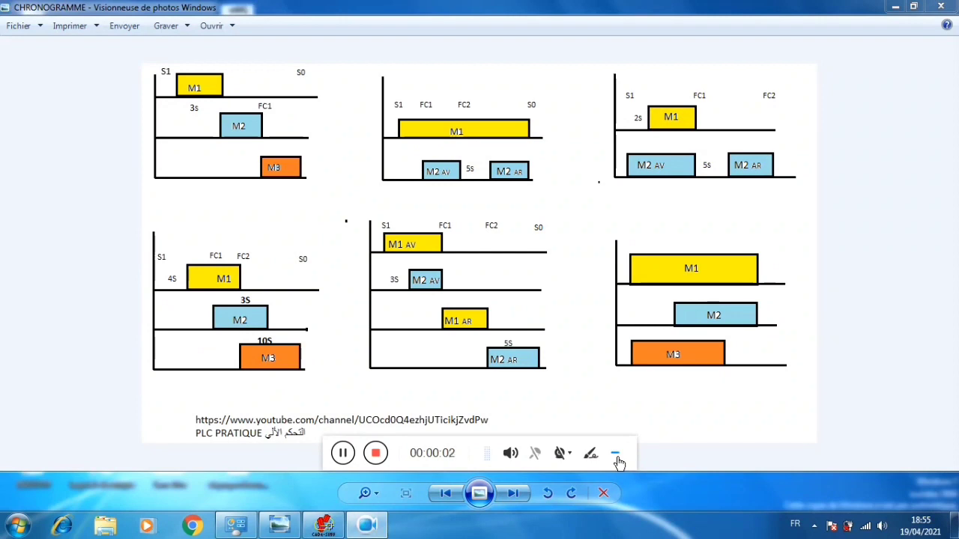
Step: Switch to CADe_SIMU and place a phase L supply terminal at the top of column A
left_click(615, 454)
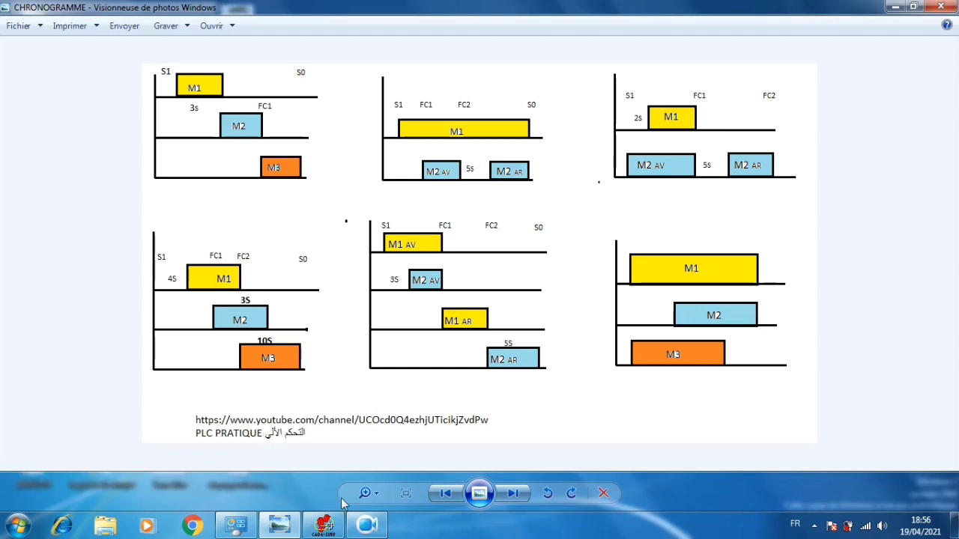
left_click(327, 528)
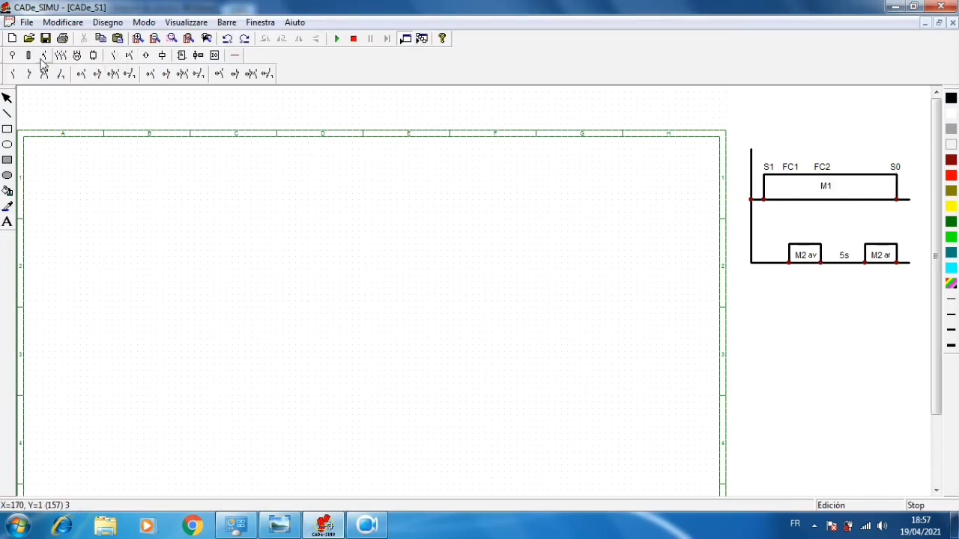
left_click(13, 56)
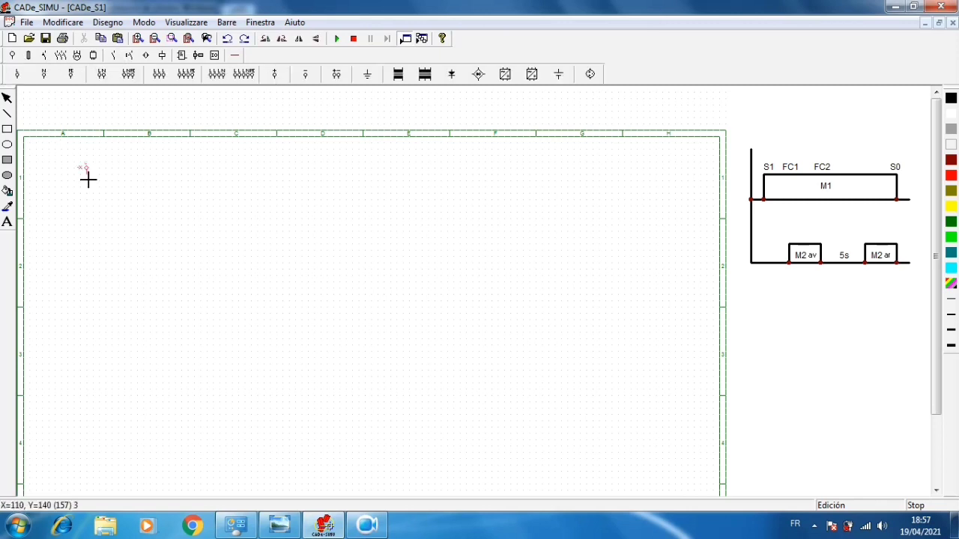
left_click(63, 162)
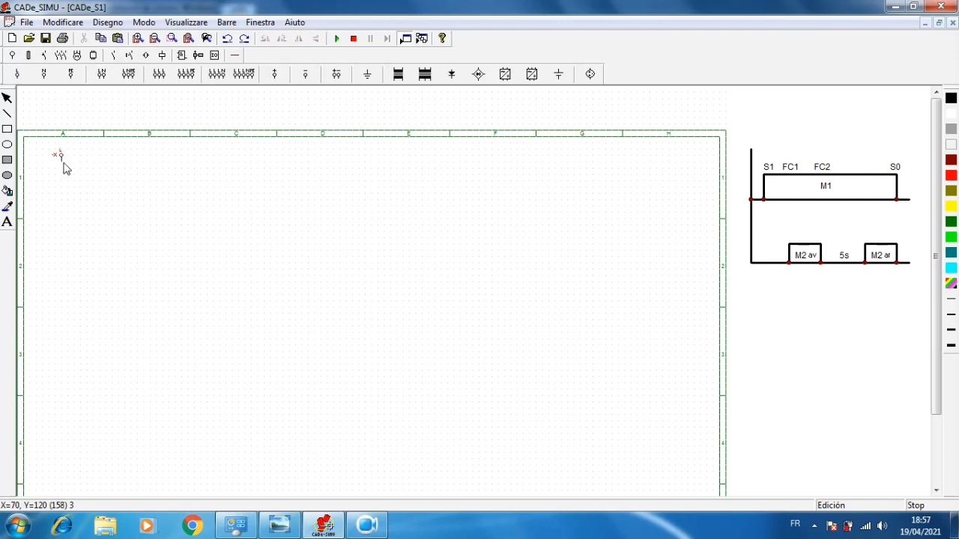
Step: Place a single-pole fuse switch and a single-pole thermal-magnetic circuit breaker in line below the L terminal
left_click(30, 57)
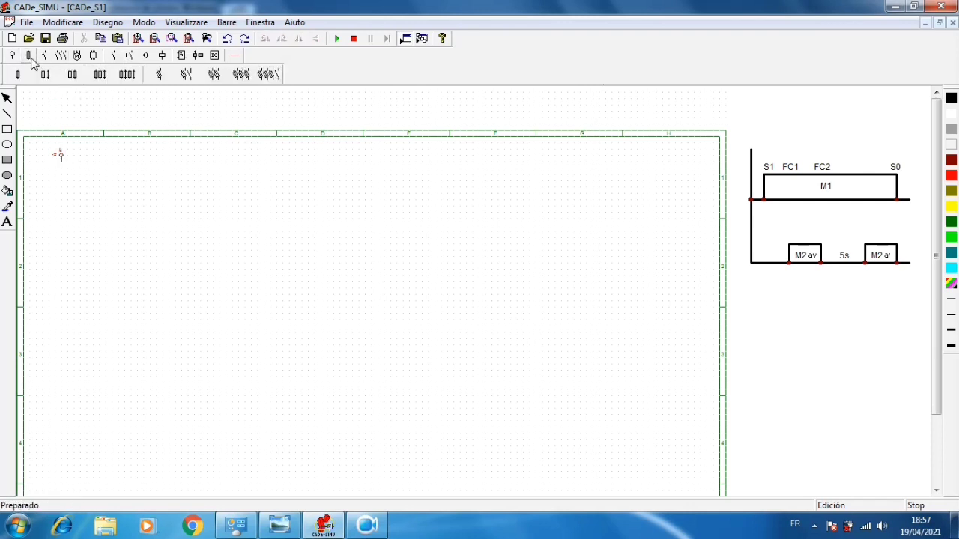
left_click(159, 74)
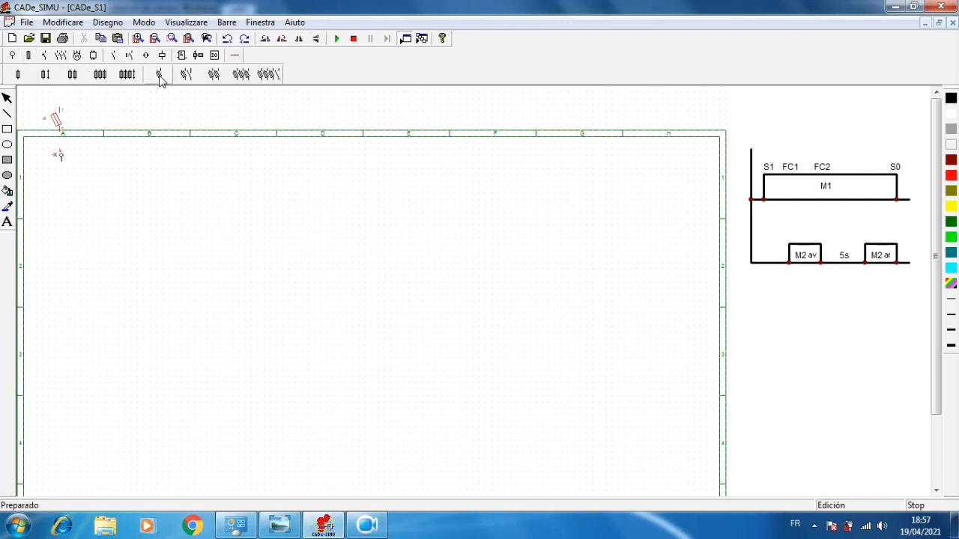
left_click(61, 193)
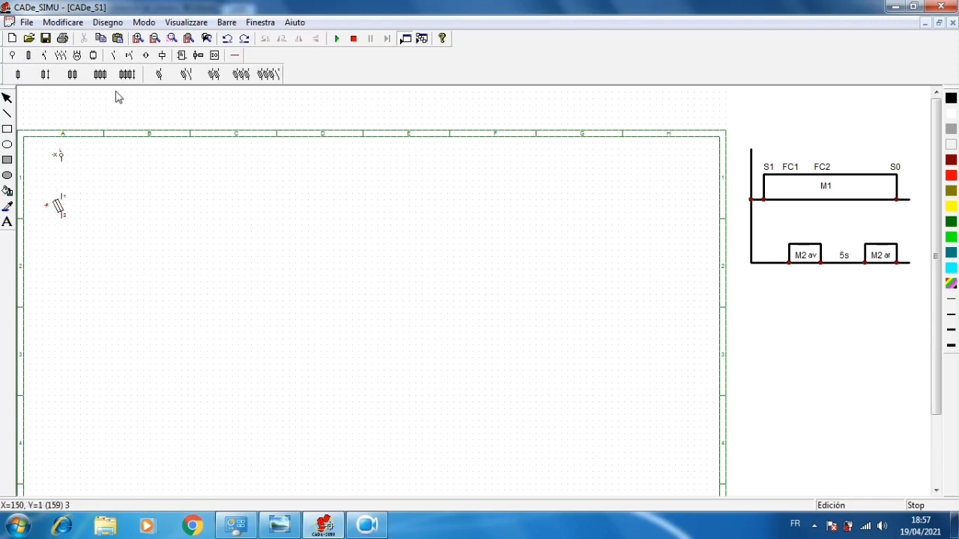
left_click(45, 56)
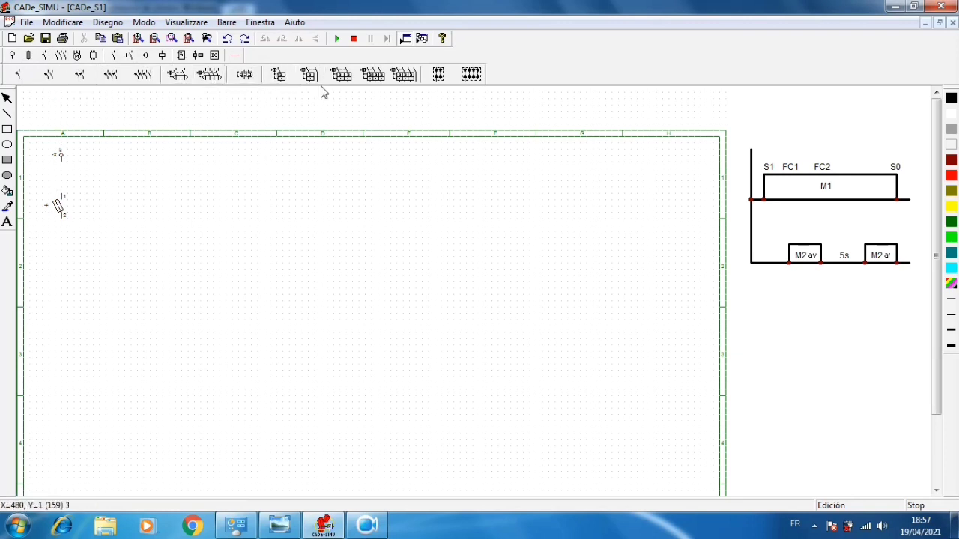
left_click(281, 76)
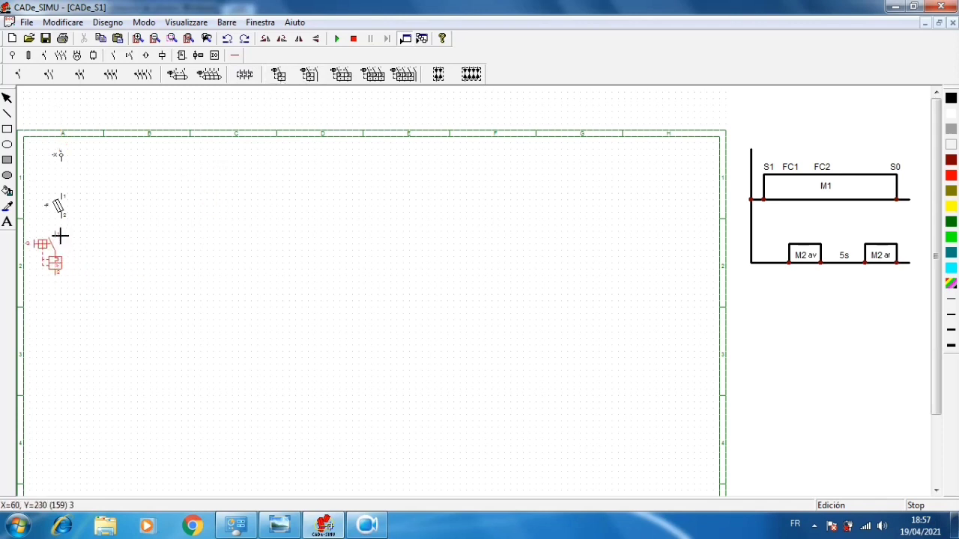
left_click(61, 237)
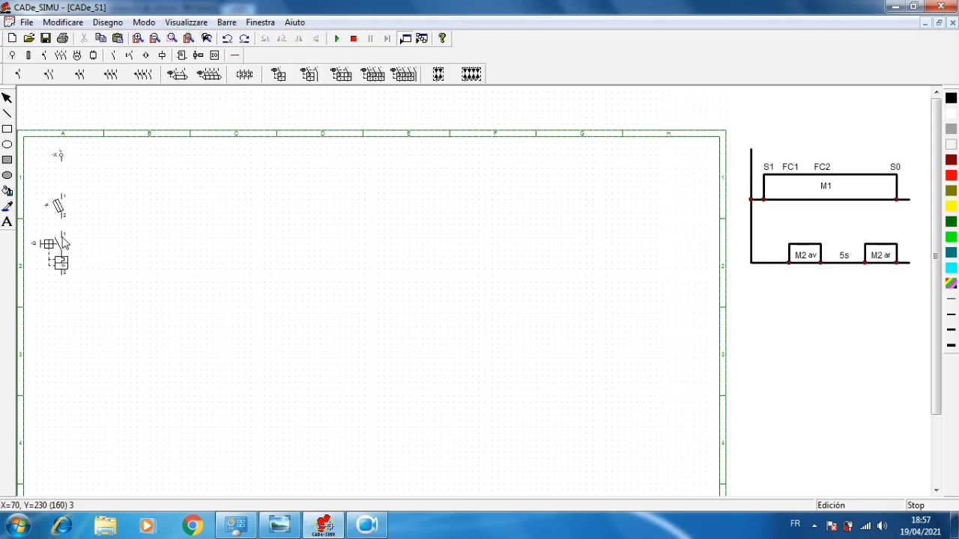
Step: Place a normally closed pushbutton below the circuit breaker and a normally open mushroom pushbutton below that
left_click(130, 57)
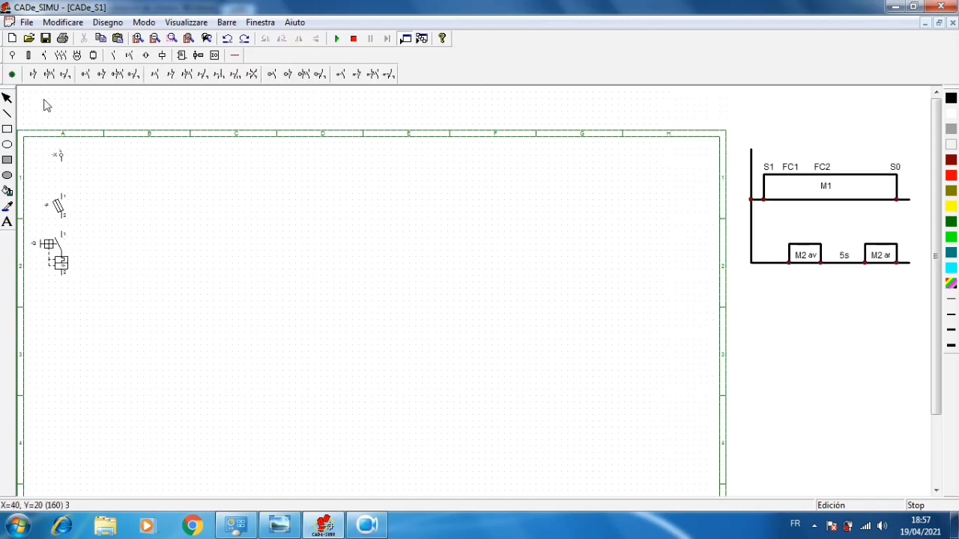
left_click(32, 74)
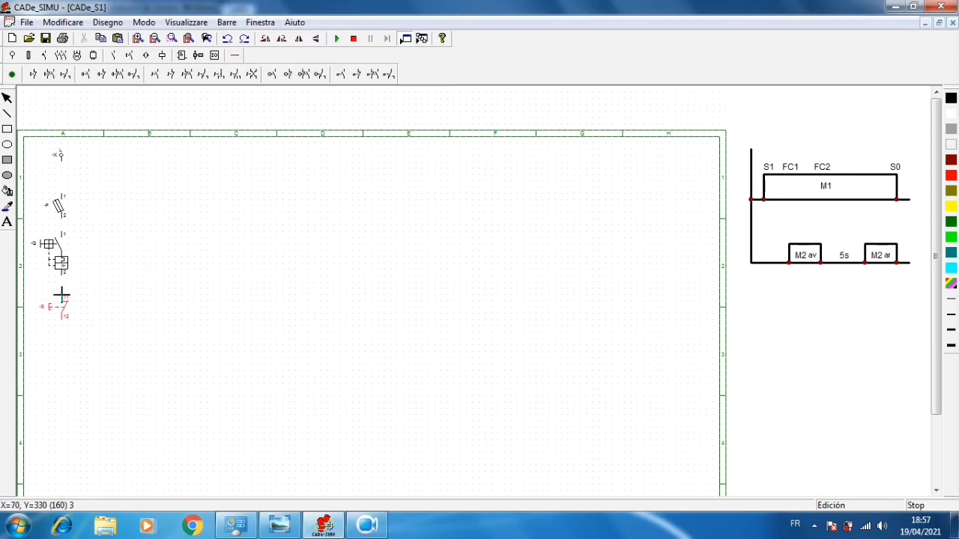
left_click(62, 295)
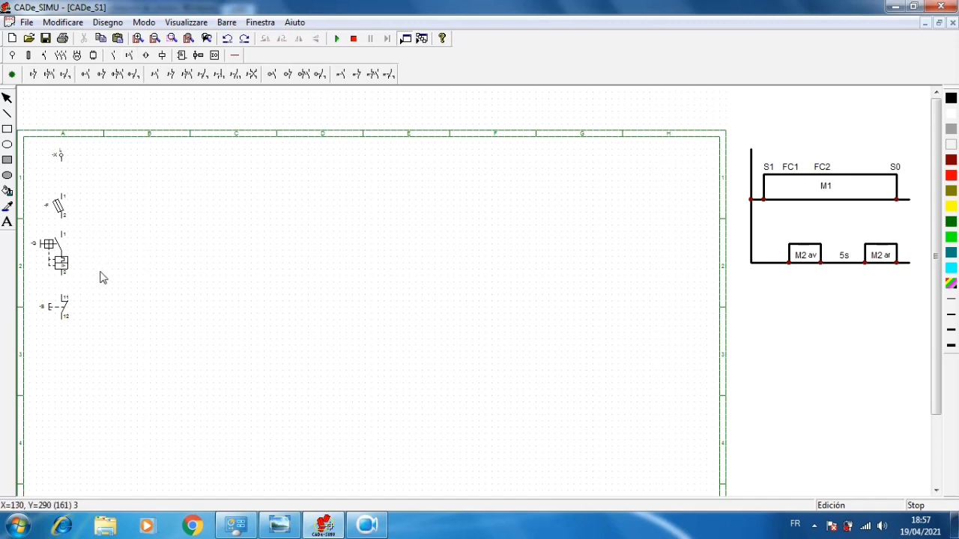
left_click(89, 75)
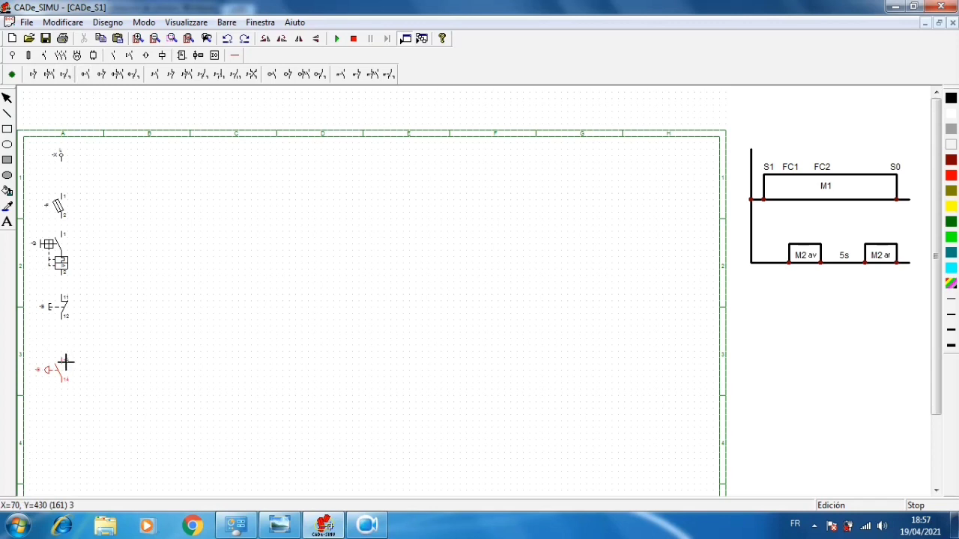
left_click(65, 362)
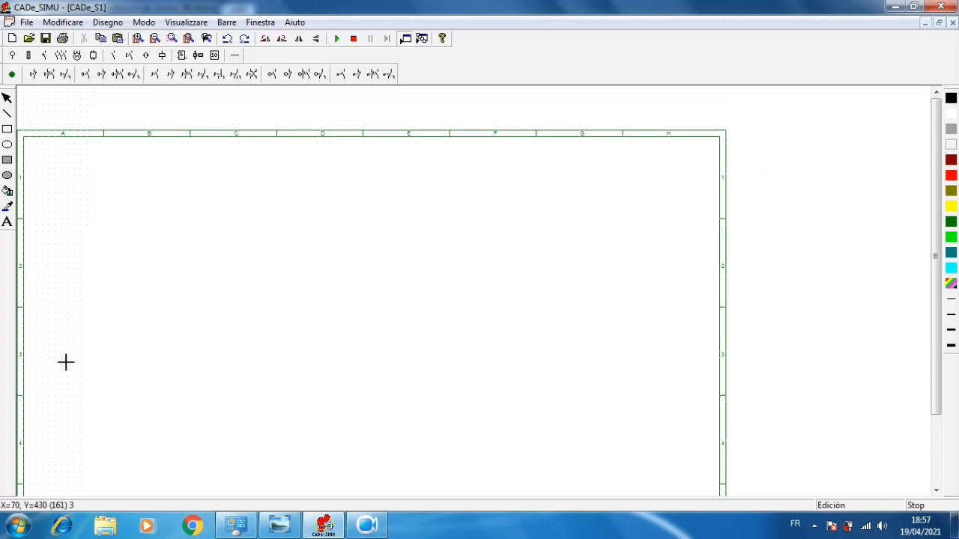
Step: Place a monostable coil with terminals A1 and A2 below the mushroom pushbutton
left_click(162, 55)
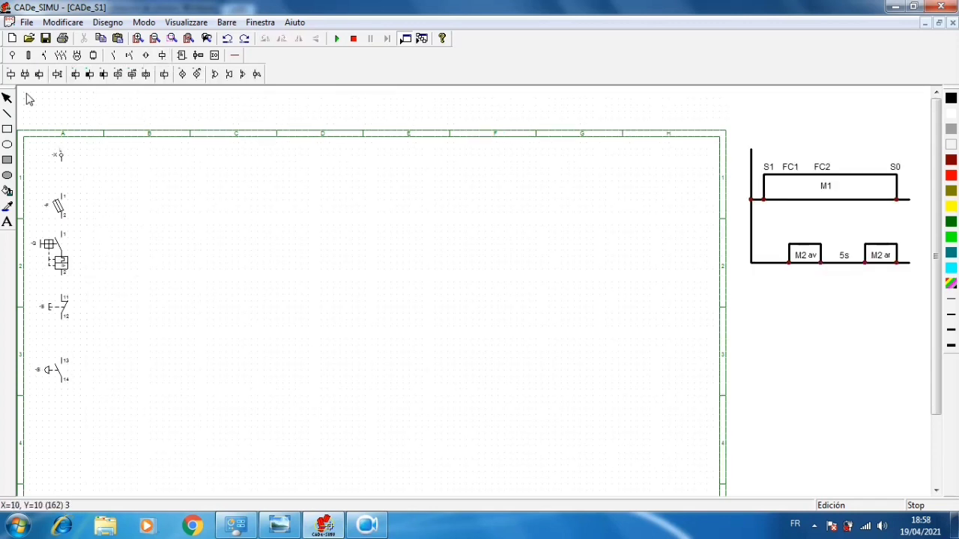
left_click(10, 74)
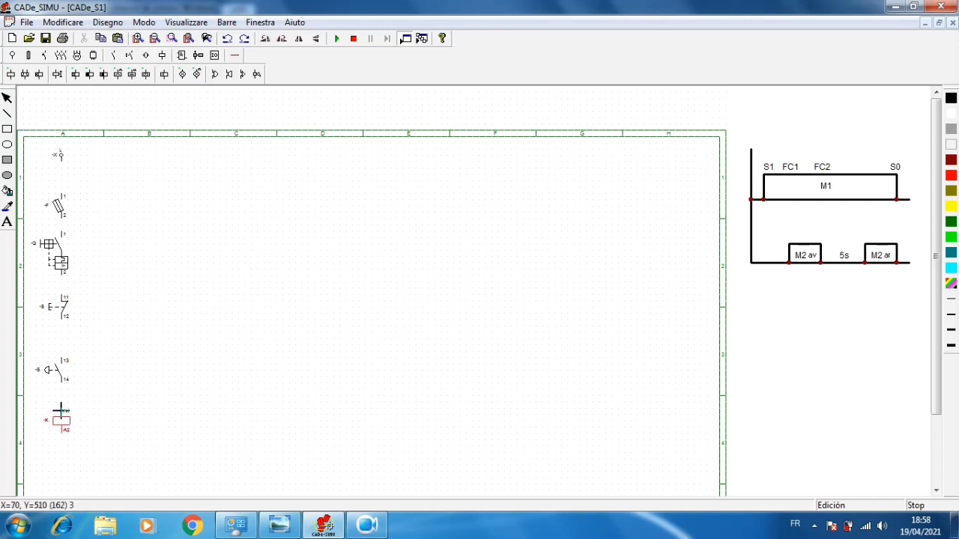
left_click(62, 410)
Step: Wire the L terminal, fuse switch, circuit breaker, normally closed pushbutton and mushroom pushbutton in series with phase wire
left_click(235, 55)
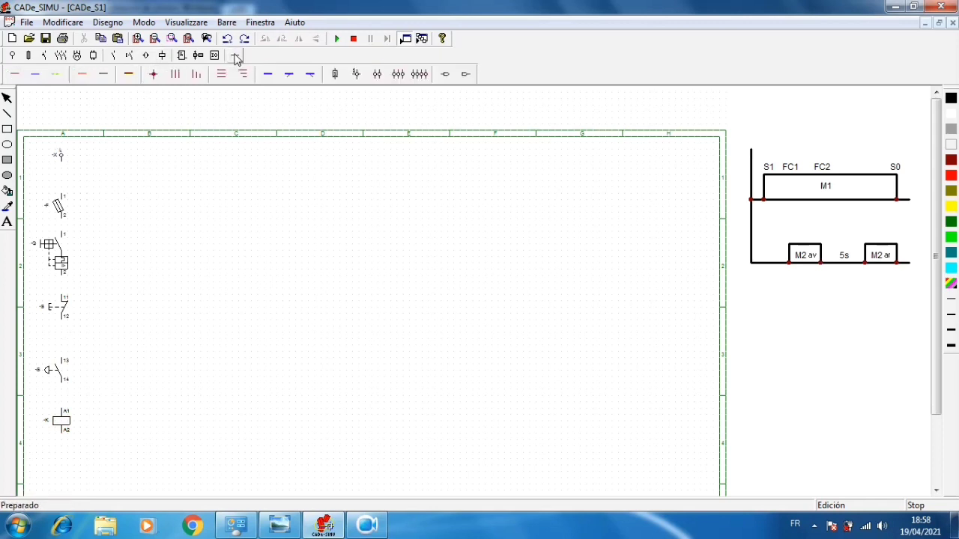
left_click(15, 74)
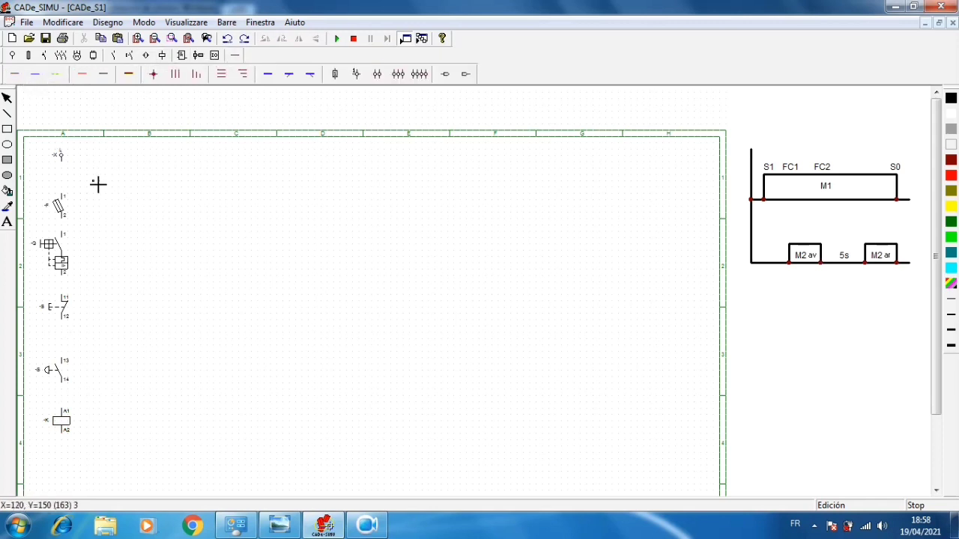
left_click_drag(64, 164, 64, 198)
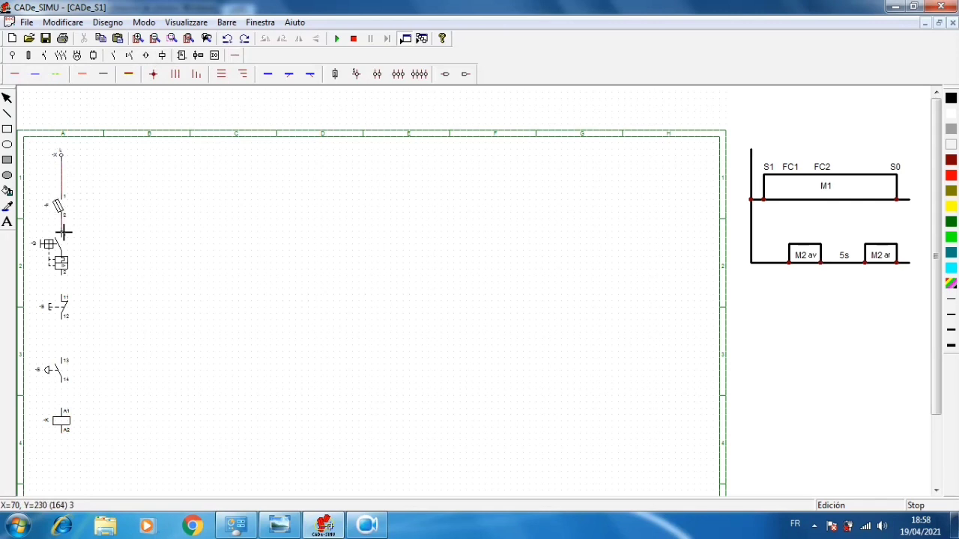
left_click(63, 233)
left_click(64, 298)
left_click_drag(66, 324, 64, 360)
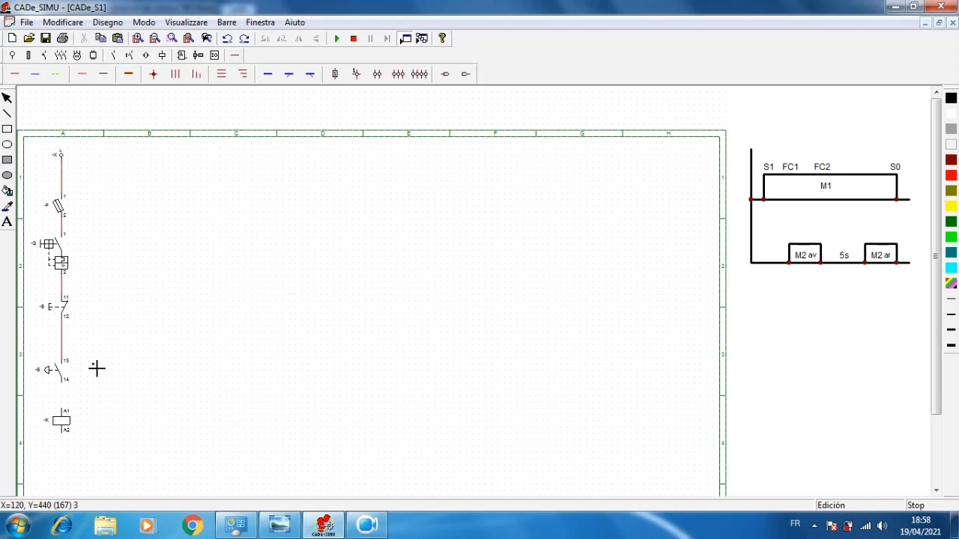
Step: Add a normally open 13-14 auxiliary contact wired in parallel with the mushroom pushbutton, and connect both to the coil's A1
left_click(113, 55)
left_click(13, 74)
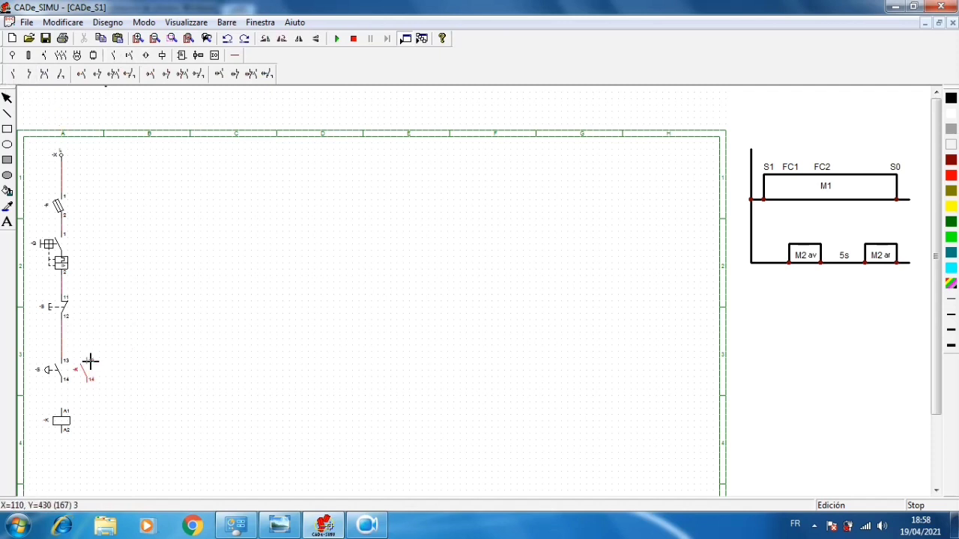
left_click(90, 361)
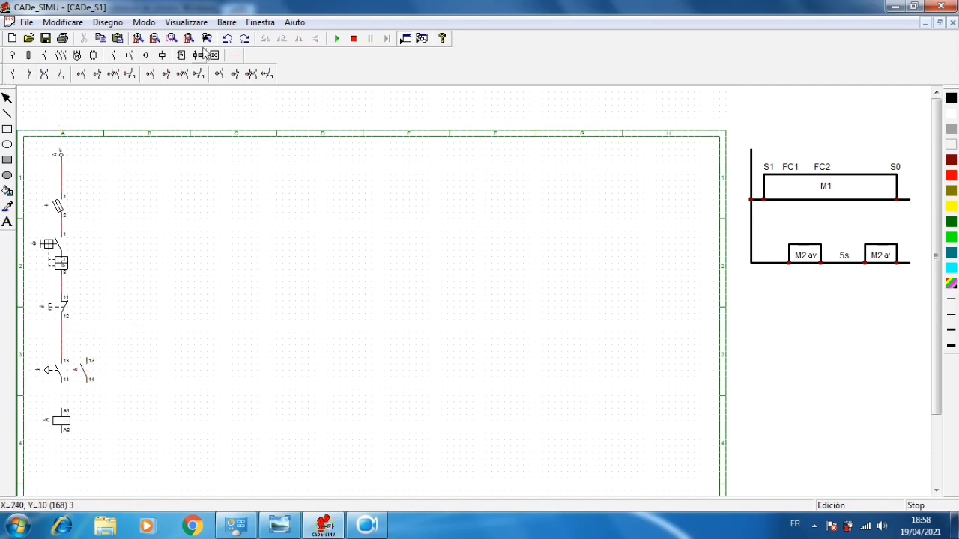
left_click(236, 55)
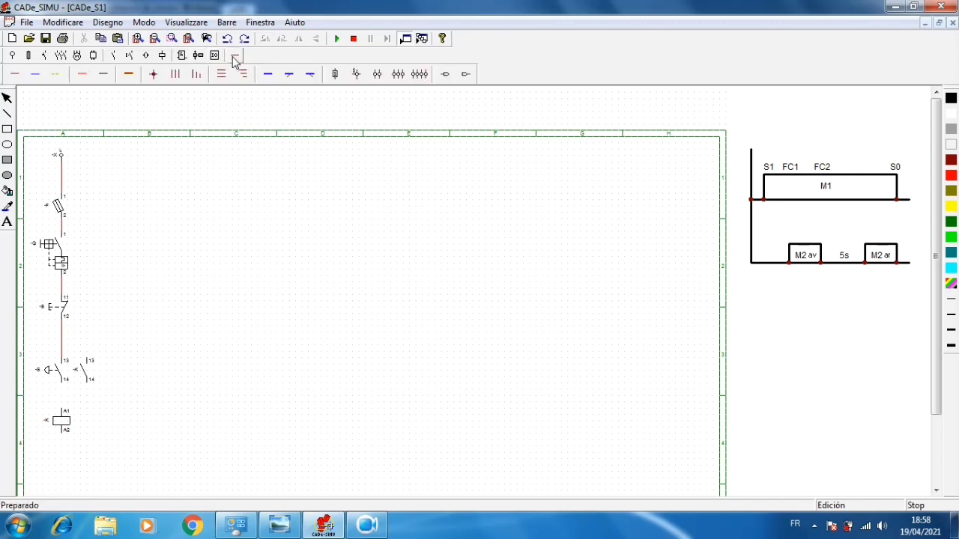
left_click(15, 74)
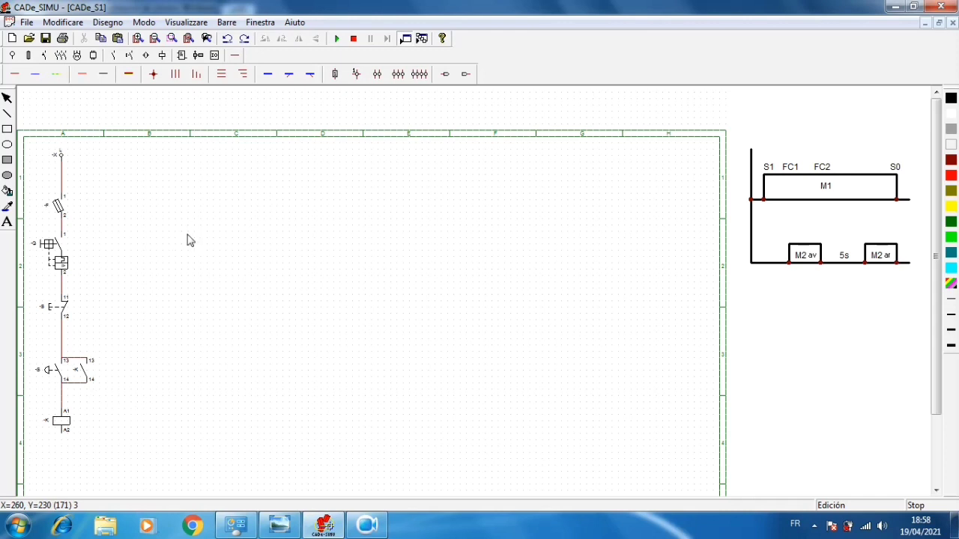
Step: Place a neutral N terminal beside the coil and connect it to the coil's A2 with neutral wire
left_click(12, 56)
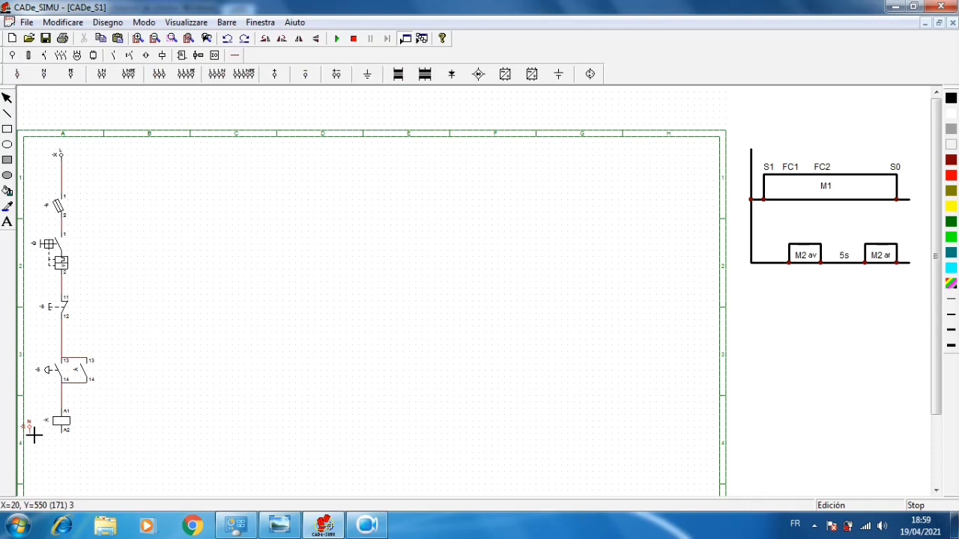
left_click(34, 435)
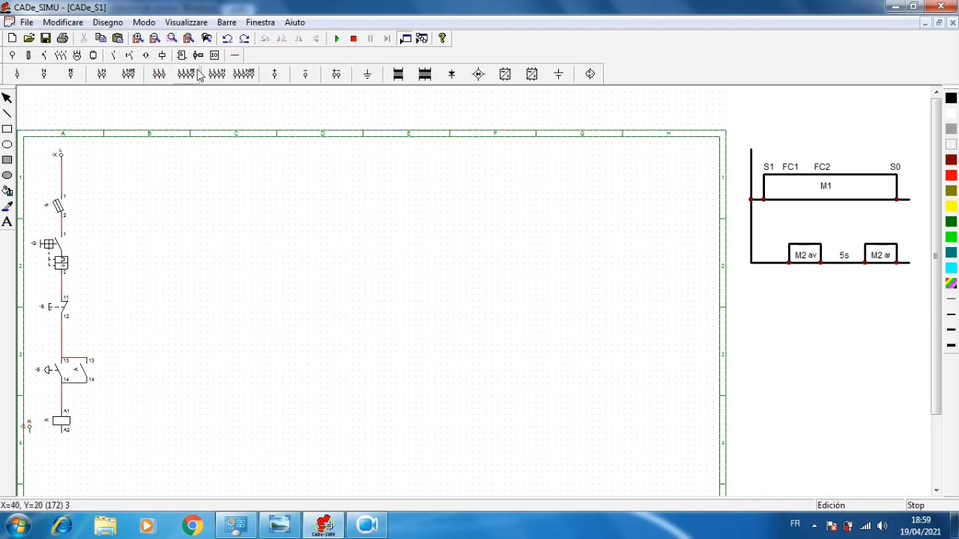
left_click(235, 55)
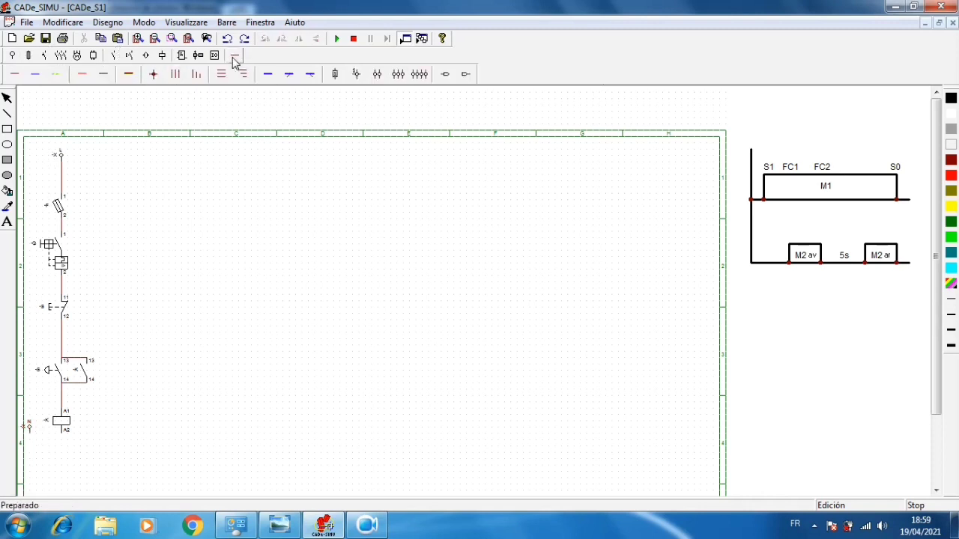
left_click(35, 74)
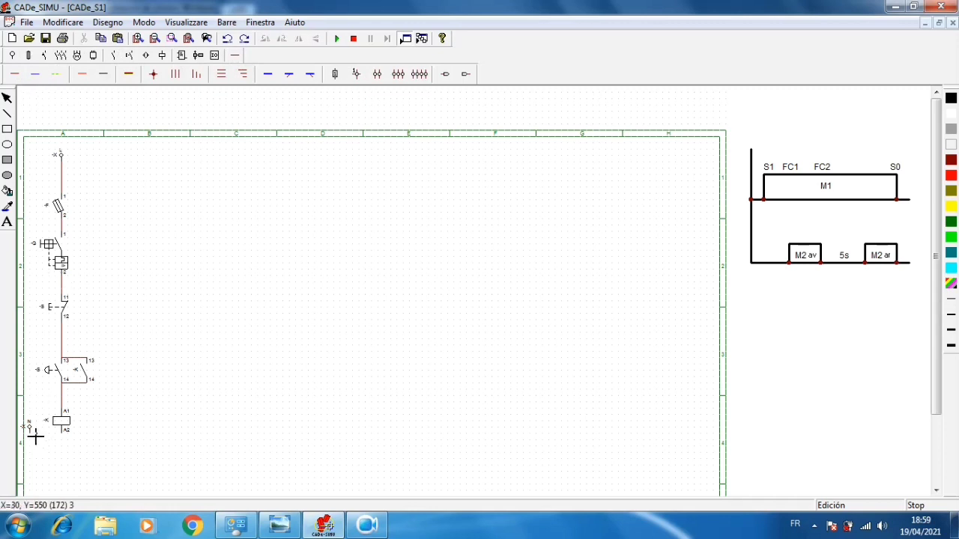
left_click_drag(34, 436, 63, 432)
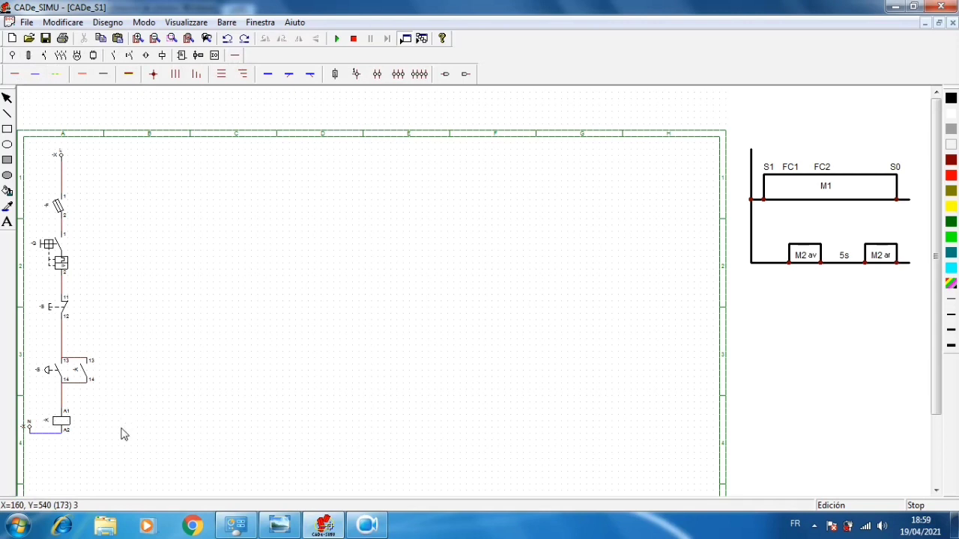
Step: Name both the coil and its parallel auxiliary contact -KM1
double_click(49, 424)
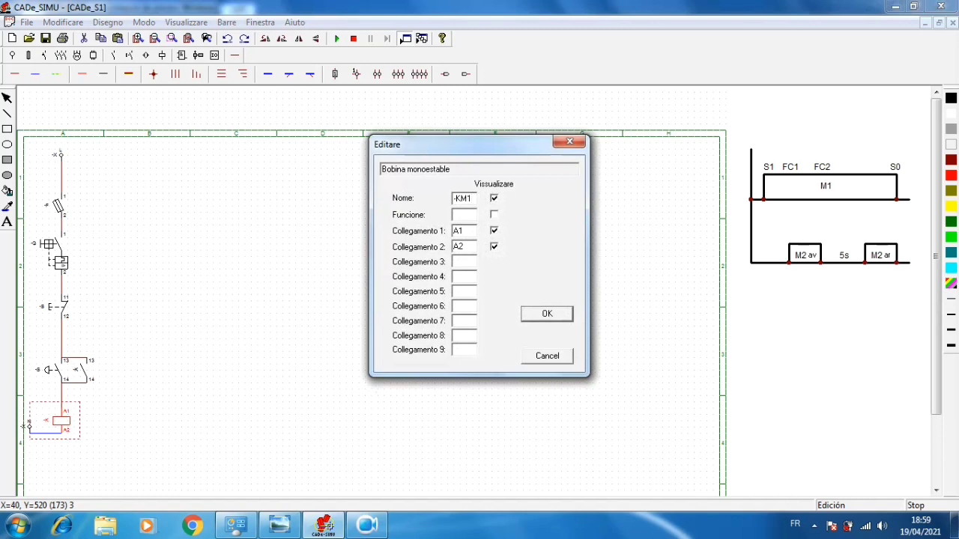
key("Return")
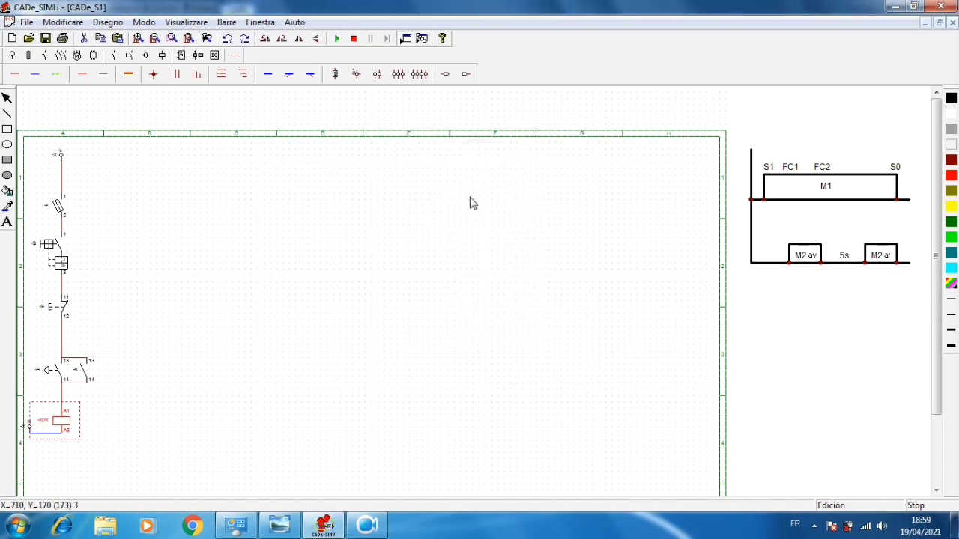
double_click(81, 372)
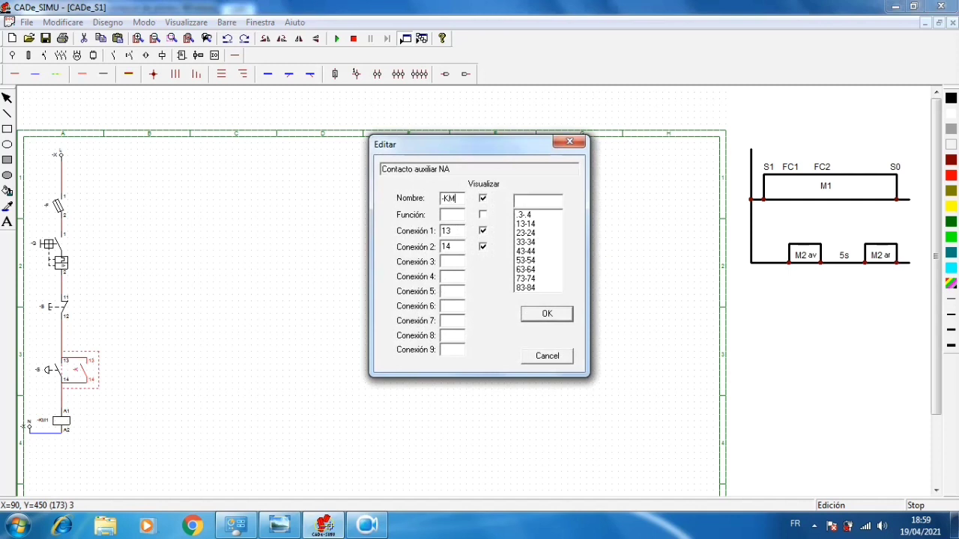
key("Return")
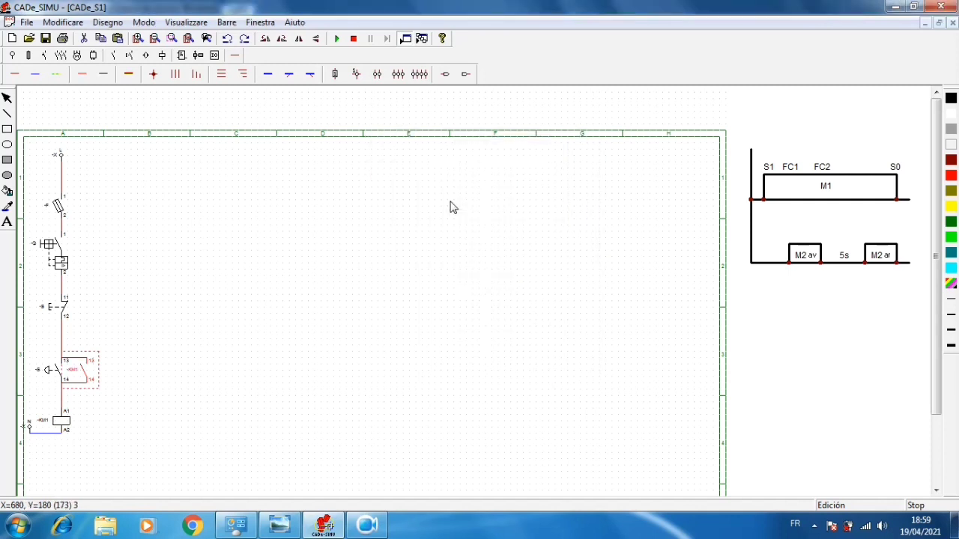
Step: Name the mushroom pushbutton -S1 and the normally closed pushbutton above it -S0
double_click(40, 373)
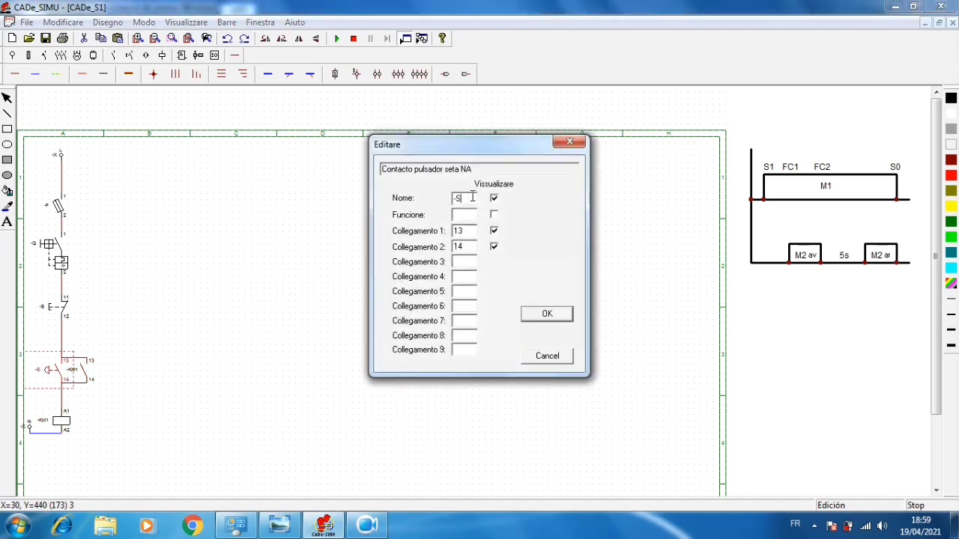
type("1")
key("Return")
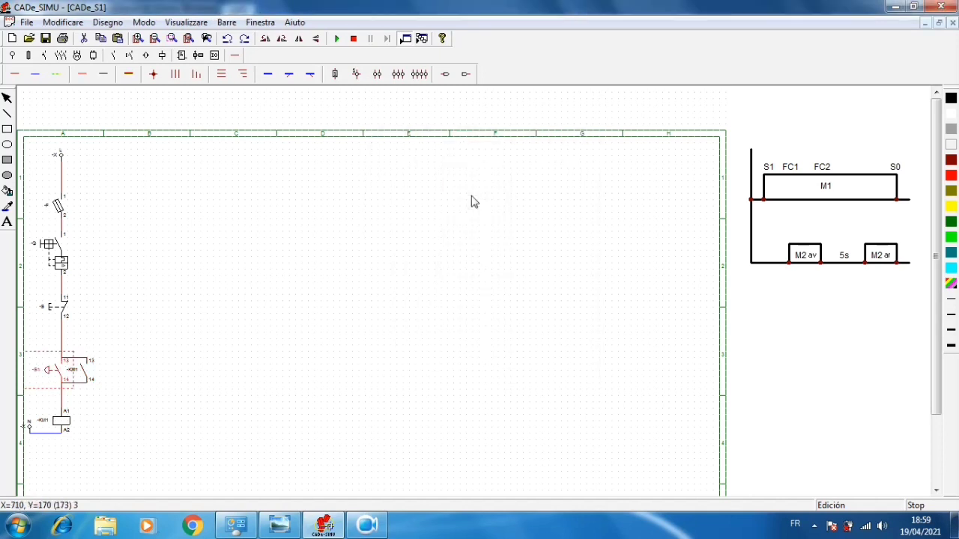
double_click(44, 309)
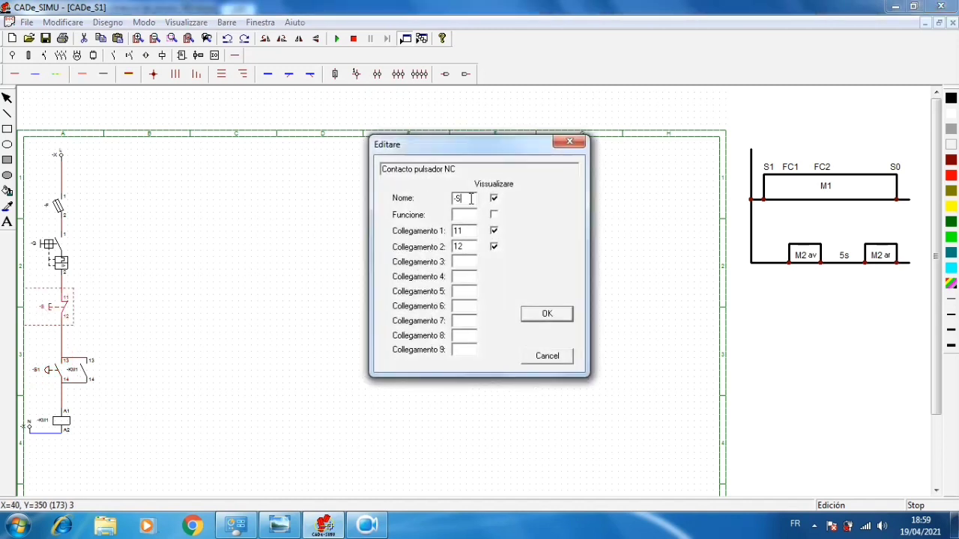
type("0")
key("Return")
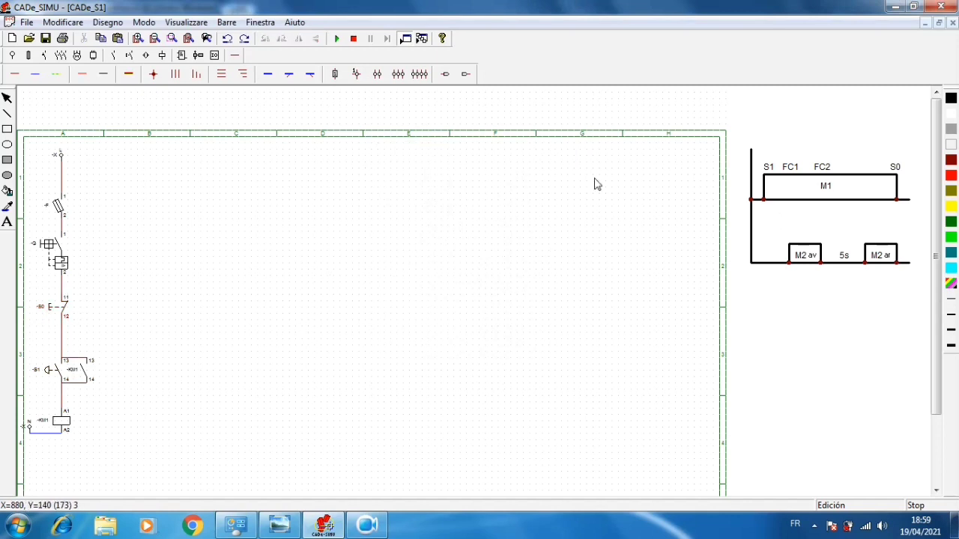
Step: Simulate the circuit: close the fuse switch and breaker, start -KM1 with -S1, stop it with -S0, and end the simulation
left_click(337, 39)
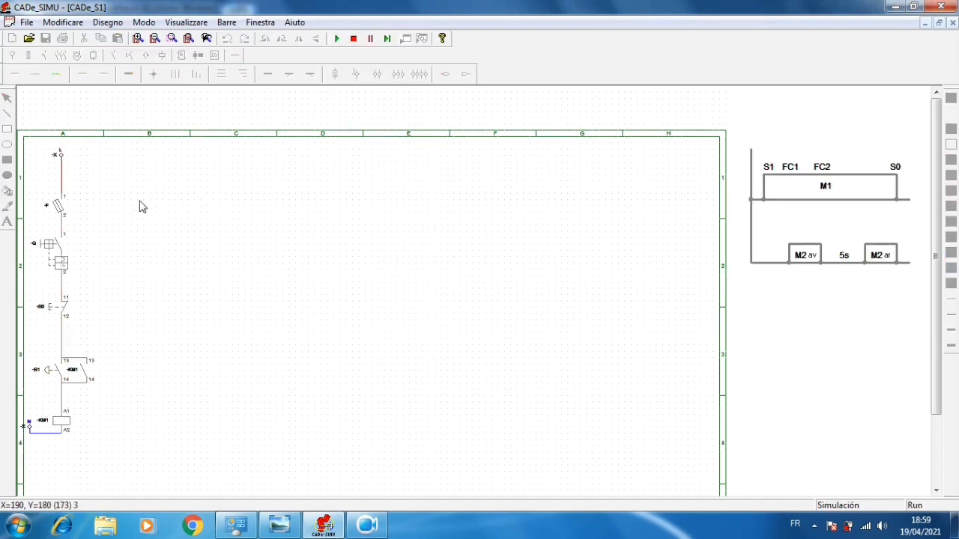
left_click(54, 206)
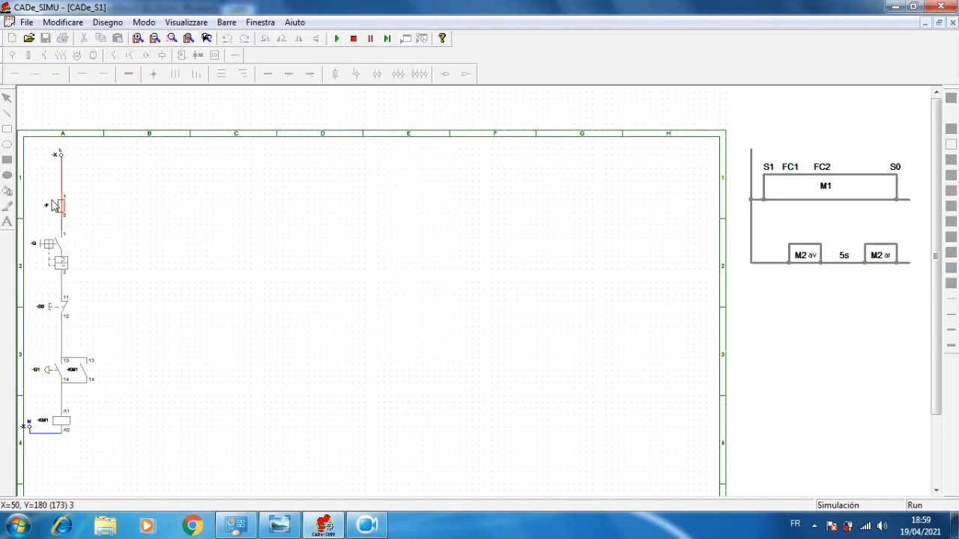
left_click(48, 244)
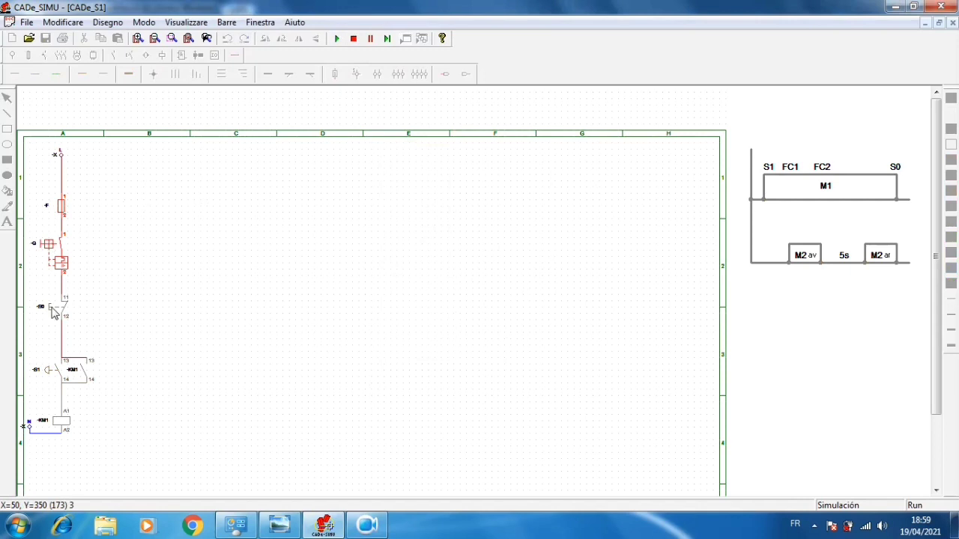
left_click(47, 371)
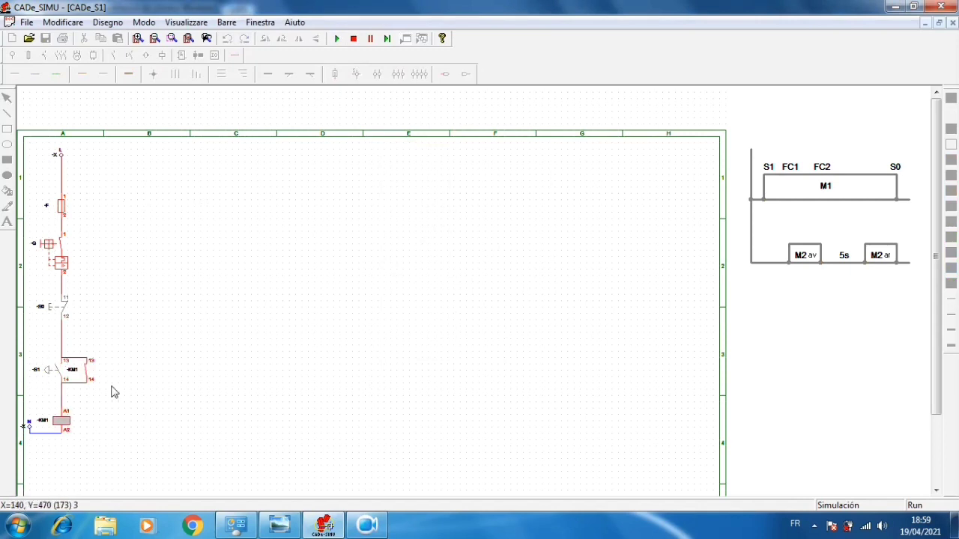
left_click(44, 308)
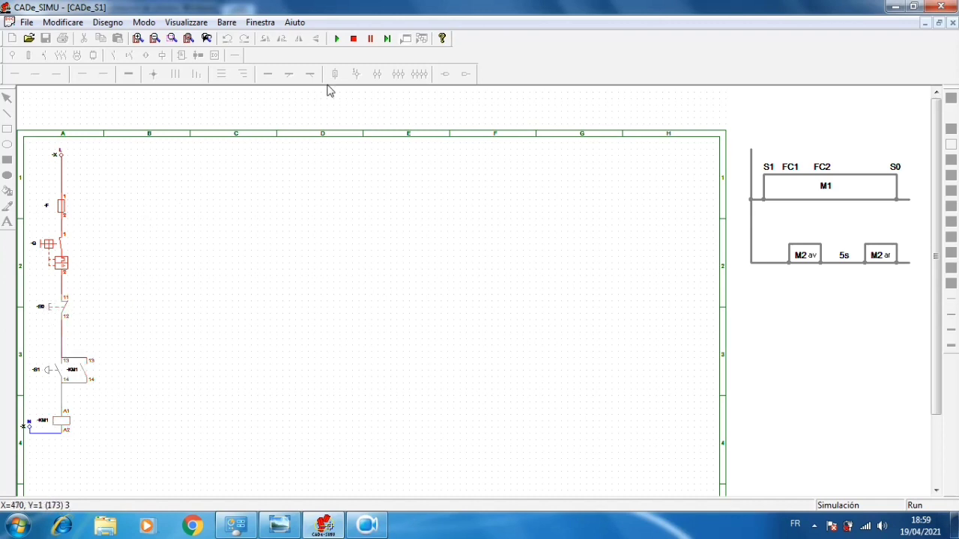
left_click(354, 39)
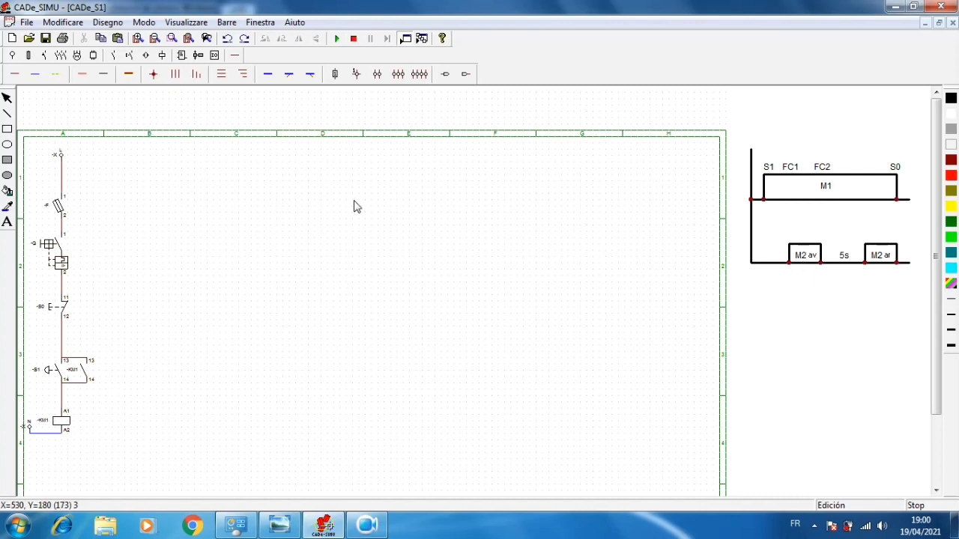
Step: Place a normally open 13-14 limit switch contact and a normally open 13-14 auxiliary contact side by side, level with -S1
left_click(119, 57)
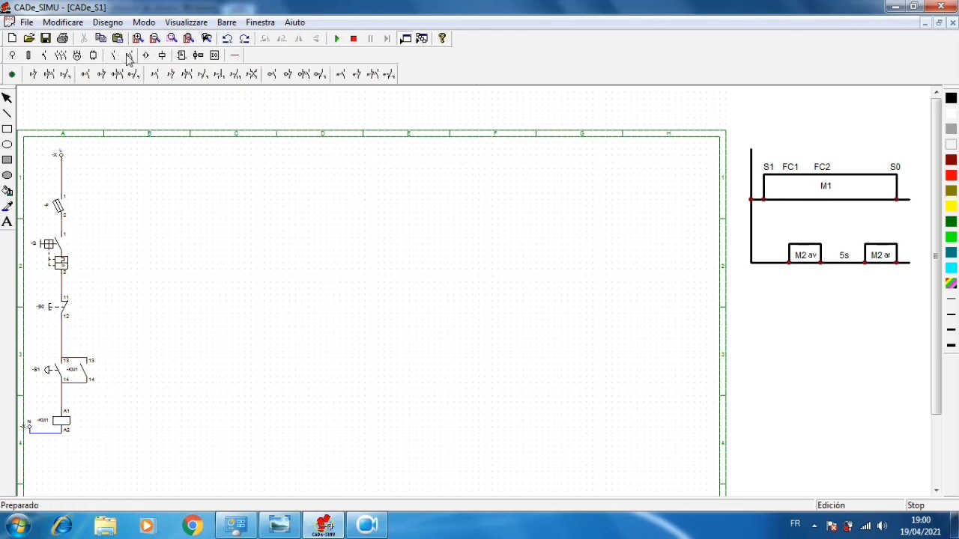
left_click(274, 76)
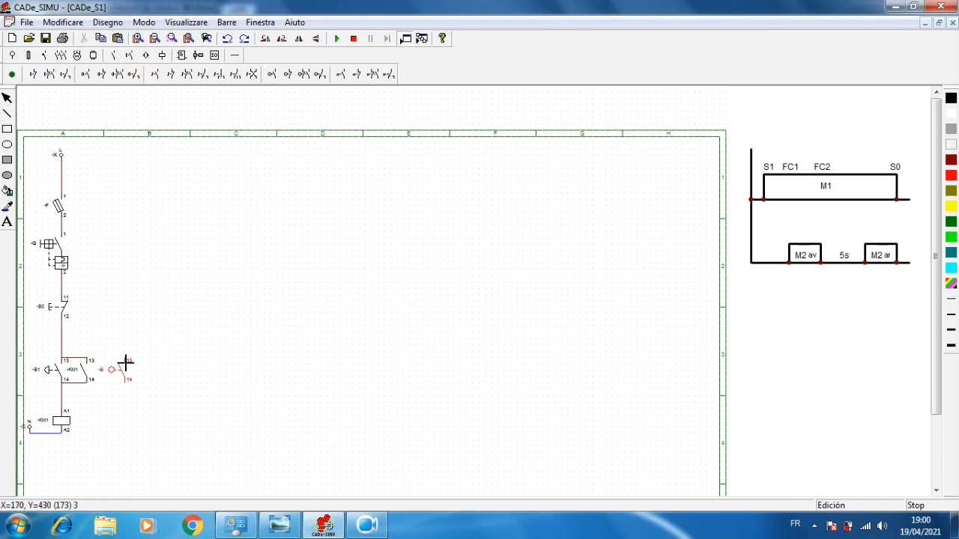
left_click(126, 362)
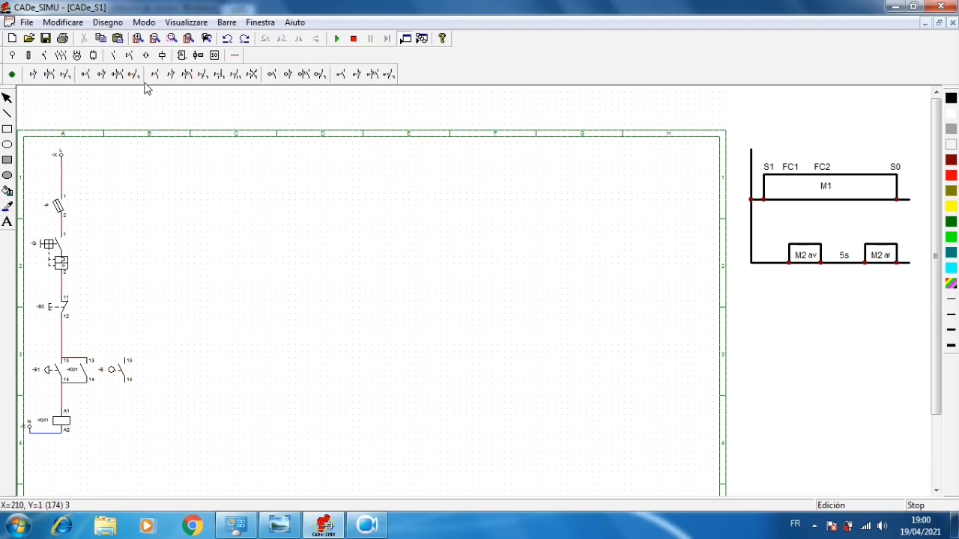
left_click(114, 56)
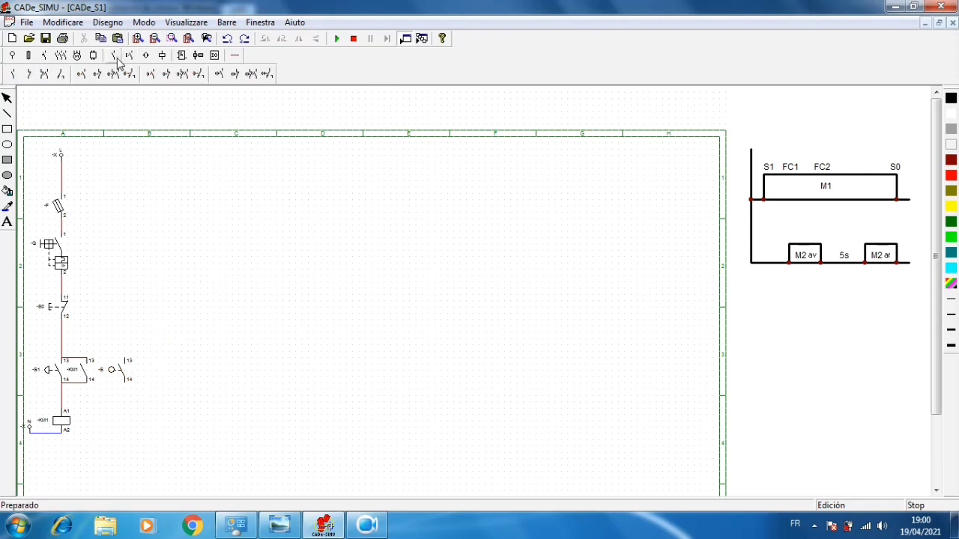
left_click(15, 75)
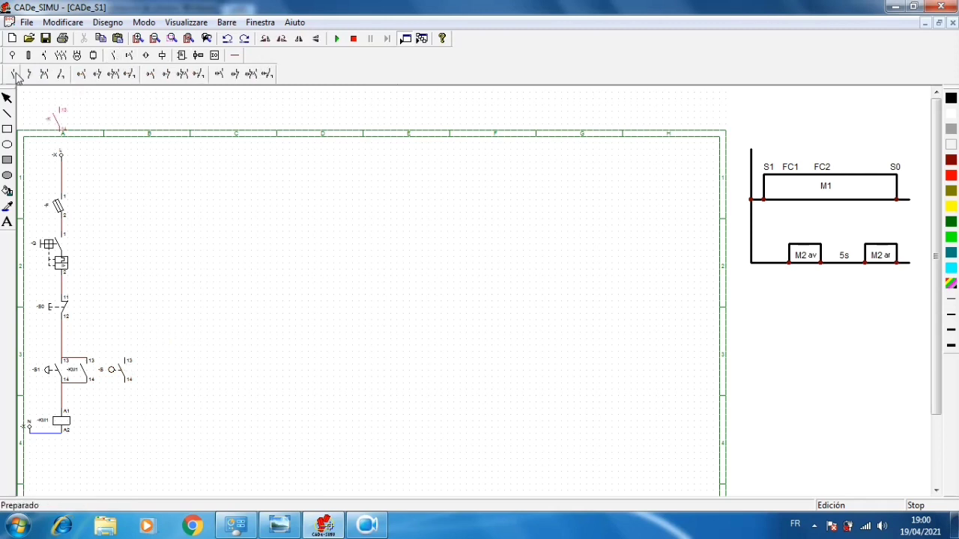
left_click(160, 361)
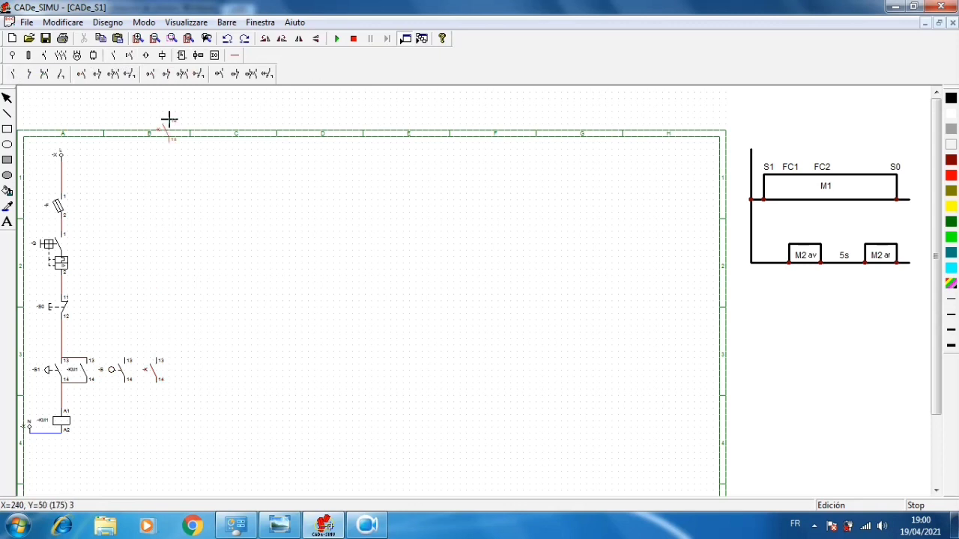
Step: Place a second coil below the new limit switch and auxiliary contacts, aligned level with the -KM1 coil
left_click(162, 55)
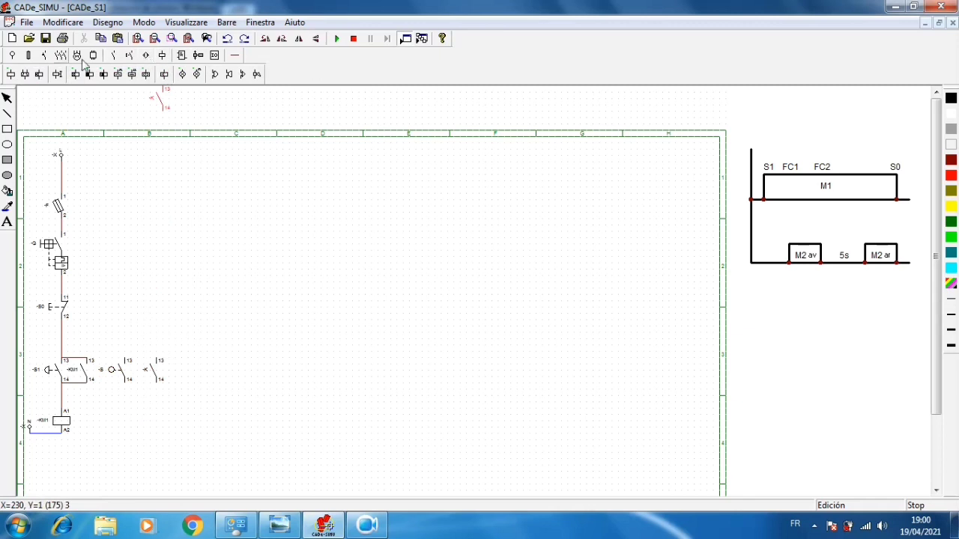
left_click(10, 76)
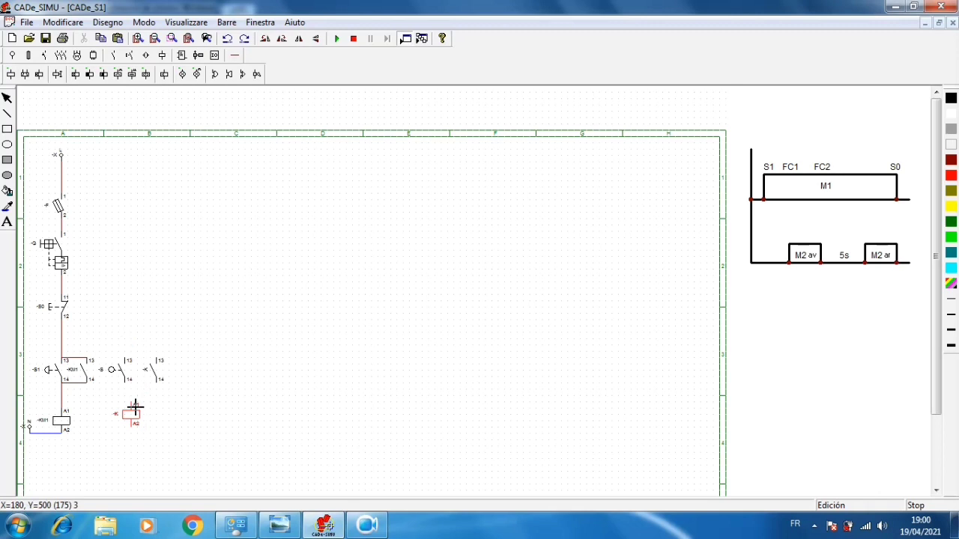
left_click(135, 407)
right_click(152, 418)
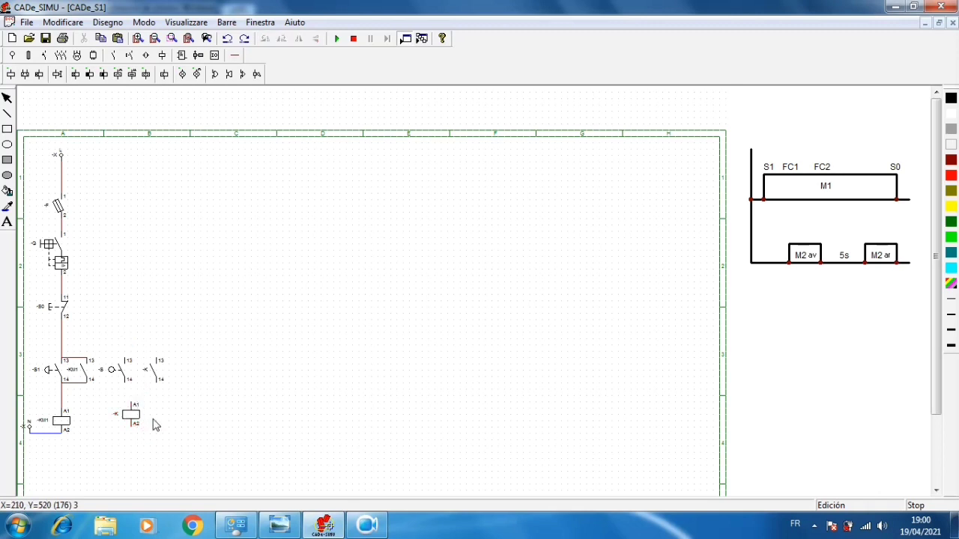
left_click(134, 413)
left_click_drag(133, 418, 135, 422)
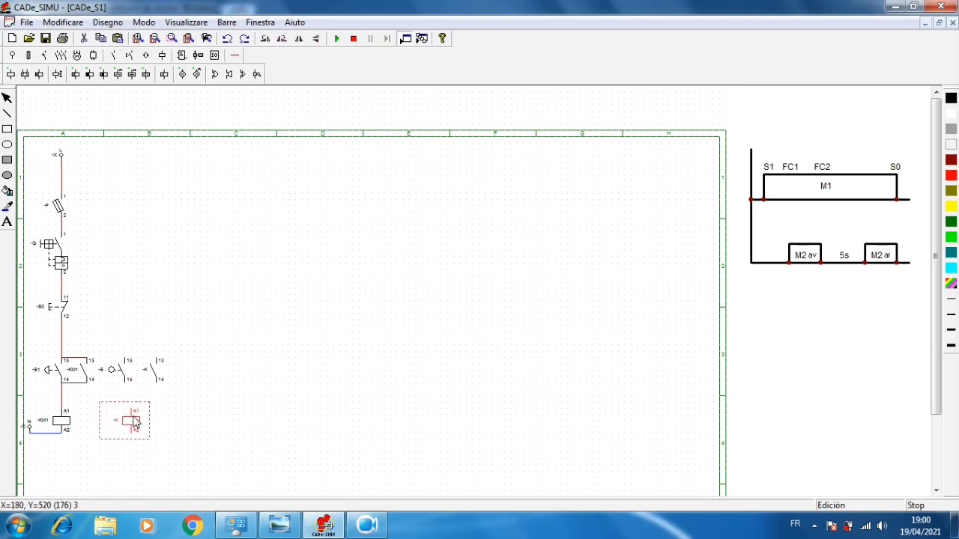
right_click(135, 422)
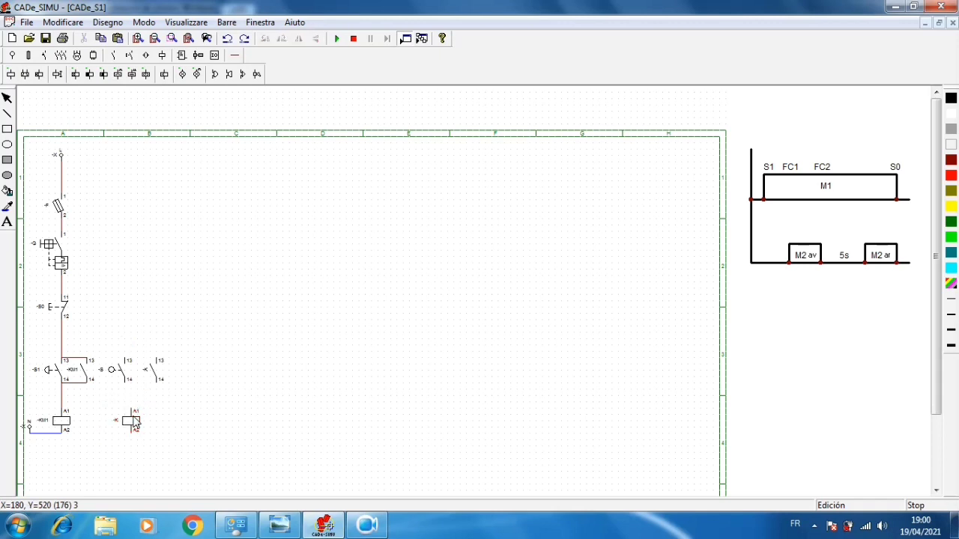
Step: Wire the new limit switch and auxiliary contacts in parallel, feeding the second coil's A1, and connect its A2 to the neutral line
left_click(235, 55)
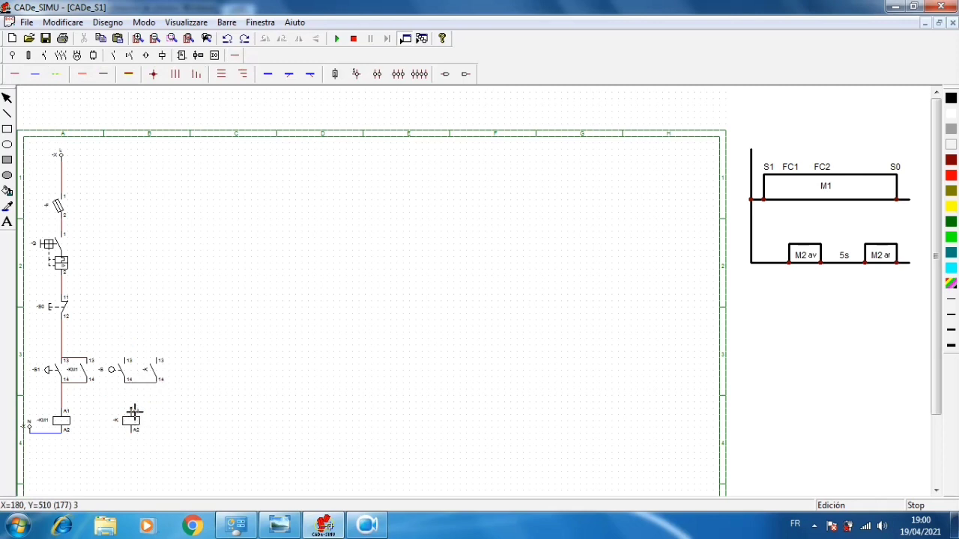
left_click_drag(134, 412, 134, 383)
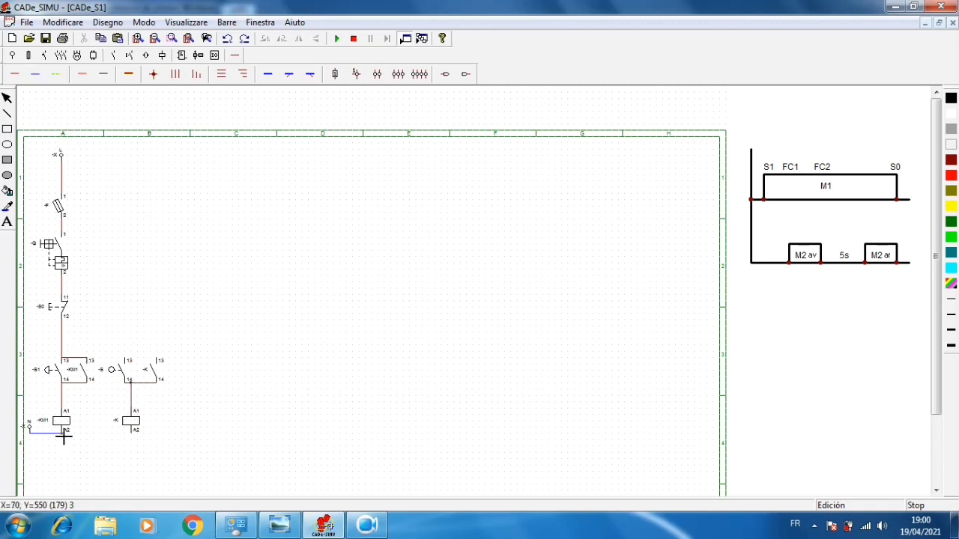
left_click_drag(65, 439, 131, 451)
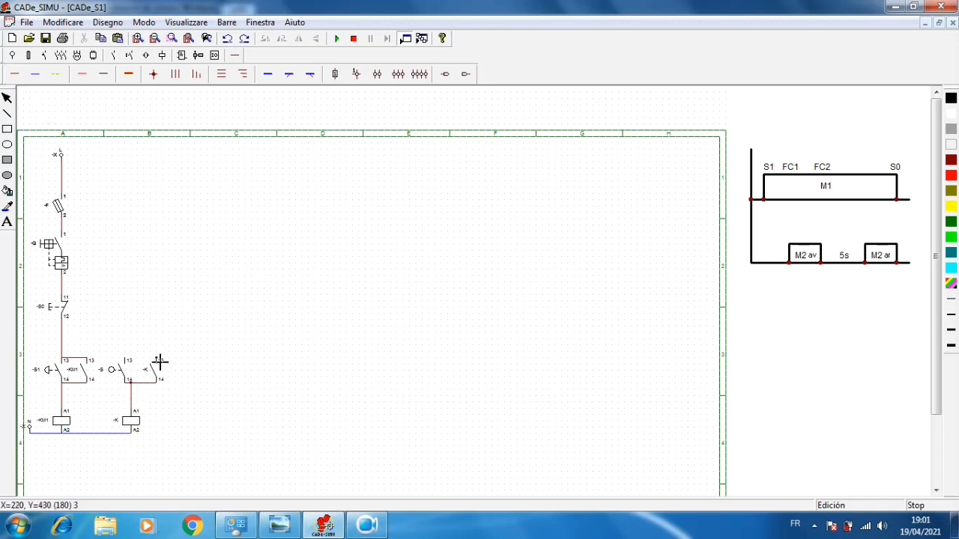
left_click_drag(159, 362, 142, 361)
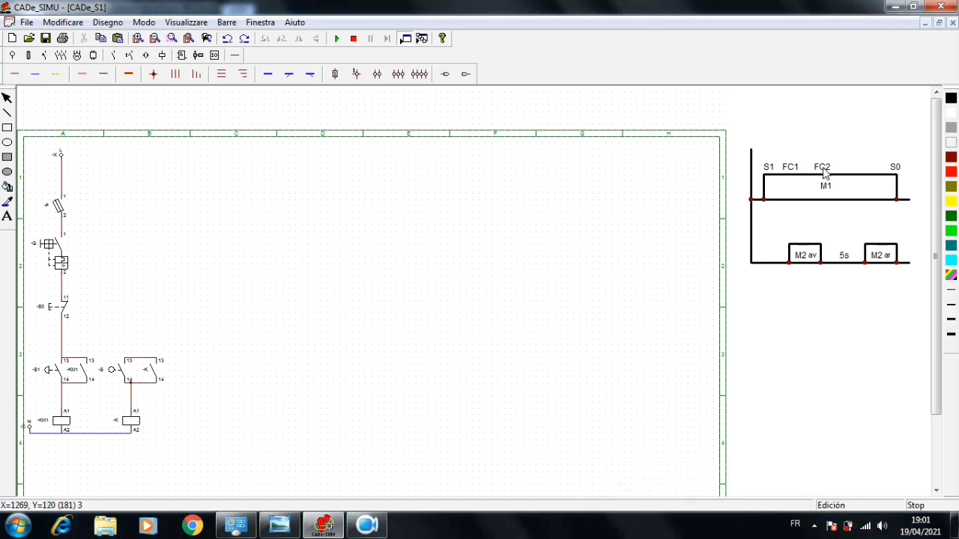
Step: Place a normally closed 11-12 limit switch contact above the second branch's parallel pair and wire it from the line below -S0 to the pair
left_click(129, 56)
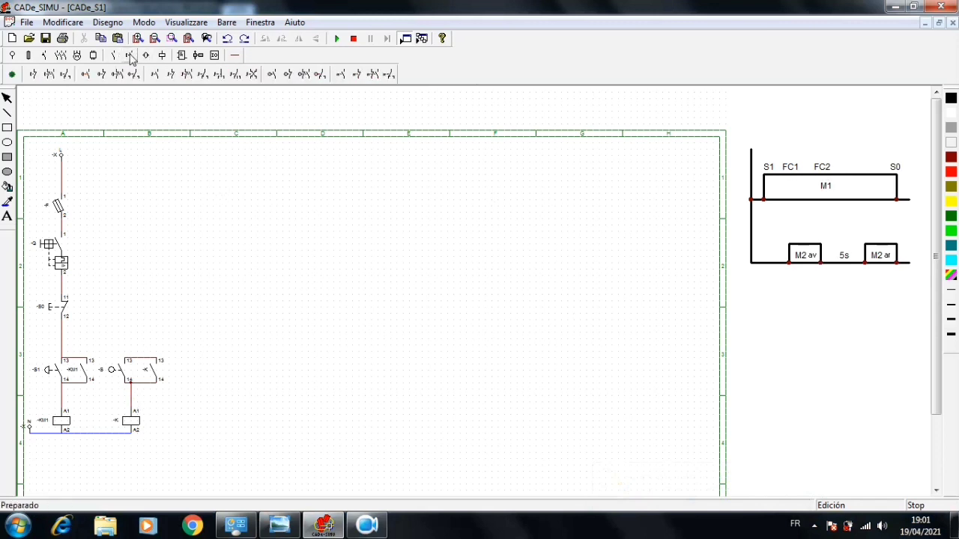
left_click(291, 74)
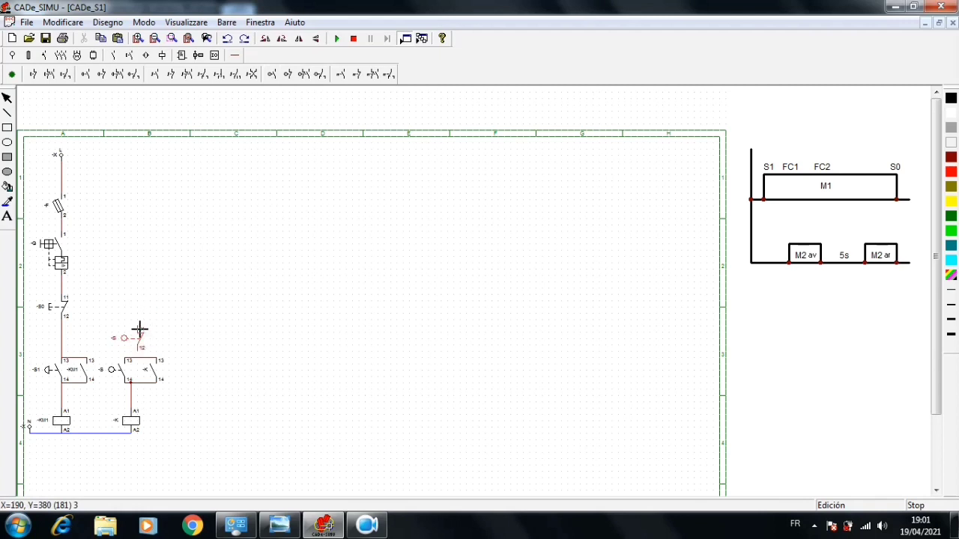
left_click(139, 328)
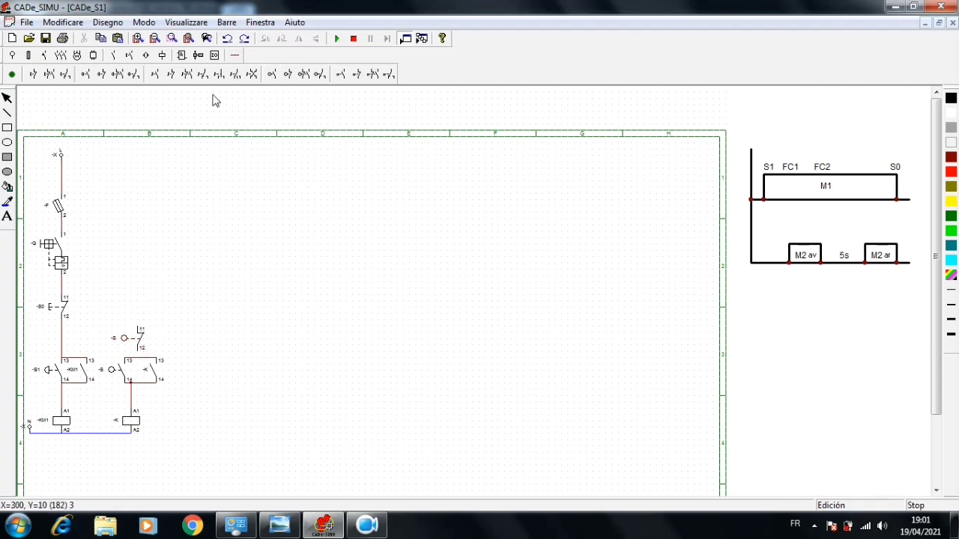
left_click(236, 56)
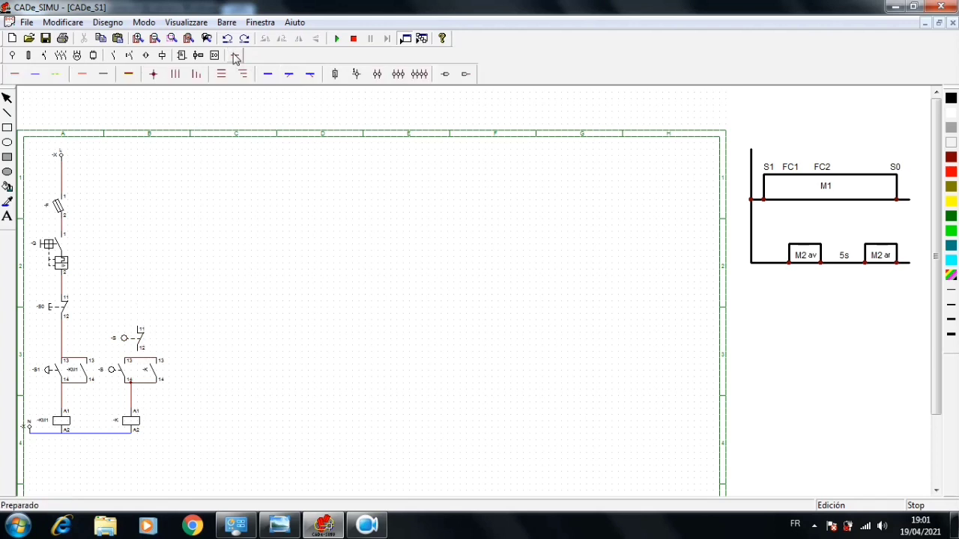
left_click(16, 76)
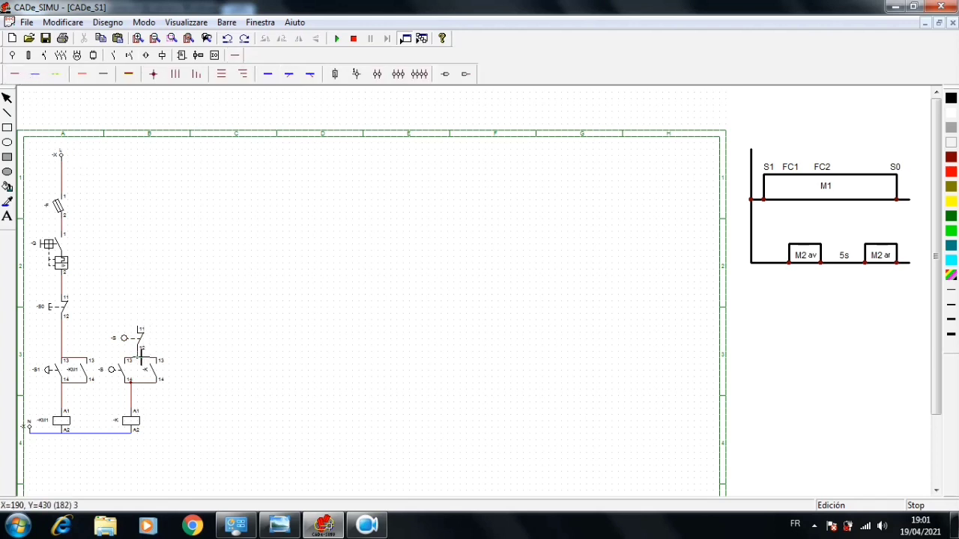
left_click(140, 357)
mouse_move(140, 330)
left_mouse_down()
mouse_move(102, 337)
mouse_move(69, 327)
left_mouse_up()
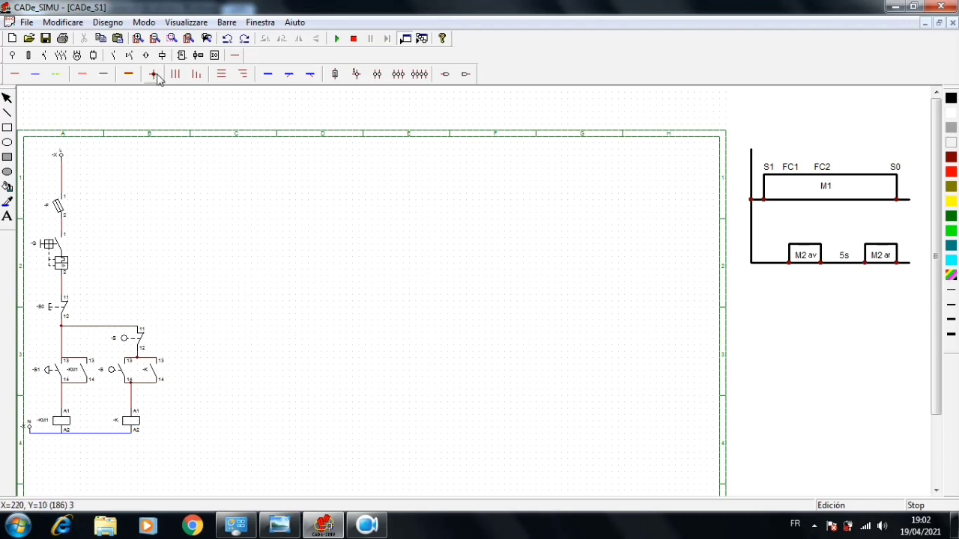
Step: Place a normally open 13-14 limit switch contact and a normally open 13-14 auxiliary contact beside the second branch, level with its parallel pair
left_click(114, 55)
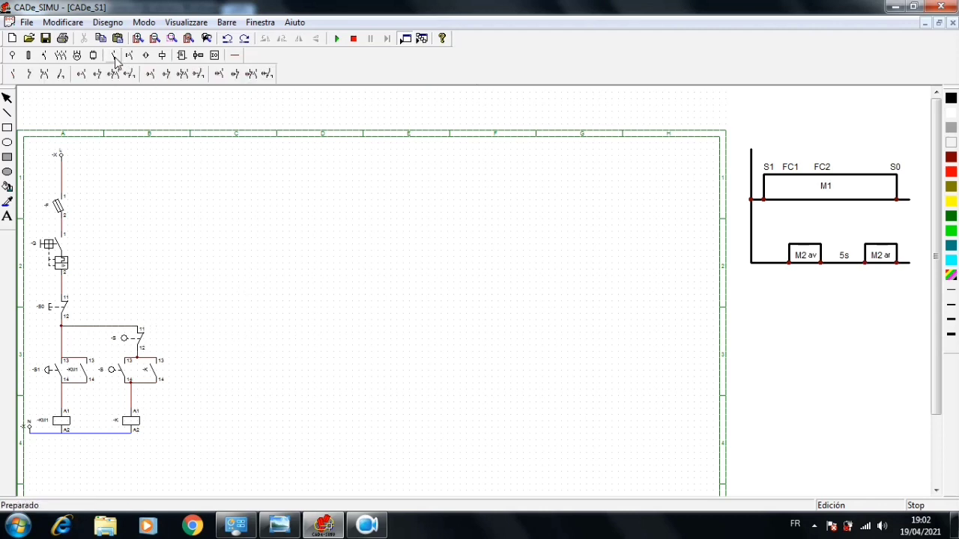
left_click(233, 75)
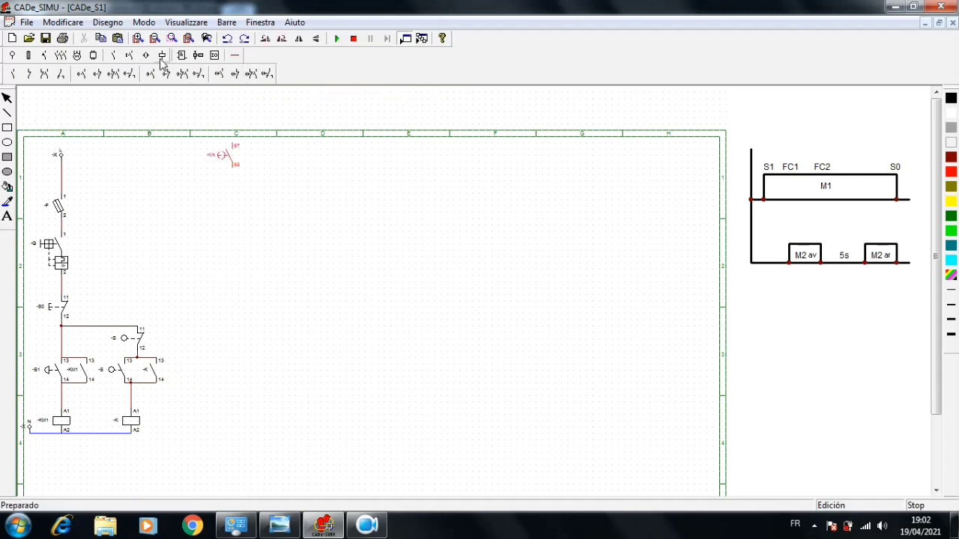
left_click(129, 55)
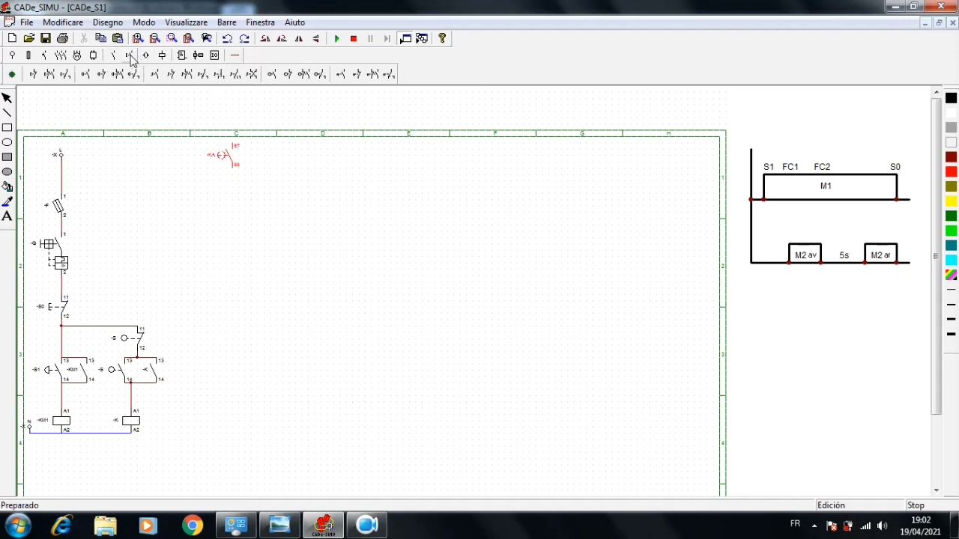
left_click(274, 75)
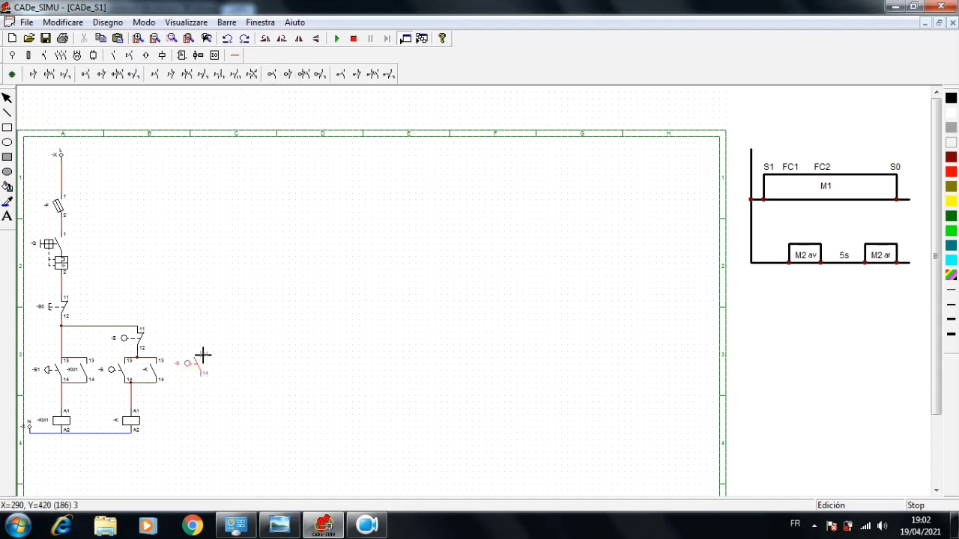
left_click(202, 362)
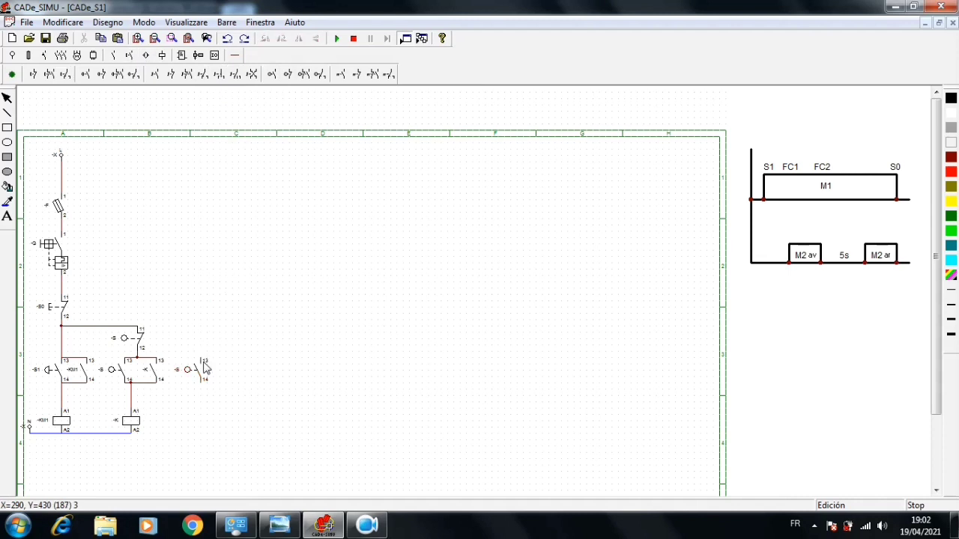
left_click(113, 54)
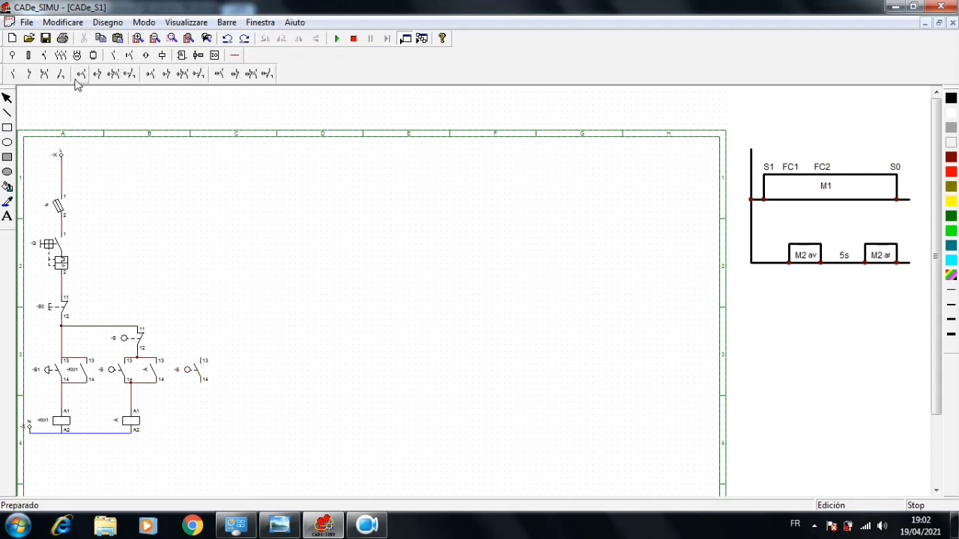
left_click(28, 73)
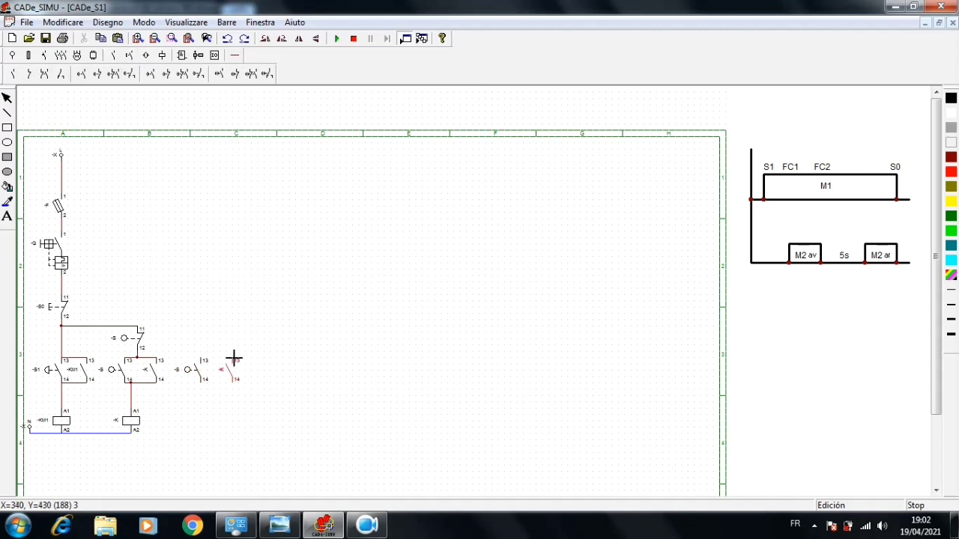
left_click(234, 360)
Step: Place an on-delay timer coil below the third branch's limit switch and auxiliary contacts, level with the other coils
left_click(162, 54)
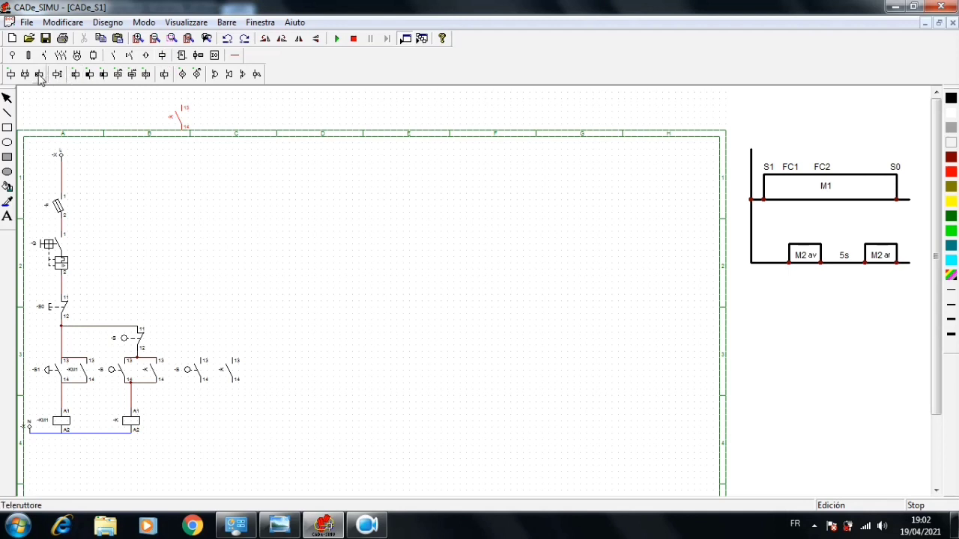
left_click(75, 74)
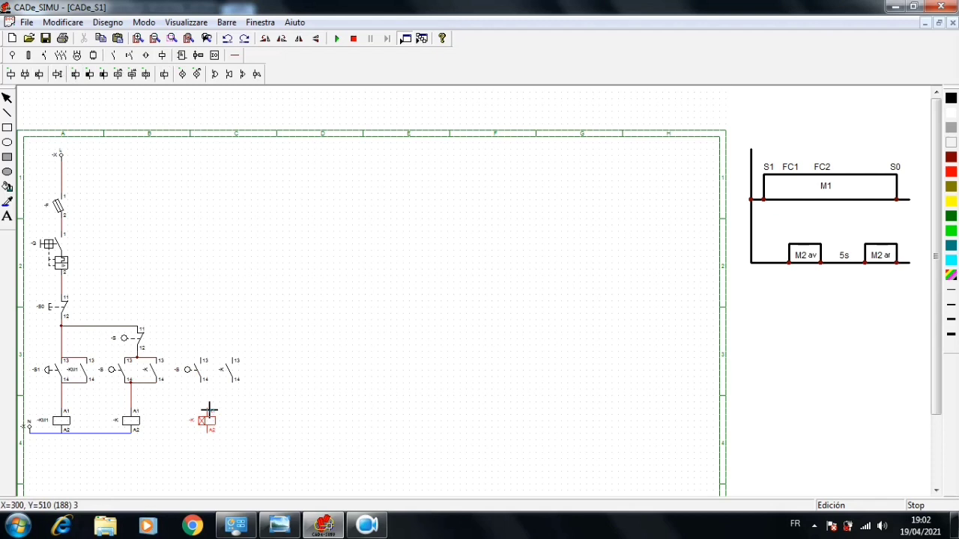
left_click(209, 410)
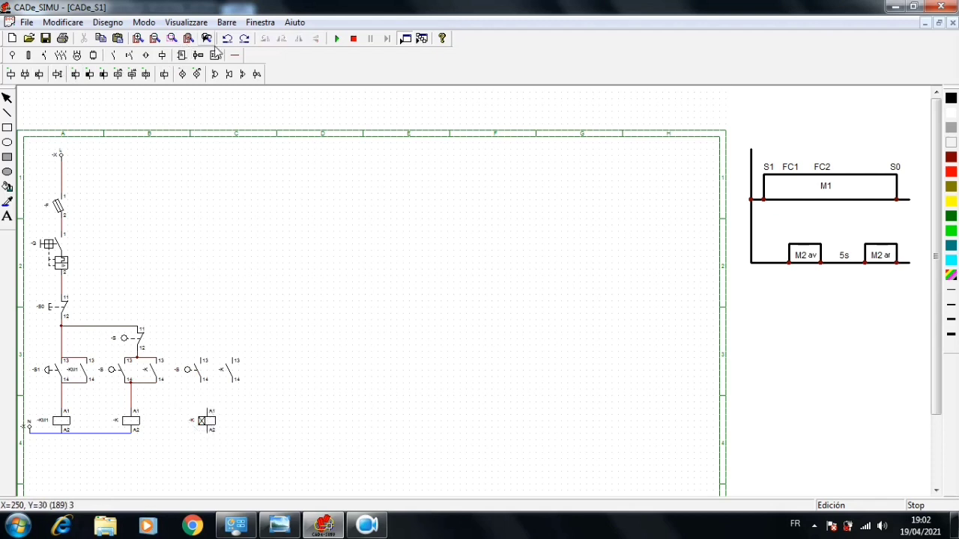
Step: Wire the third branch's contacts in parallel between the line below -S0 and the timer coil's A1, and connect its A2 to neutral
left_click(234, 55)
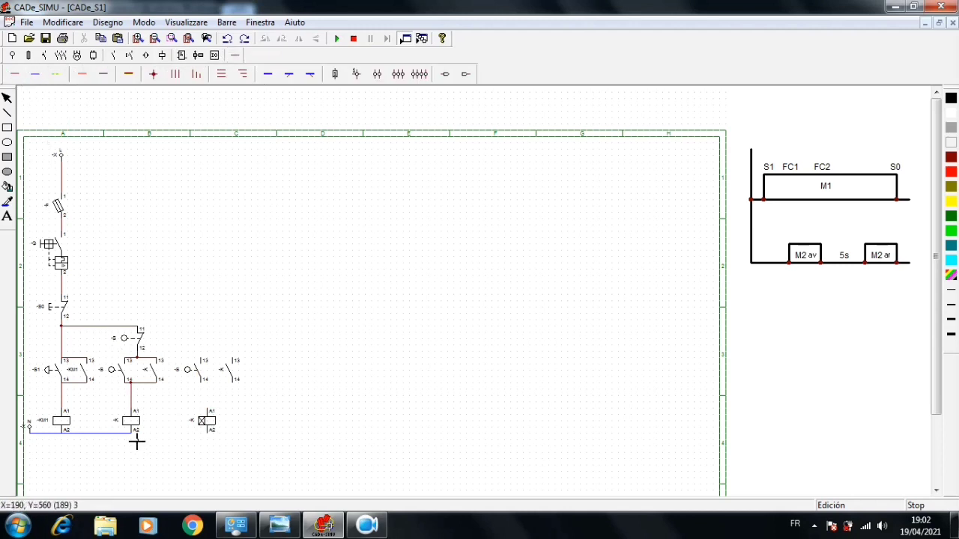
left_click_drag(132, 436, 205, 447)
left_click(15, 75)
left_click_drag(234, 361, 207, 362)
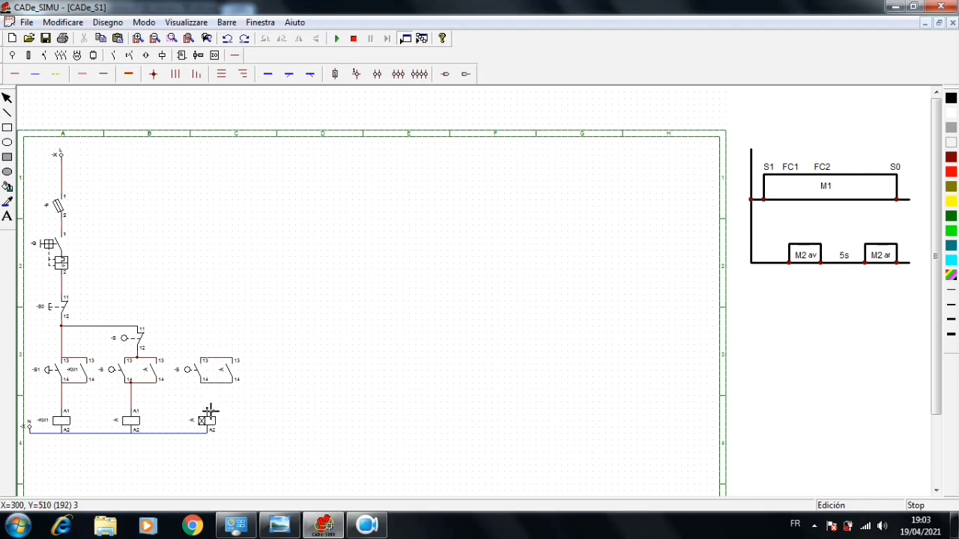
left_click_drag(211, 407, 210, 389)
left_click_drag(141, 328, 221, 357)
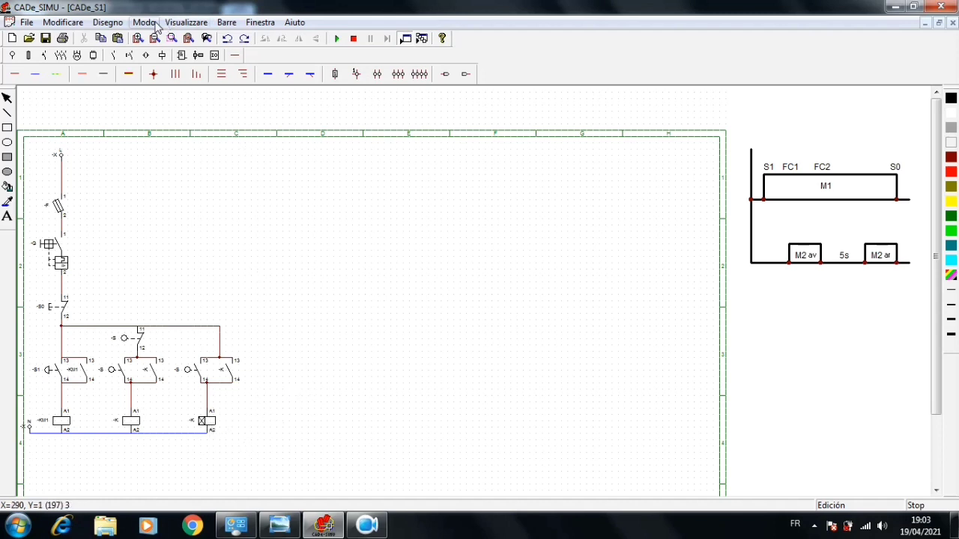
Step: Place a normally open 67-68 timed contact and a normally open 13-14 auxiliary contact beside the third branch, level with its contacts
left_click(115, 56)
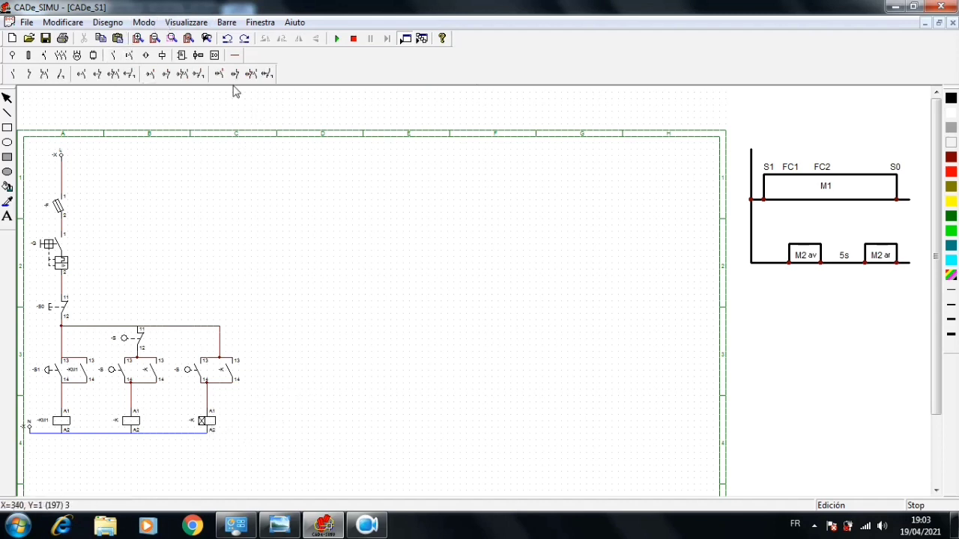
left_click(81, 74)
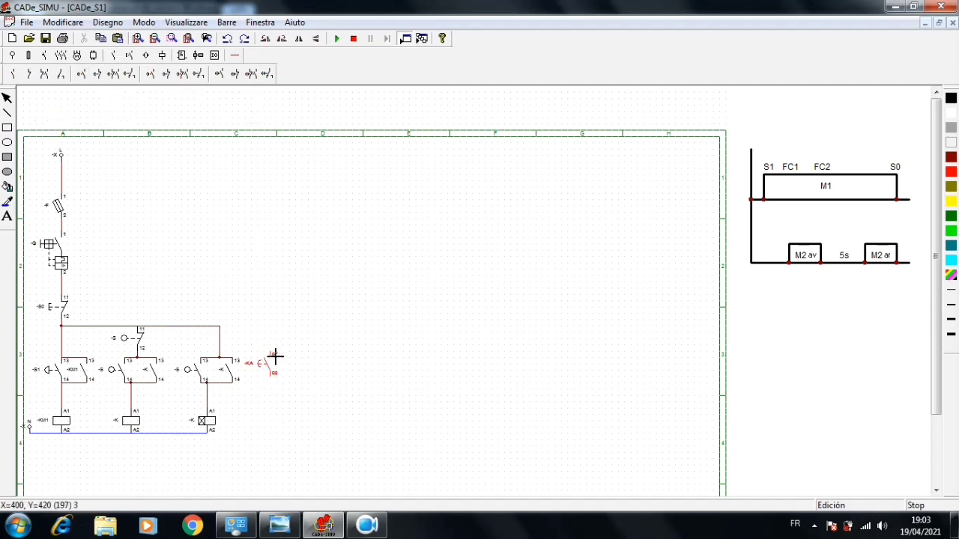
left_click(279, 365)
left_click_drag(274, 367, 276, 375)
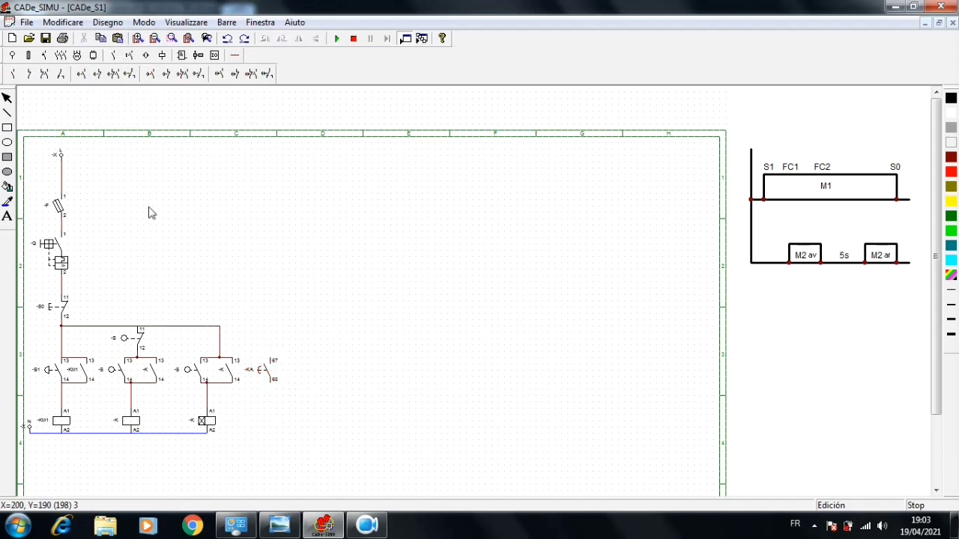
left_click(12, 74)
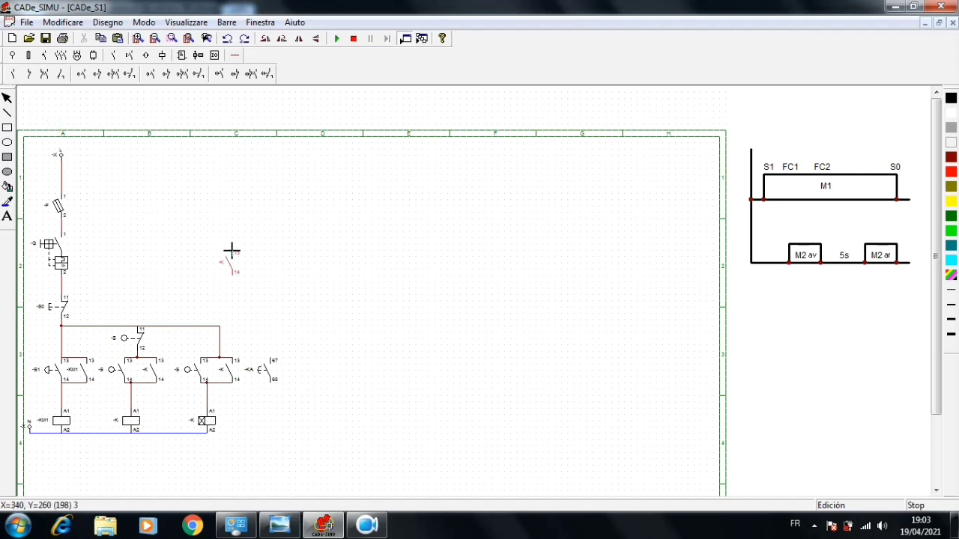
left_click(301, 362)
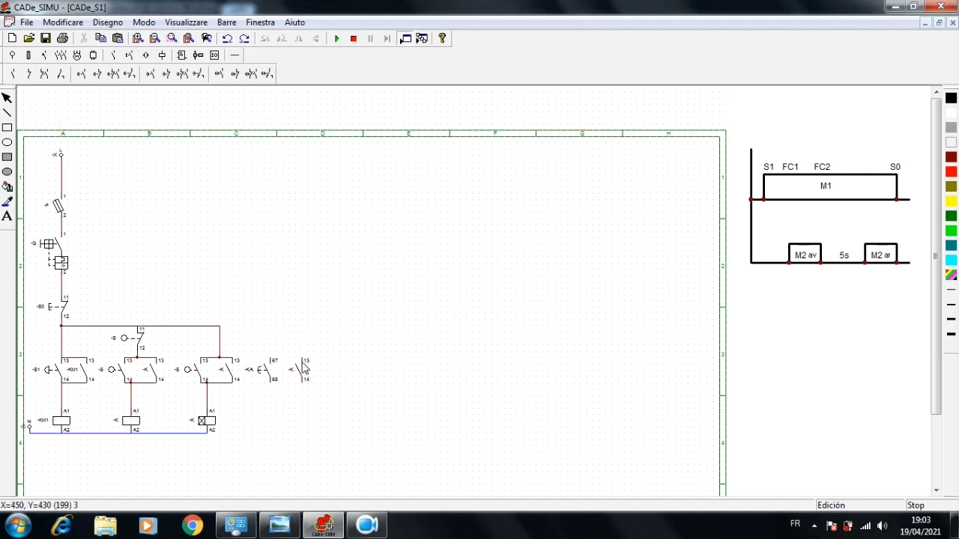
Step: Place a standard coil below the timed and auxiliary contacts of the fourth branch, level with the other coils
left_click(163, 56)
left_click(10, 74)
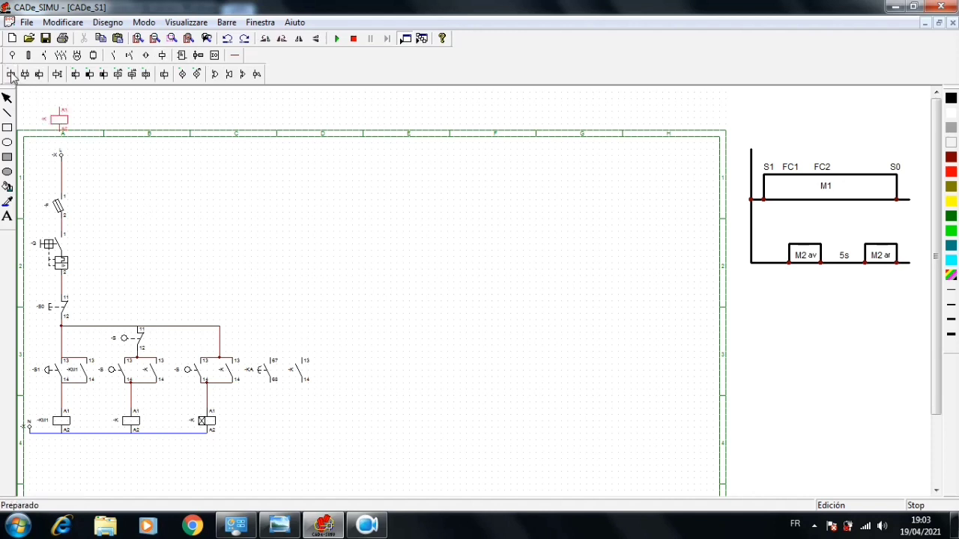
left_click(279, 412)
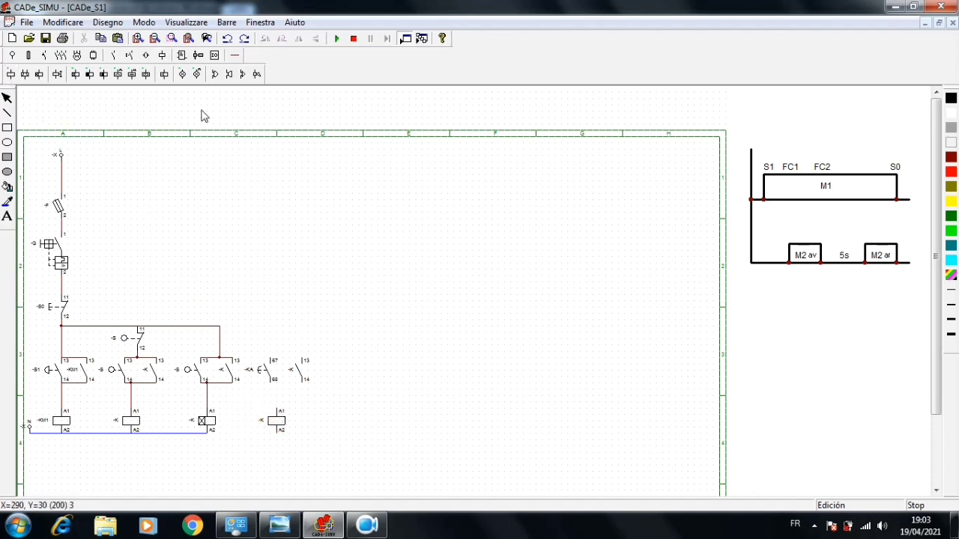
Step: Wire the fourth branch's contacts in parallel between the line below -S0 and its coil's A1, and connect the coil's A2 to neutral
left_click(235, 55)
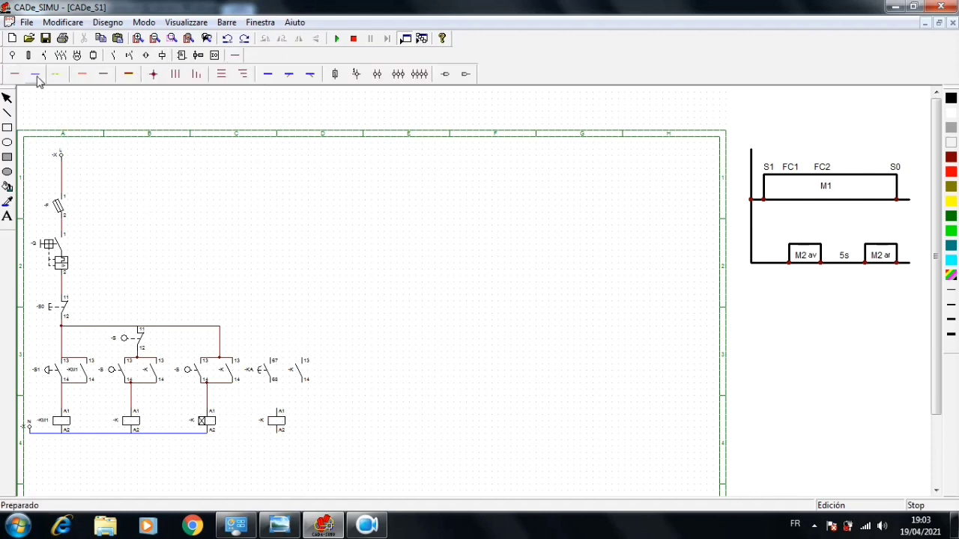
left_click(35, 75)
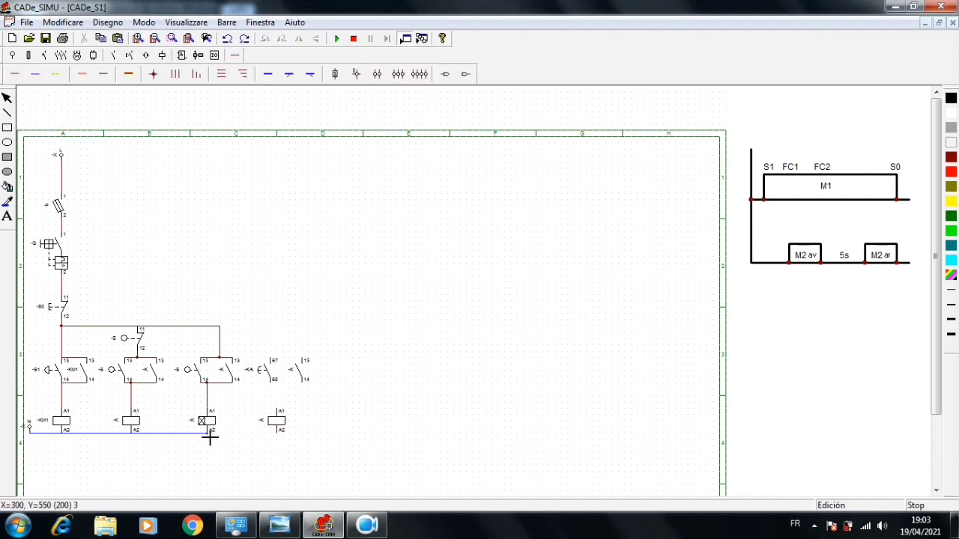
left_click_drag(210, 438, 277, 441)
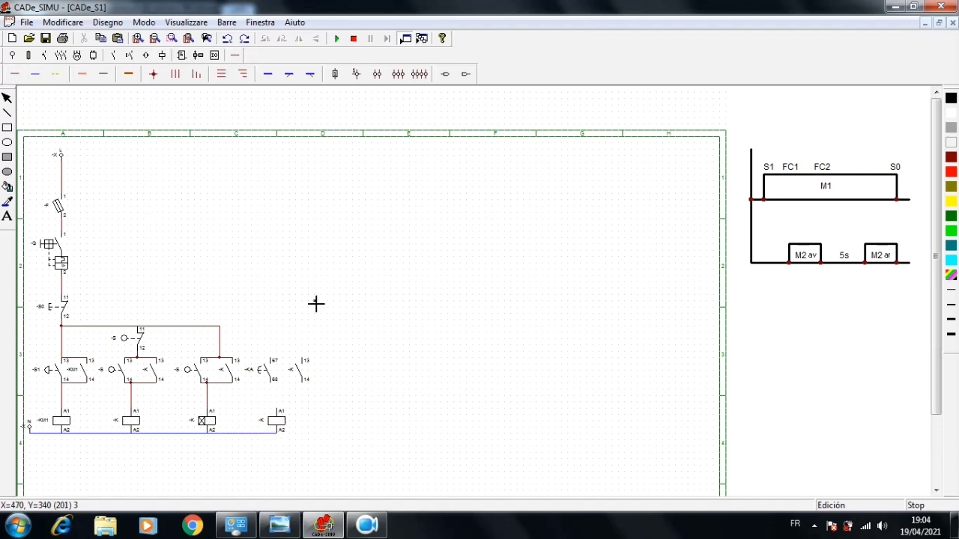
left_click(21, 76)
left_click_drag(275, 389, 271, 388)
left_click_drag(278, 411, 277, 386)
left_click_drag(223, 330, 288, 360)
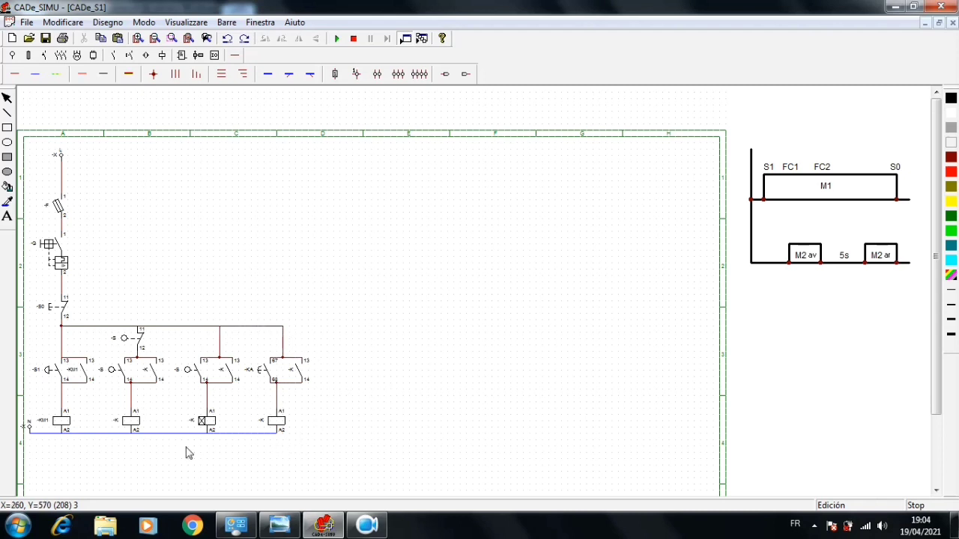
Step: Name both the second branch's coil and its auxiliary contact -KM2
double_click(125, 427)
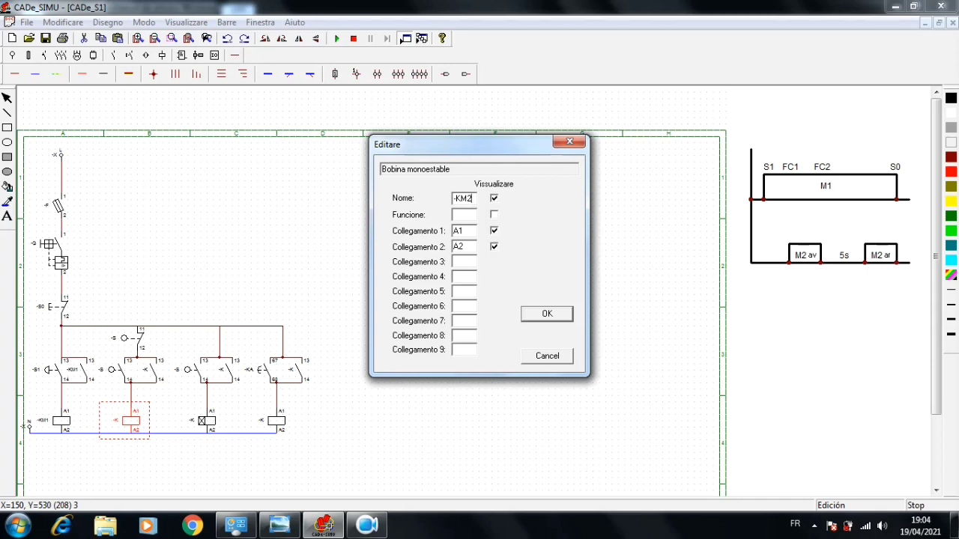
key("Return")
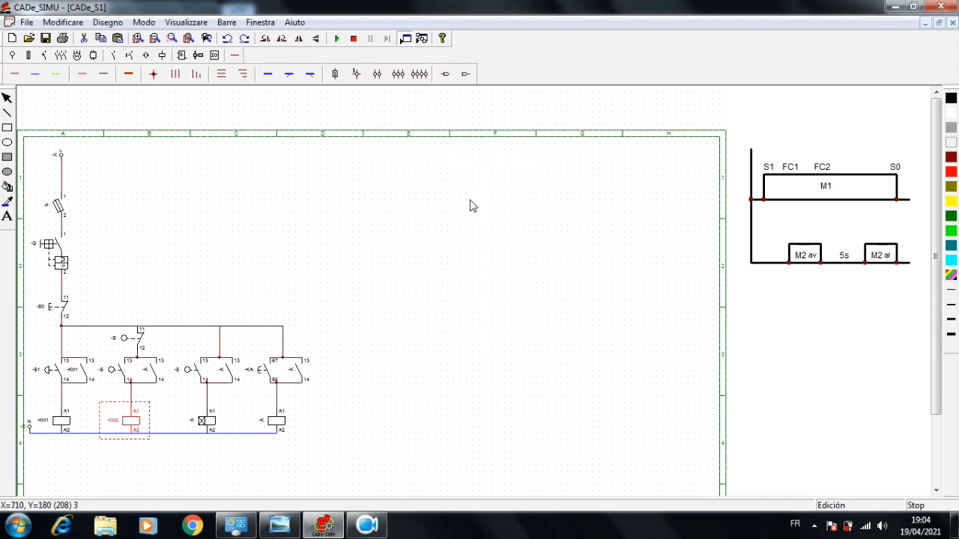
double_click(150, 378)
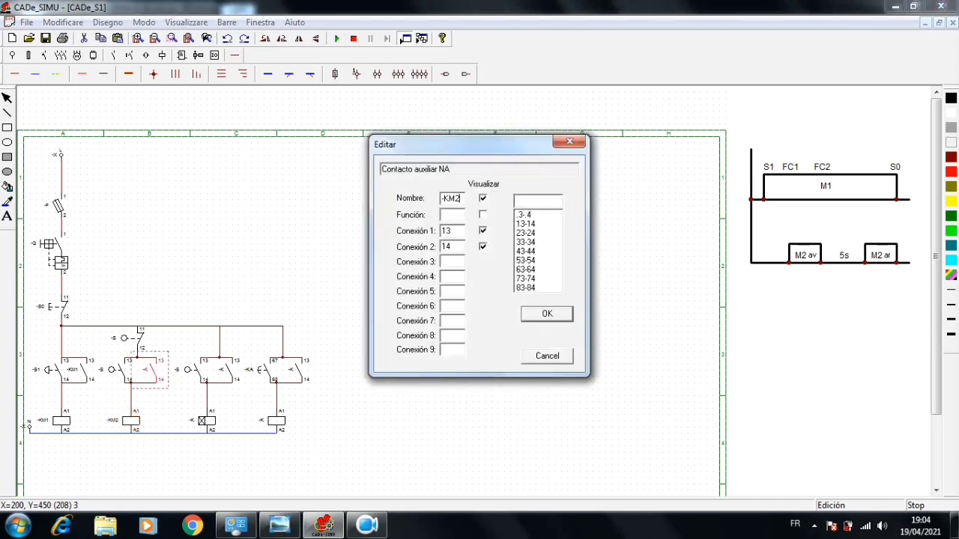
type("M2")
key("Return")
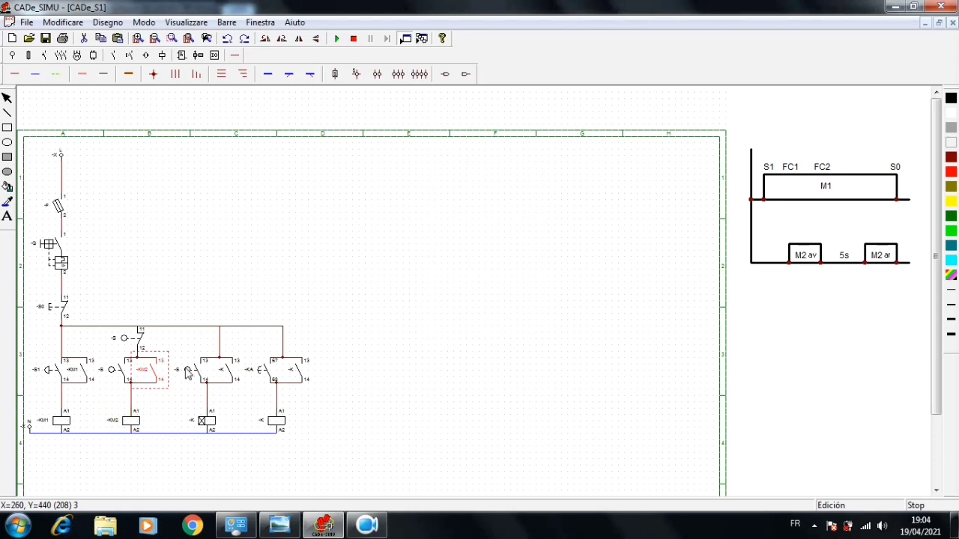
Step: Name the second branch's normally open limit switch FC1 and the normally closed limit switch above it FC2
double_click(106, 374)
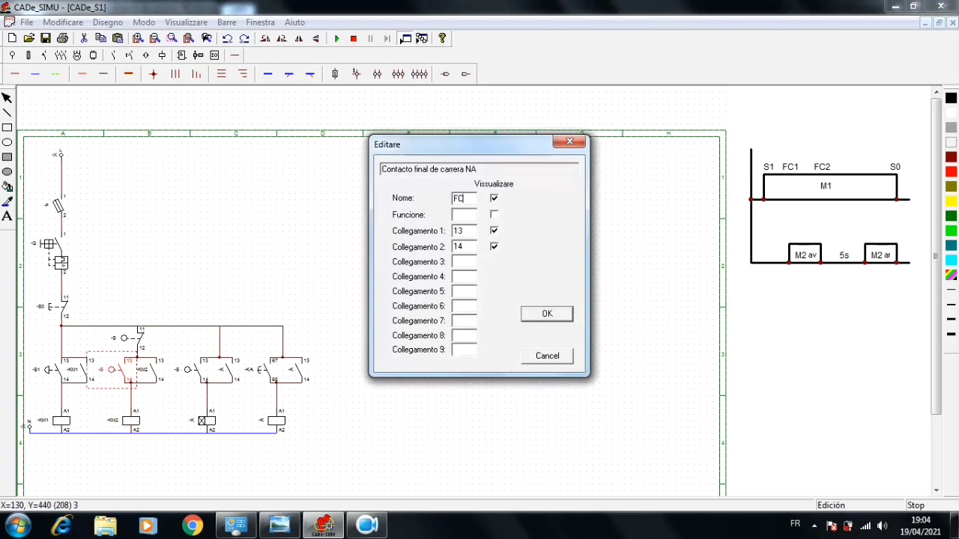
key("Return")
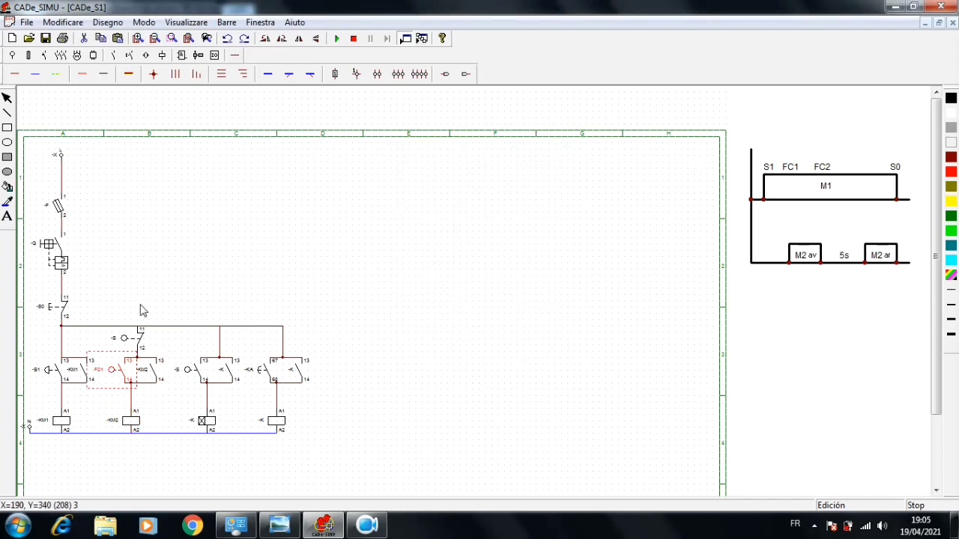
double_click(116, 343)
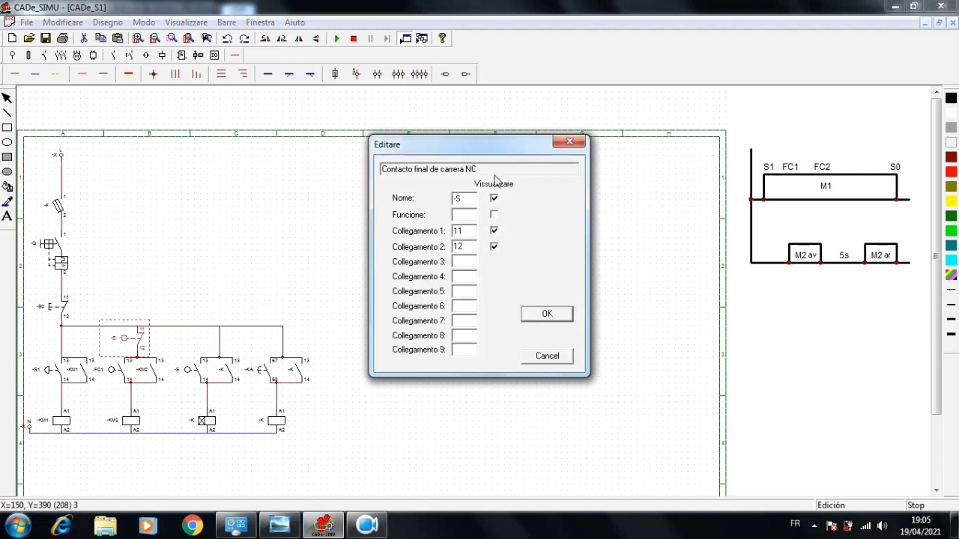
left_click_drag(461, 199, 445, 197)
type("FC2")
key("Return")
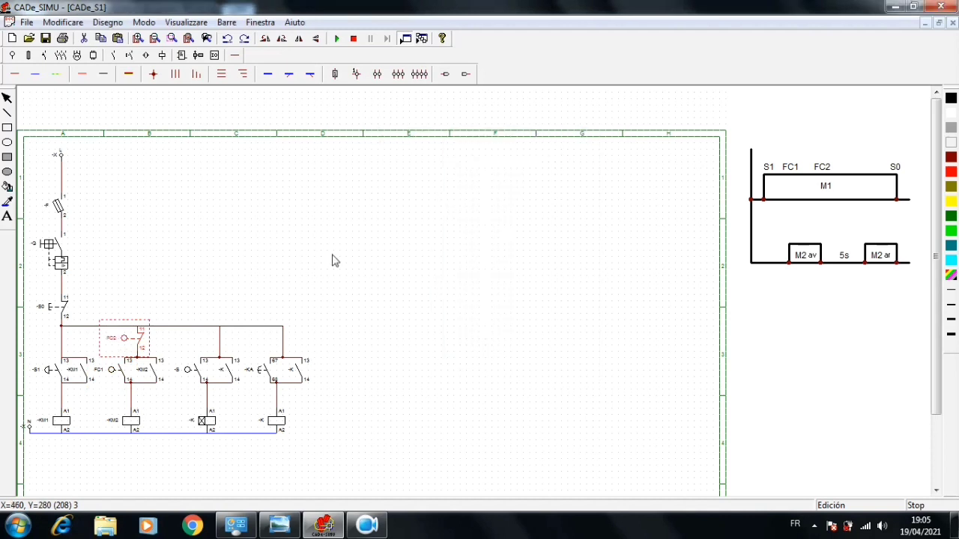
Step: Name the third branch's normally open limit switch contact FC2
double_click(186, 373)
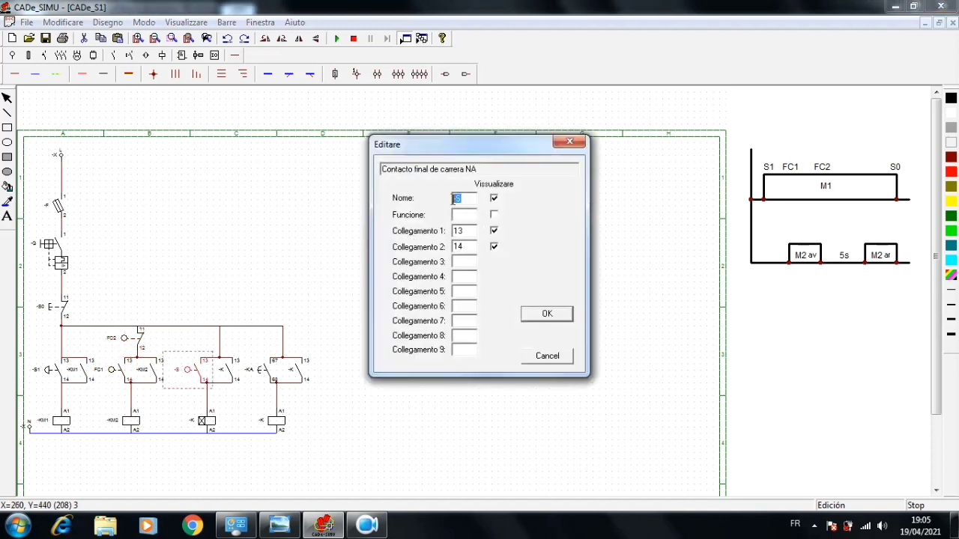
type("FC2")
key("Return")
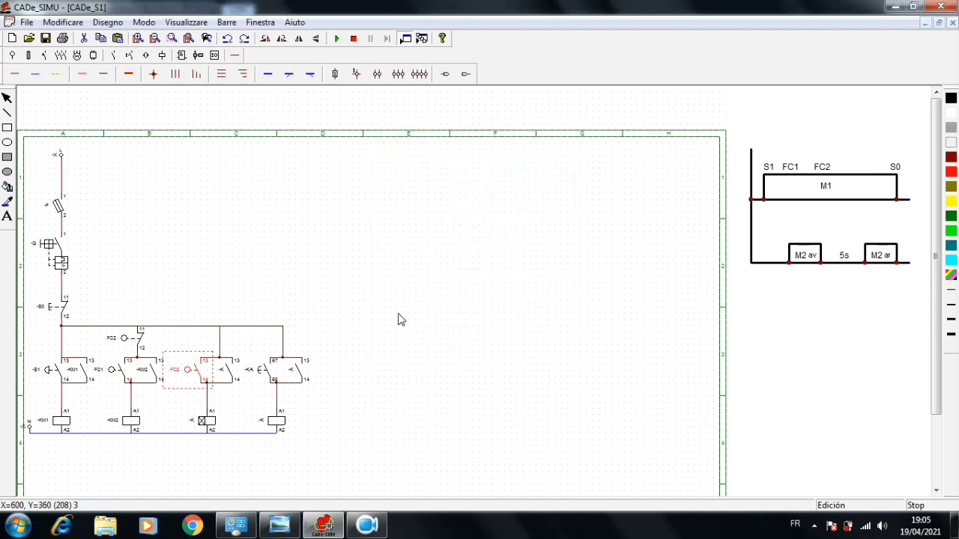
Step: Name the third branch's timer coil, its auxiliary contact and the fourth branch's timed contact -KA1
double_click(201, 421)
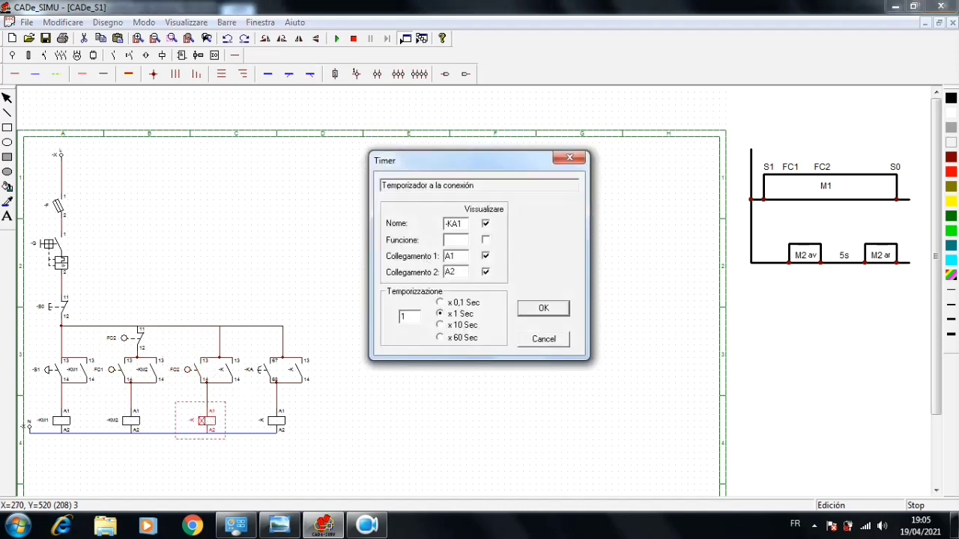
key("Return")
double_click(225, 373)
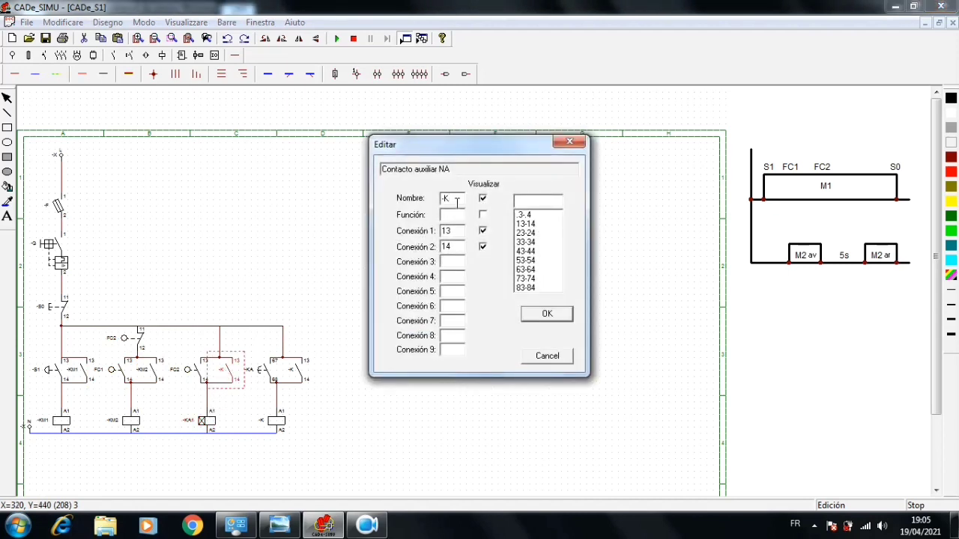
key("Return")
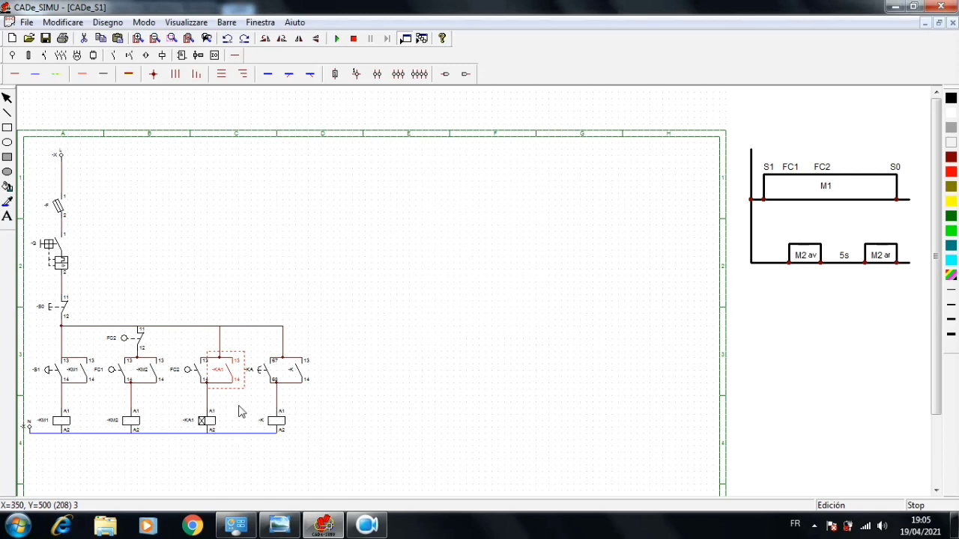
double_click(254, 374)
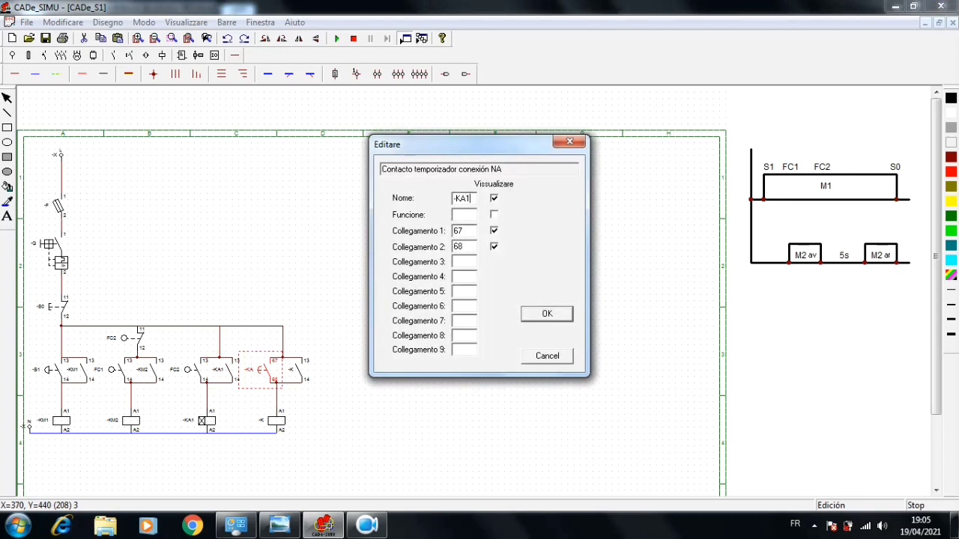
key("Return")
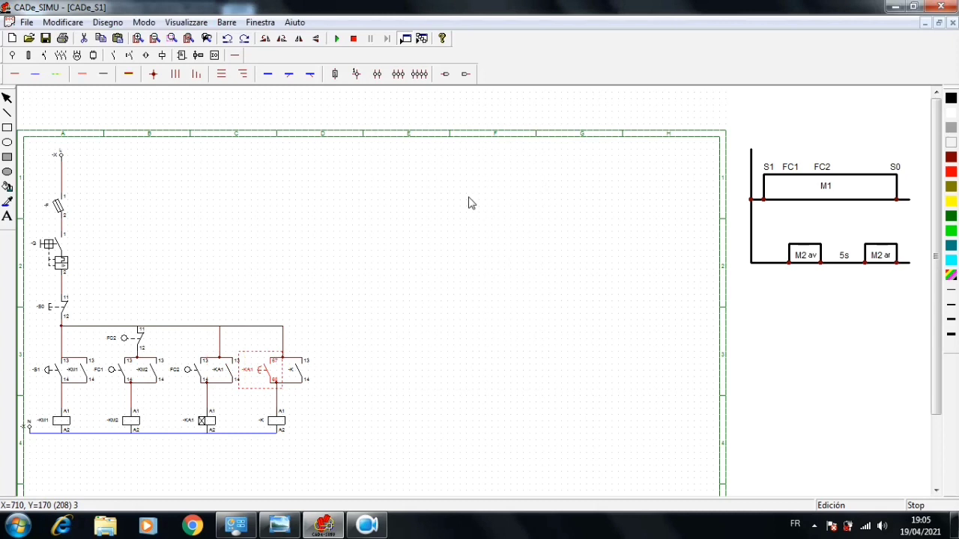
left_click(358, 382)
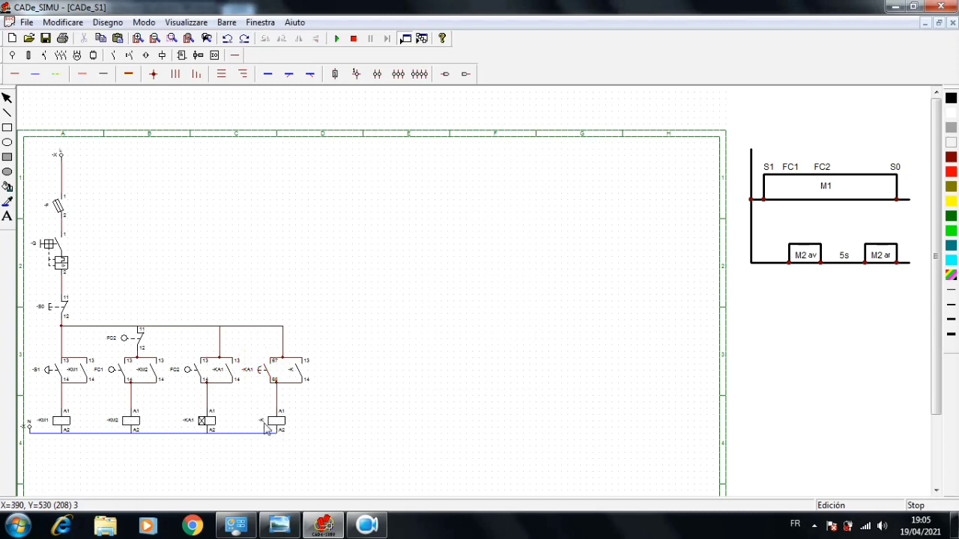
Step: Name both the fourth branch's coil and its auxiliary contact -KM3
double_click(266, 428)
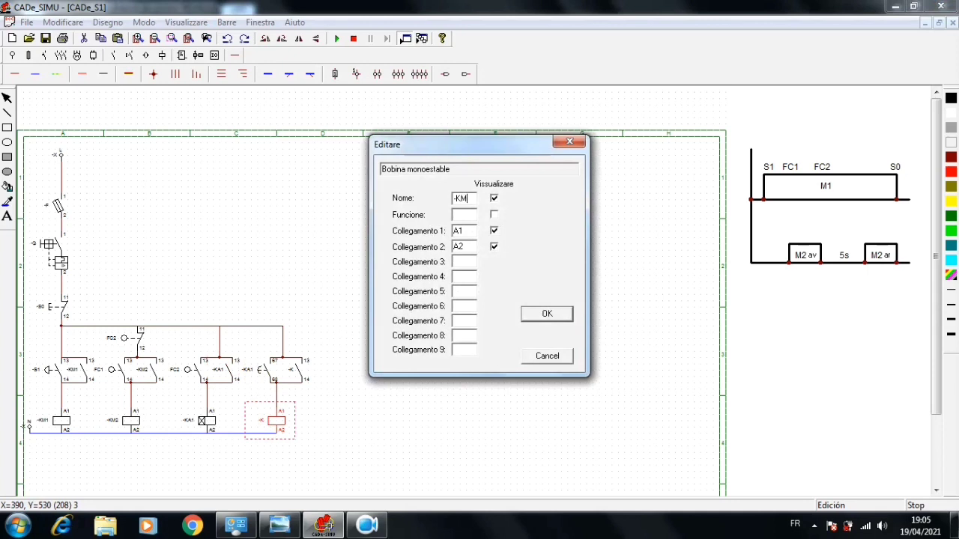
key("Return")
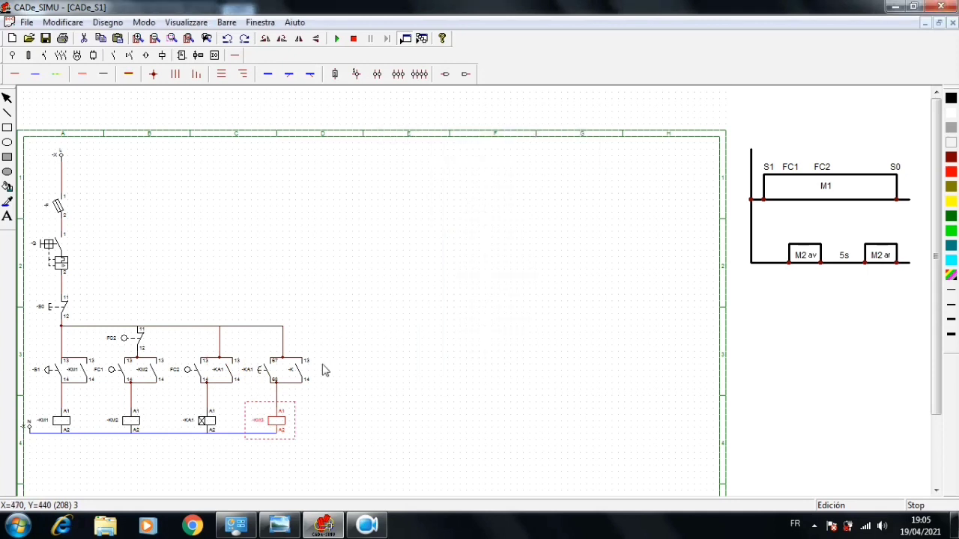
double_click(296, 375)
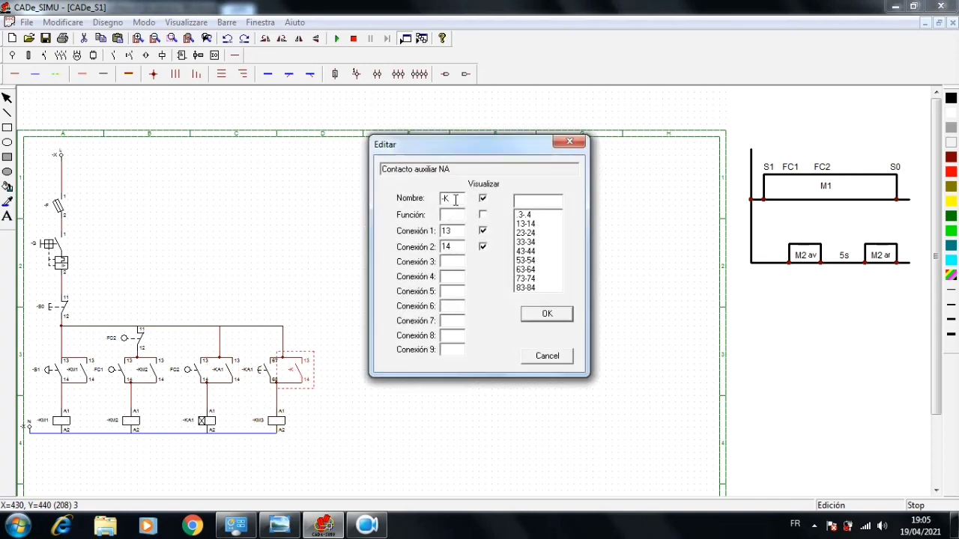
key("Return")
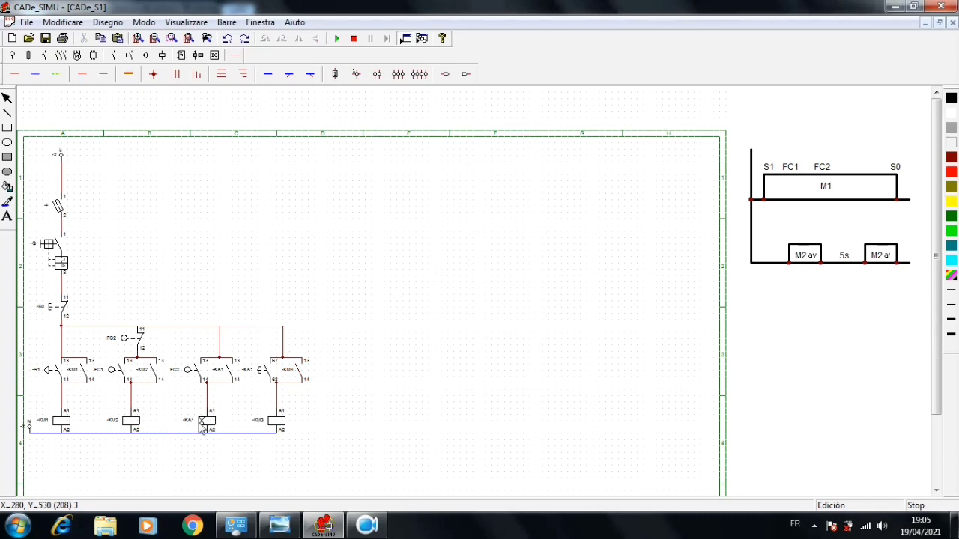
Step: Set the delay of the -KA1 timer coil to match the pause between M2 av and M2 ar in the timing chart
double_click(201, 425)
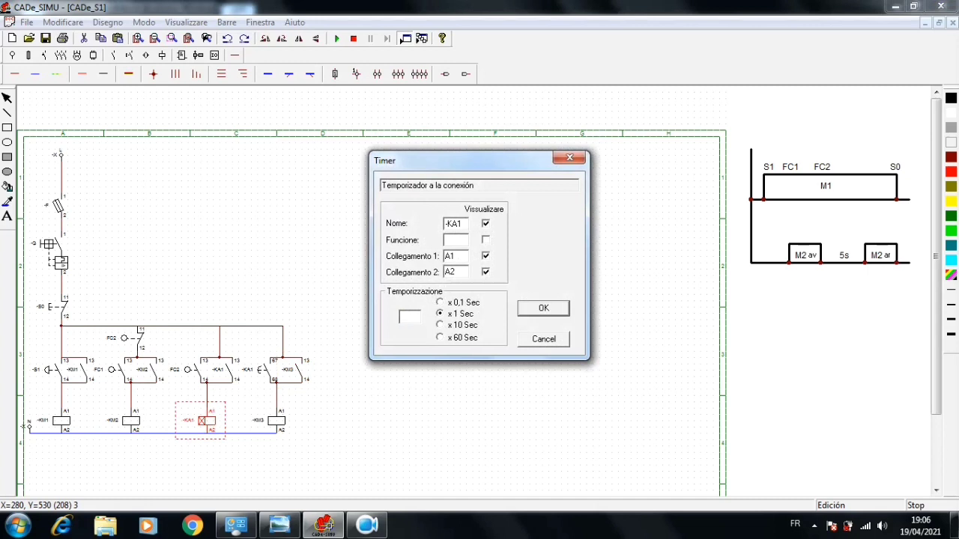
key("Return")
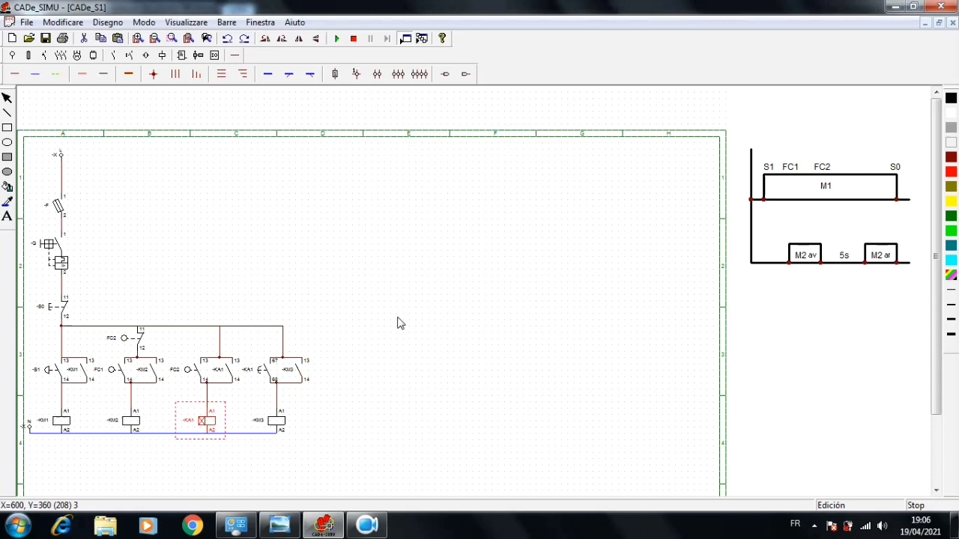
left_click(368, 445)
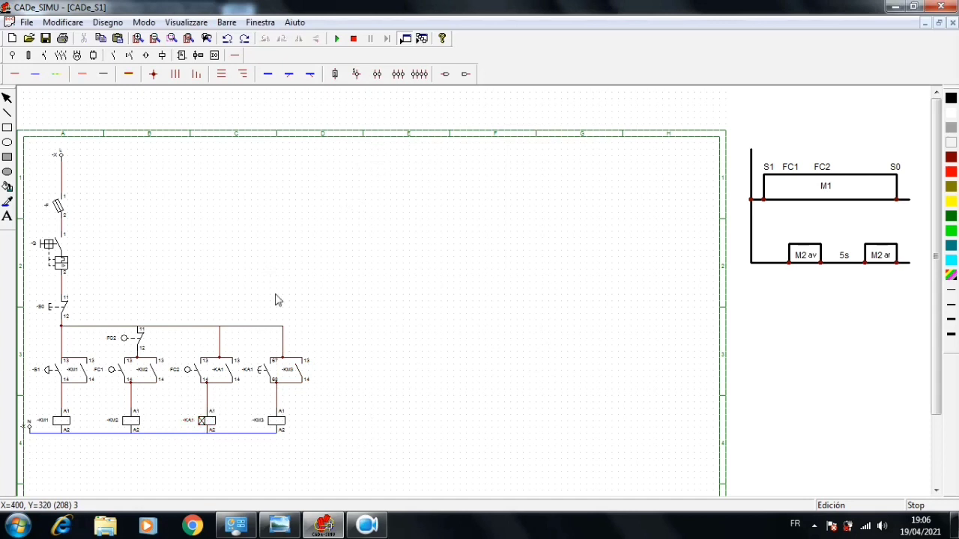
Step: Simulate the control circuit by closing the fuse and -Q and actuating S1, FC1 and FC2 in sequence, and end with the fuse open
left_click(337, 39)
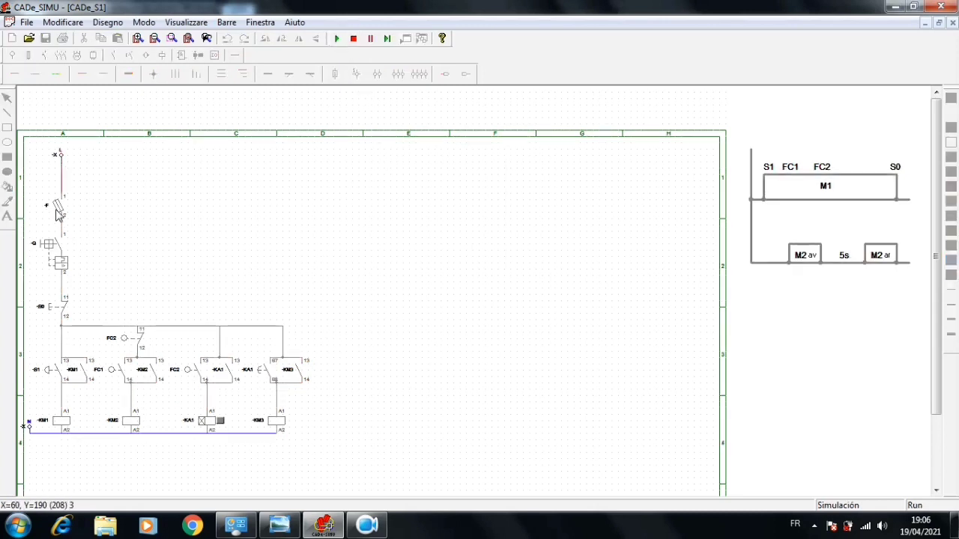
left_click(48, 243)
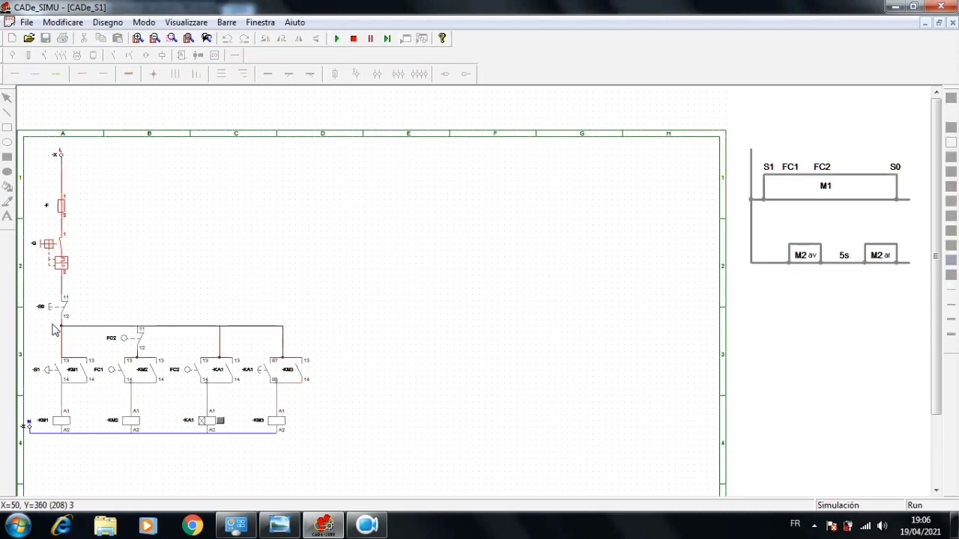
left_click(49, 369)
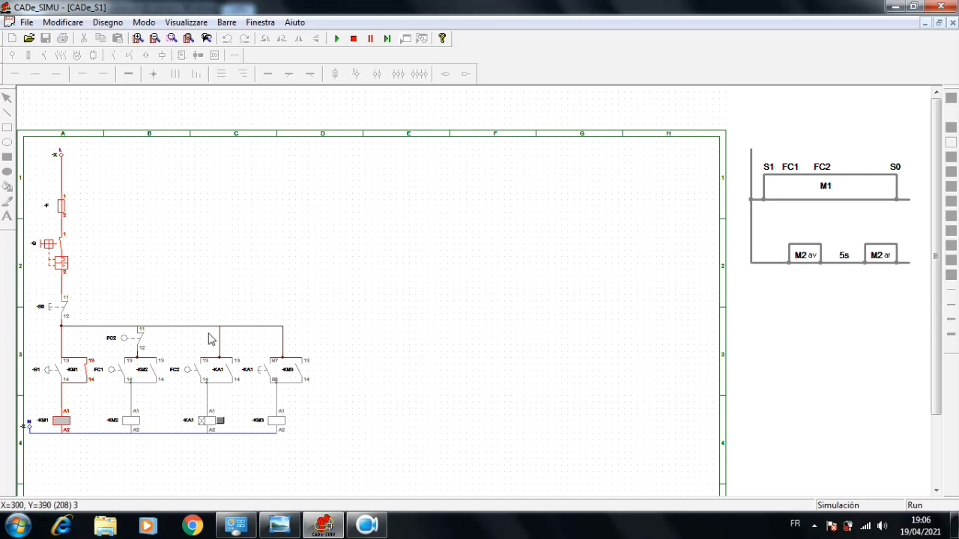
left_click(111, 372)
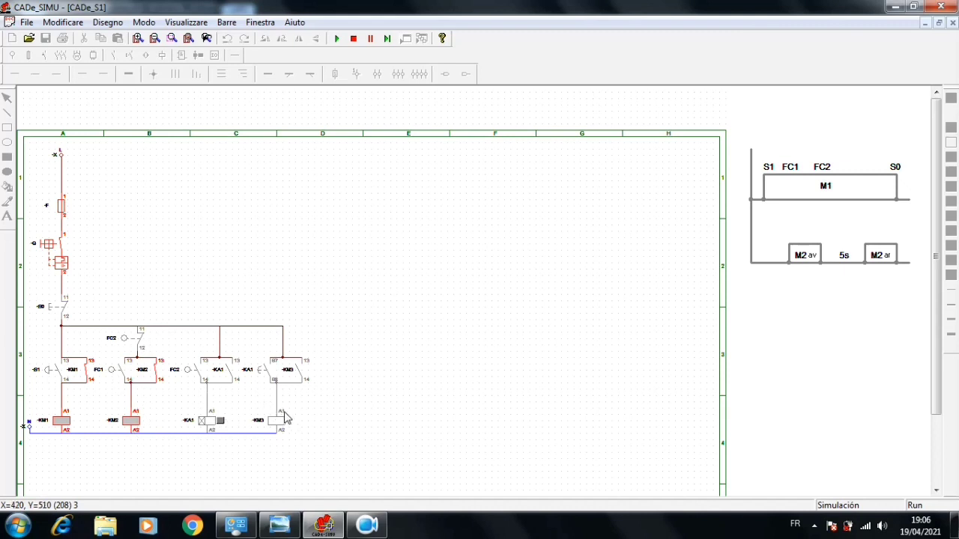
left_click(128, 343)
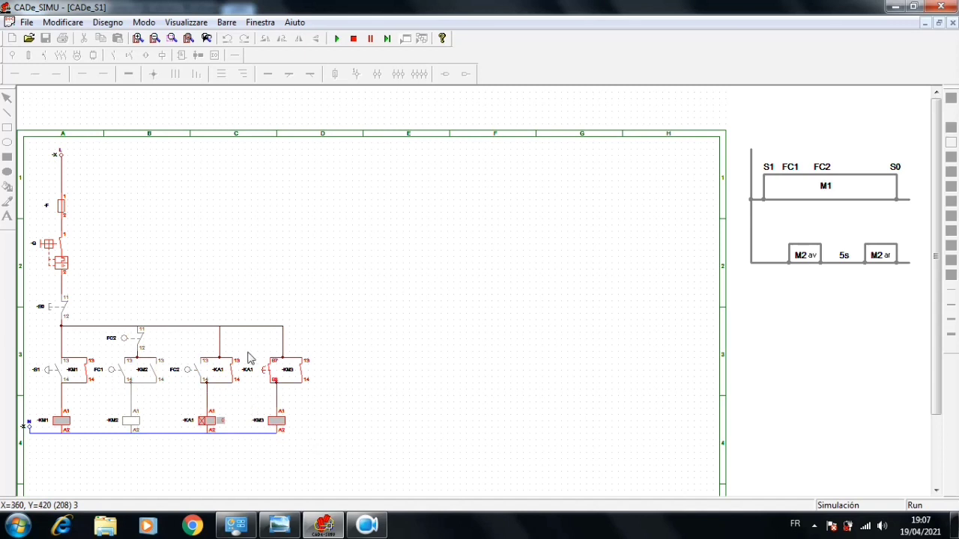
left_click(62, 209)
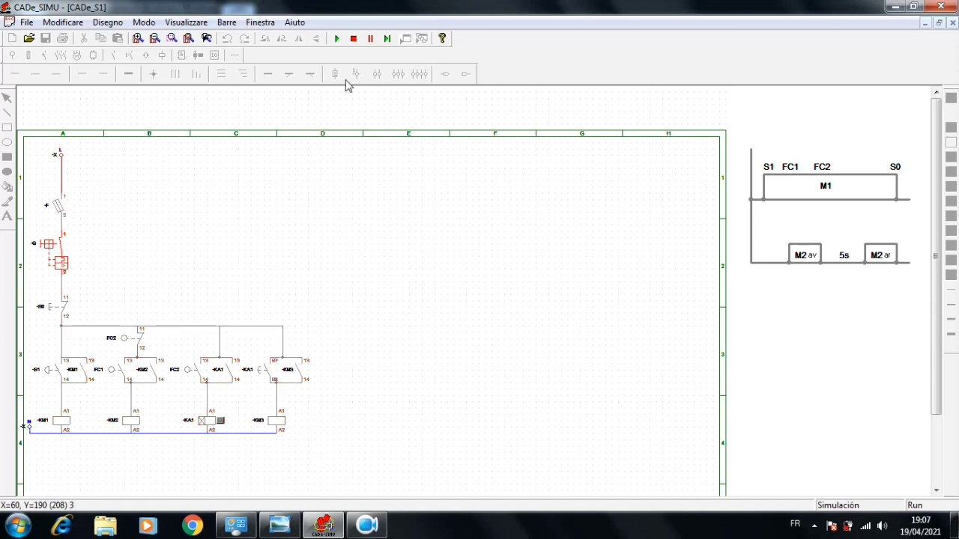
left_click(353, 39)
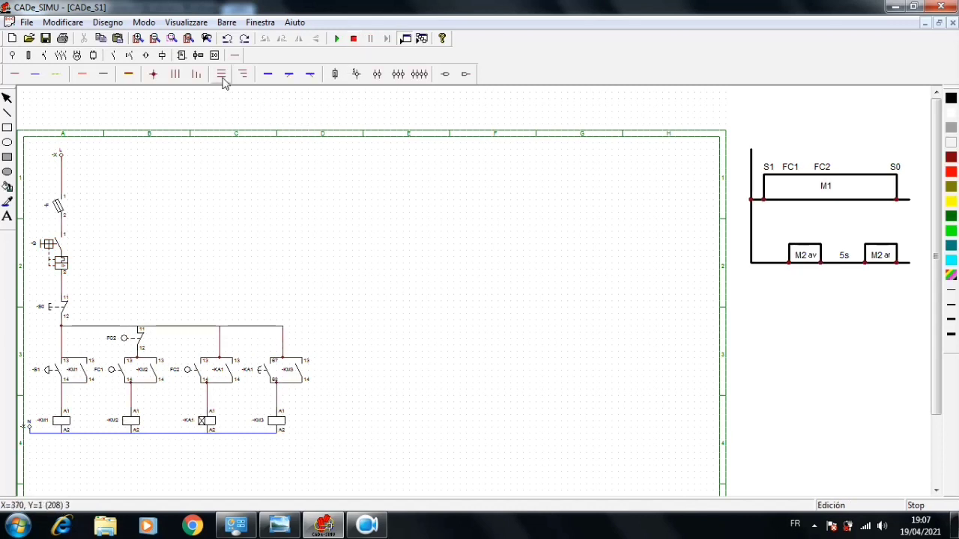
Step: Place an L1, L2, L3 and PE supply in column D, rotated so its terminals are stacked vertically with PE uppermost
left_click(12, 55)
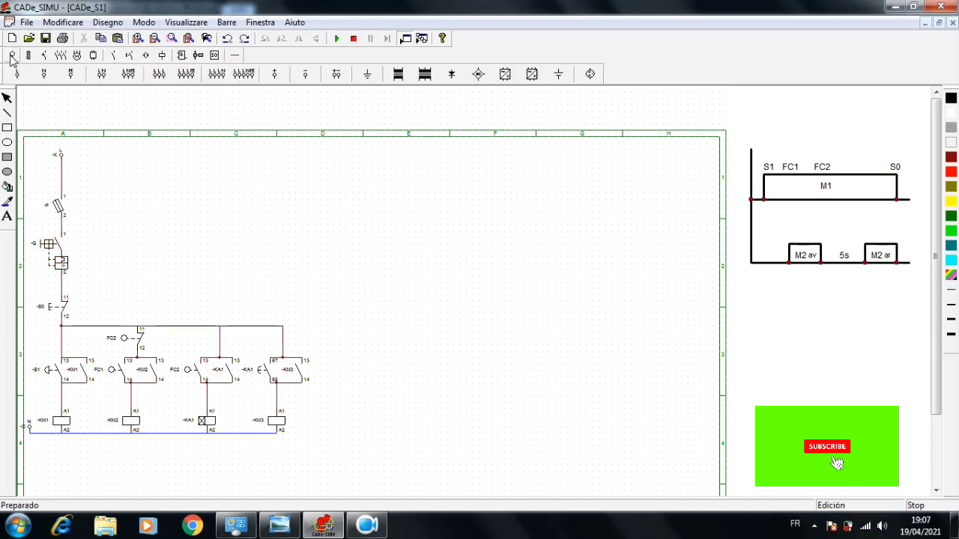
left_click(186, 81)
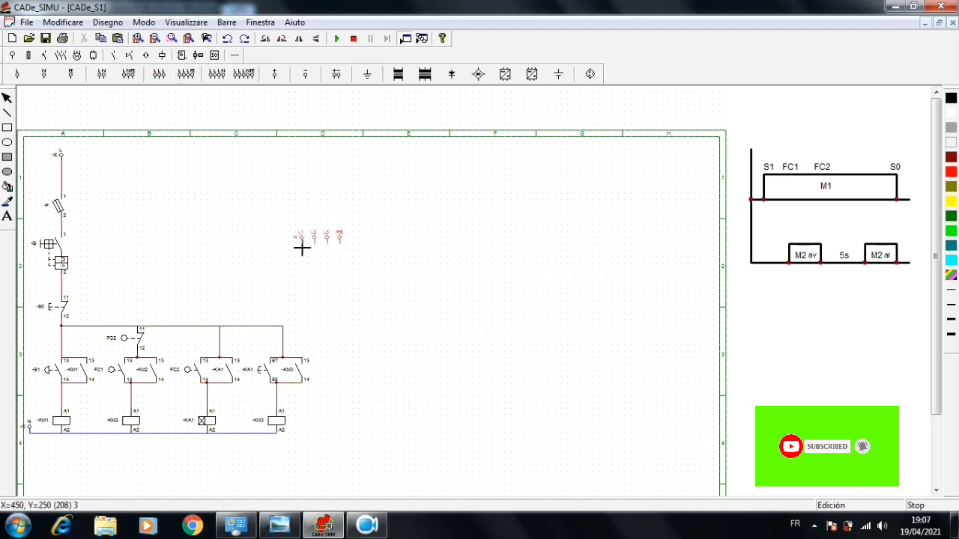
left_click(316, 176)
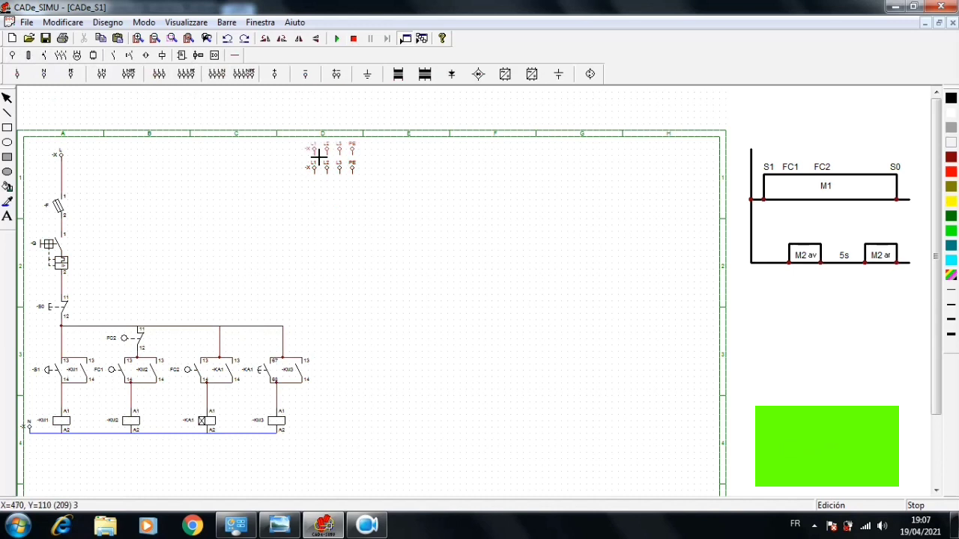
right_click(319, 157)
left_click(331, 176)
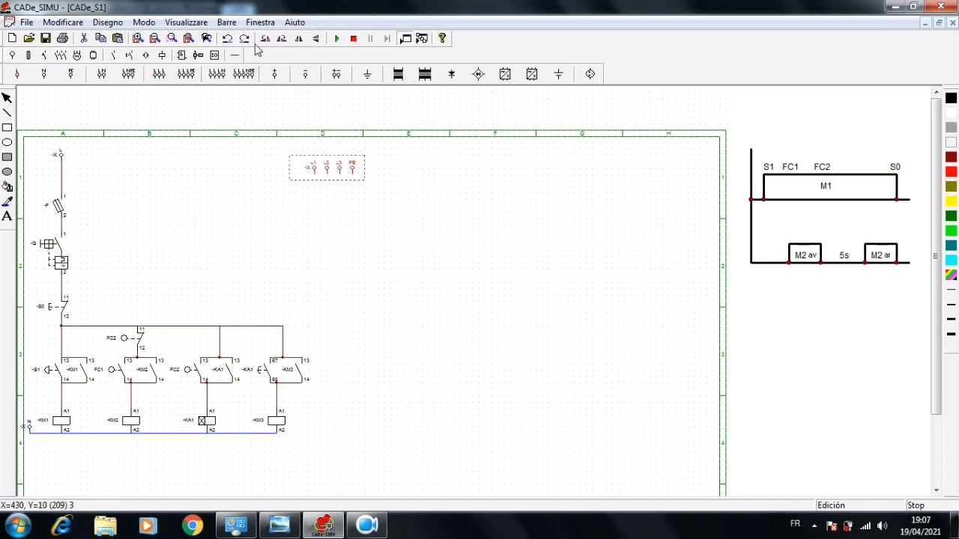
left_click(266, 39)
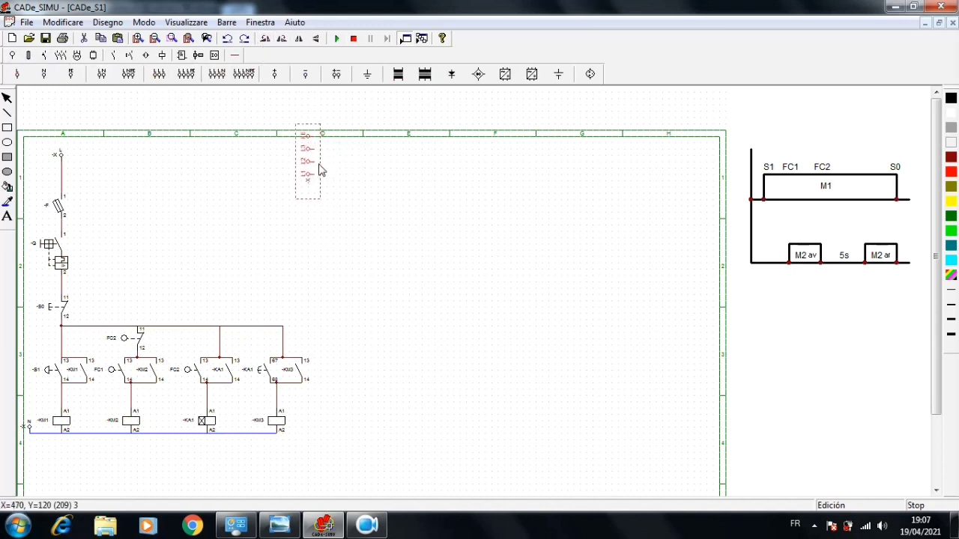
left_click_drag(319, 168, 317, 193)
left_click(382, 238)
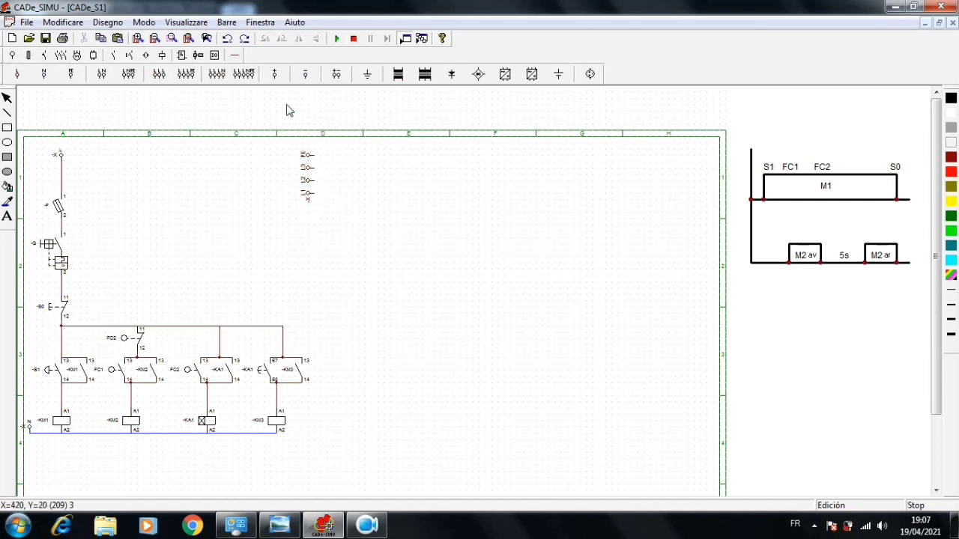
Step: Draw horizontal three-phase lines from L1, L2 and L3 and a dashed protective earth line from PE, extending to column H
left_click(235, 57)
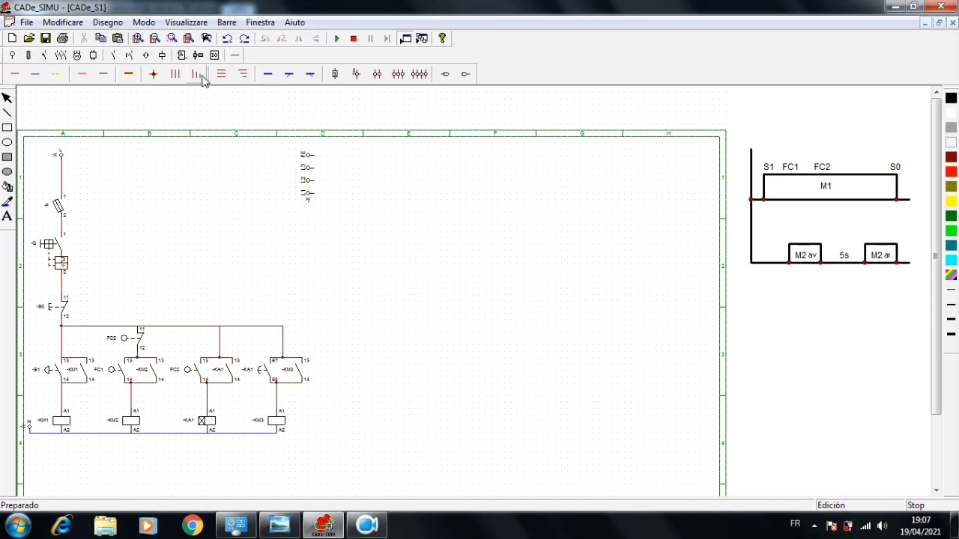
left_click(221, 77)
mouse_move(315, 173)
left_mouse_down()
mouse_move(522, 217)
mouse_move(601, 219)
mouse_move(689, 248)
left_mouse_up()
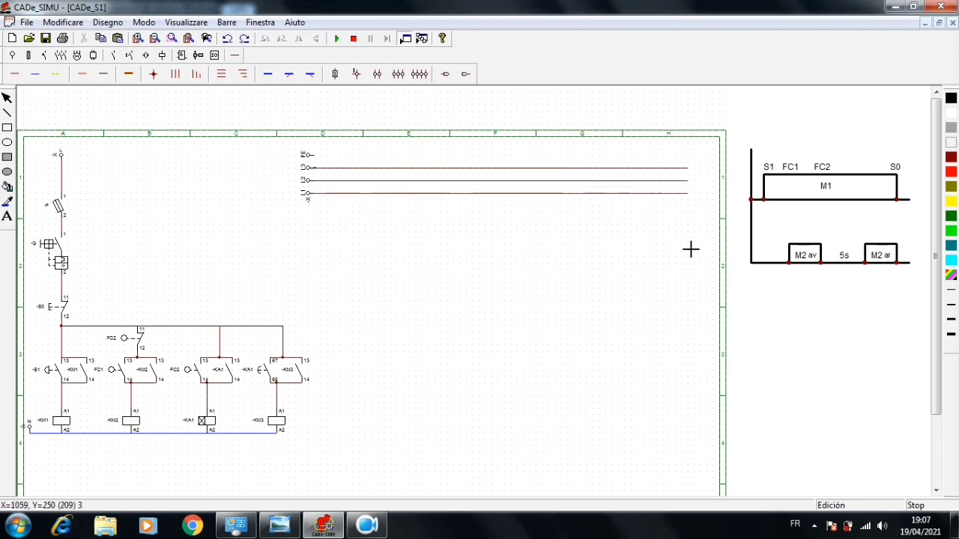
left_click(56, 75)
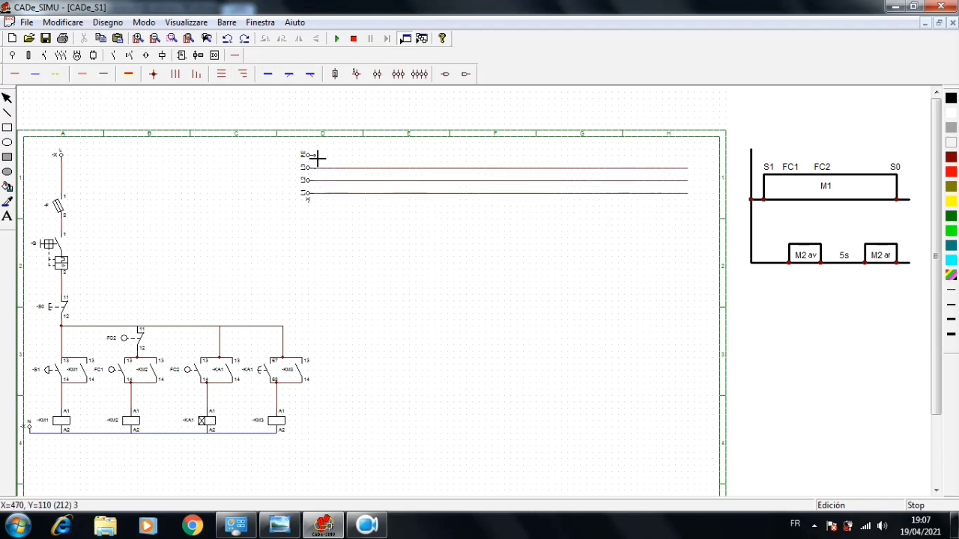
mouse_move(318, 157)
left_mouse_down()
mouse_move(503, 182)
mouse_move(684, 177)
left_mouse_up()
Step: Place a three-pole switchable fuse below the supply lines in column E and a three-pole circuit breaker aligned beneath it
left_click(29, 56)
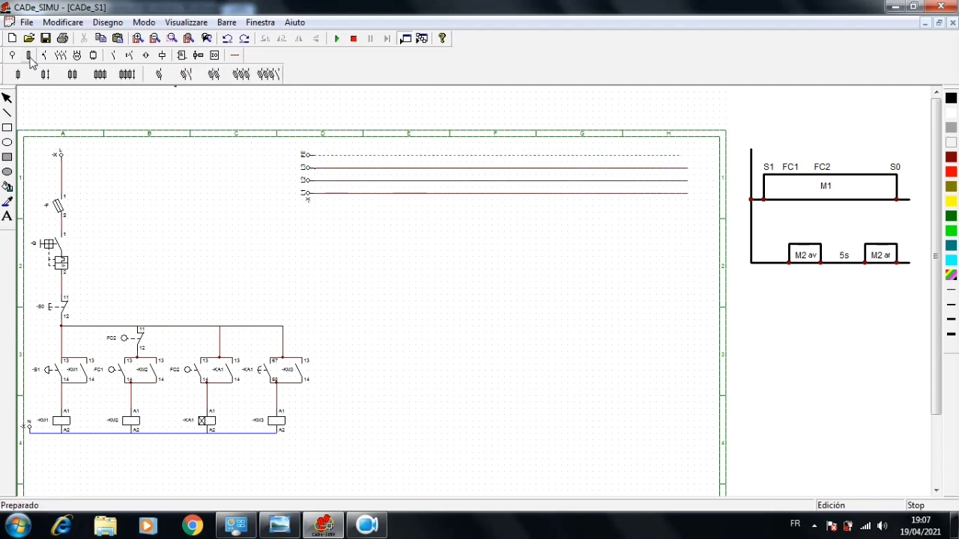
left_click(240, 75)
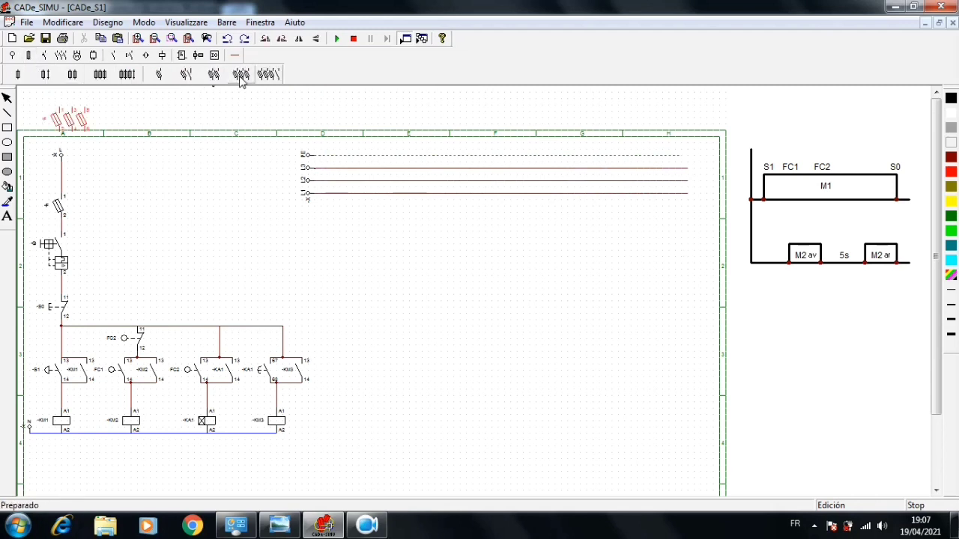
left_click(400, 221)
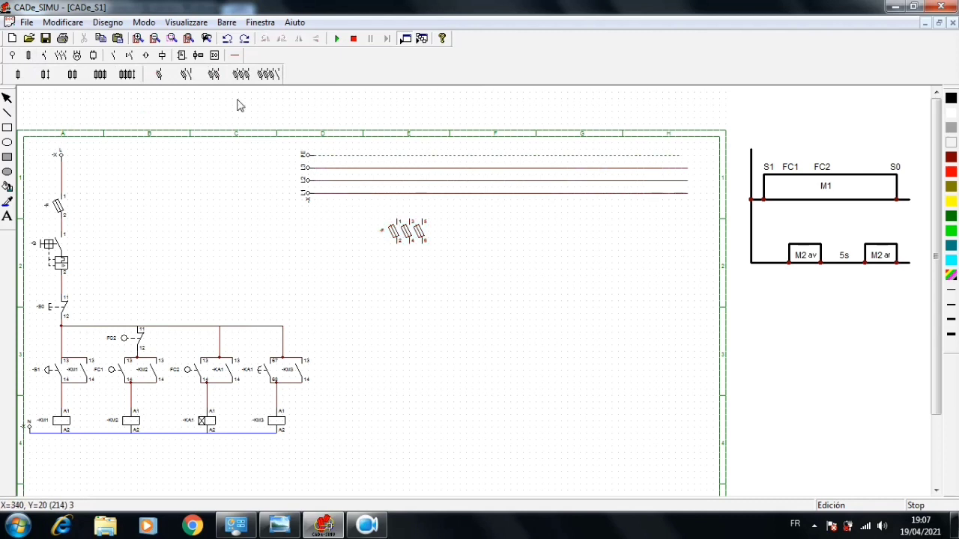
left_click(45, 57)
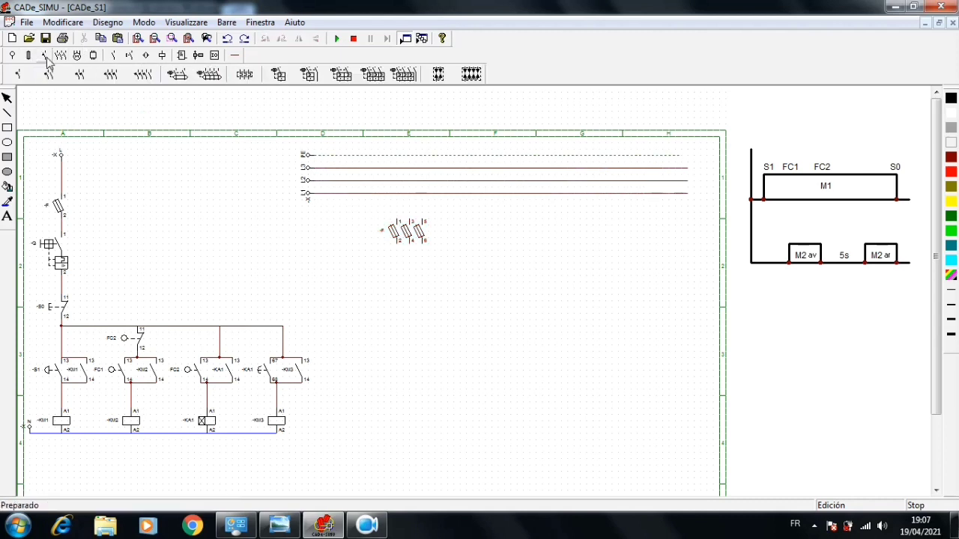
left_click(375, 80)
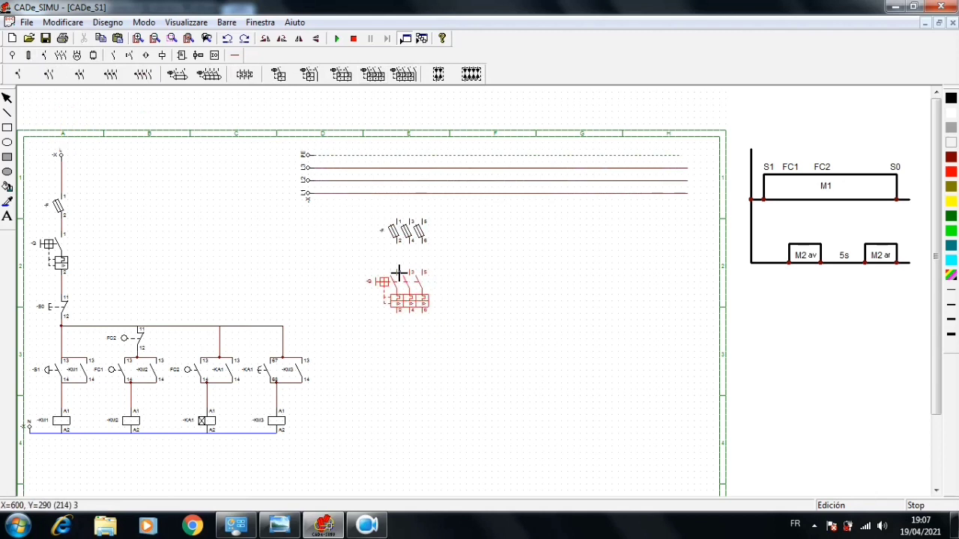
left_click(400, 273)
right_click(441, 326)
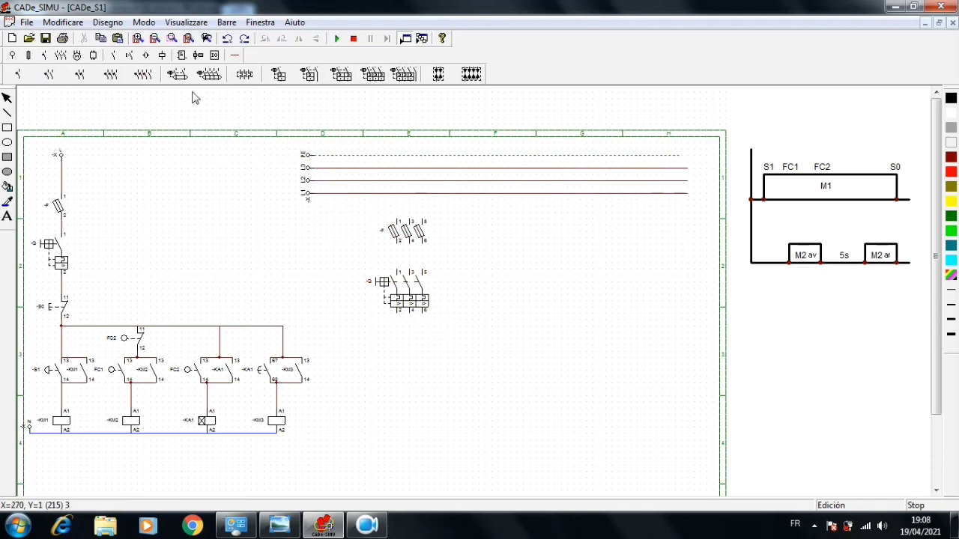
Step: Place three-pole contactors in columns E, F and G, with the column E contactor aligned beneath the circuit breaker and shifted down slightly
left_click(111, 79)
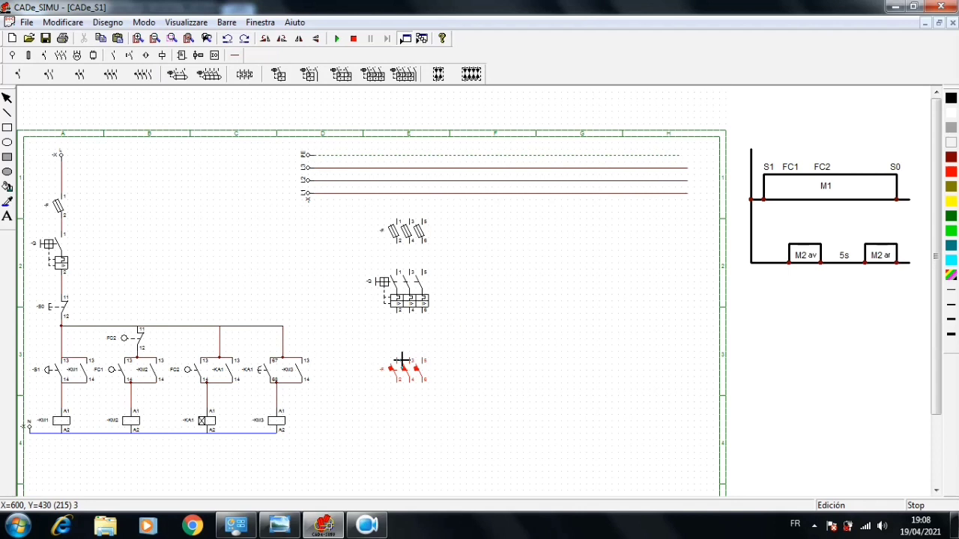
right_click(402, 361)
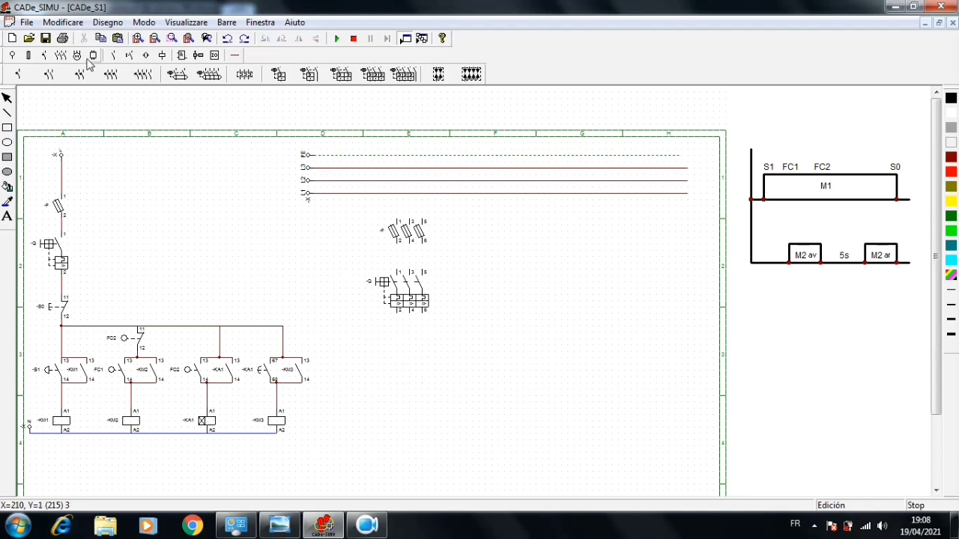
left_click(62, 55)
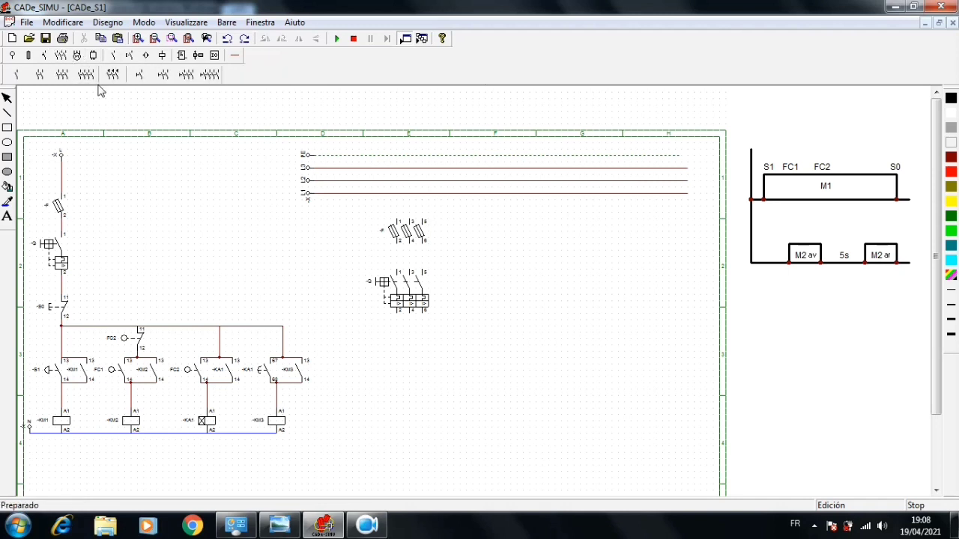
left_click(62, 74)
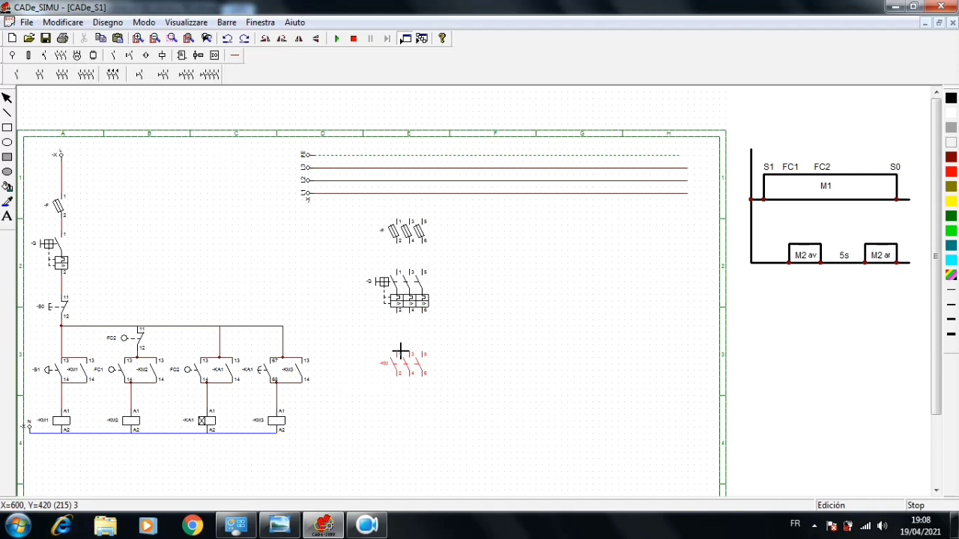
left_click(401, 351)
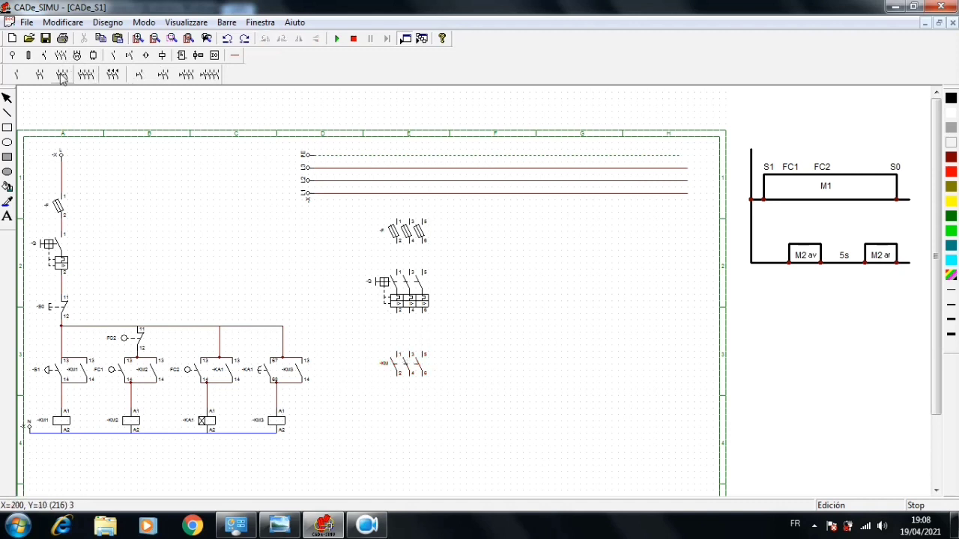
left_click(113, 74)
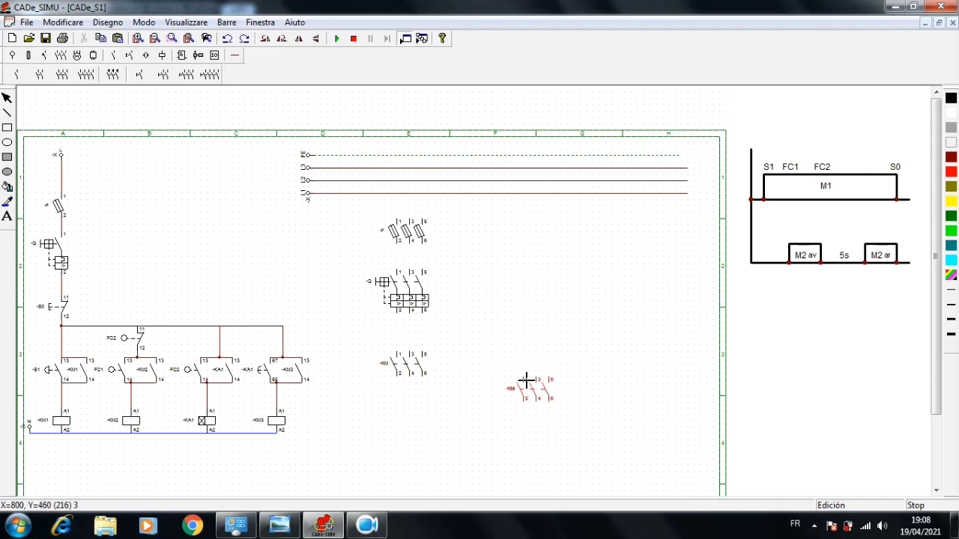
left_click(527, 381)
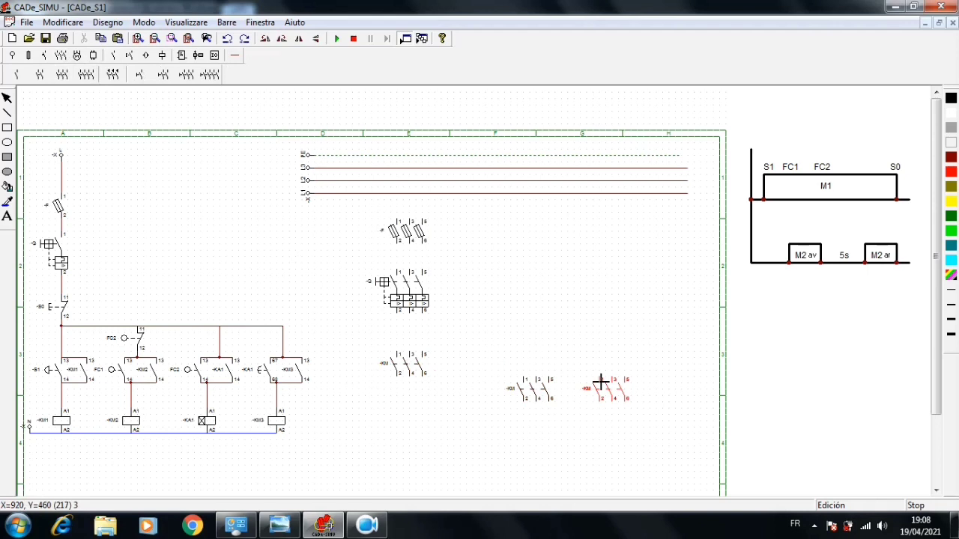
left_click(602, 382)
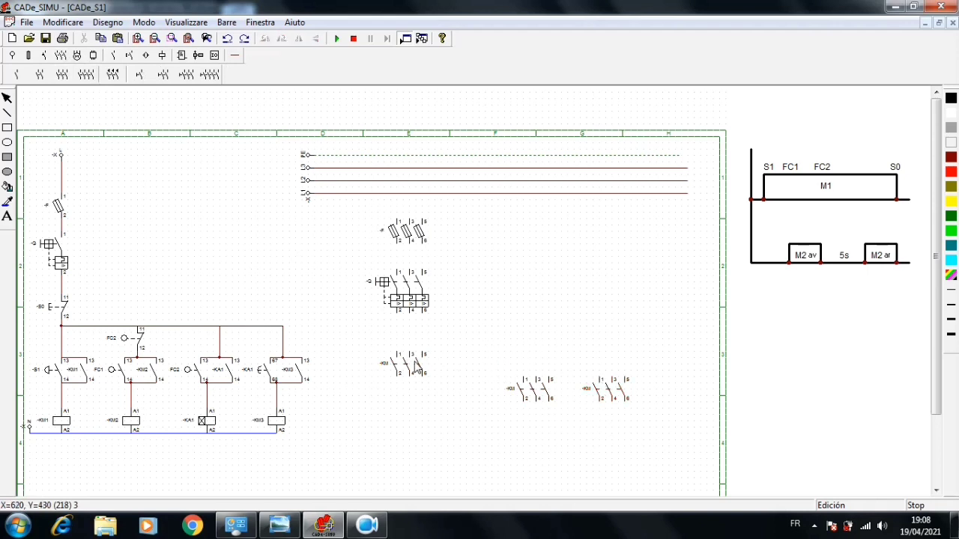
left_click(416, 367)
left_click_drag(417, 367, 416, 385)
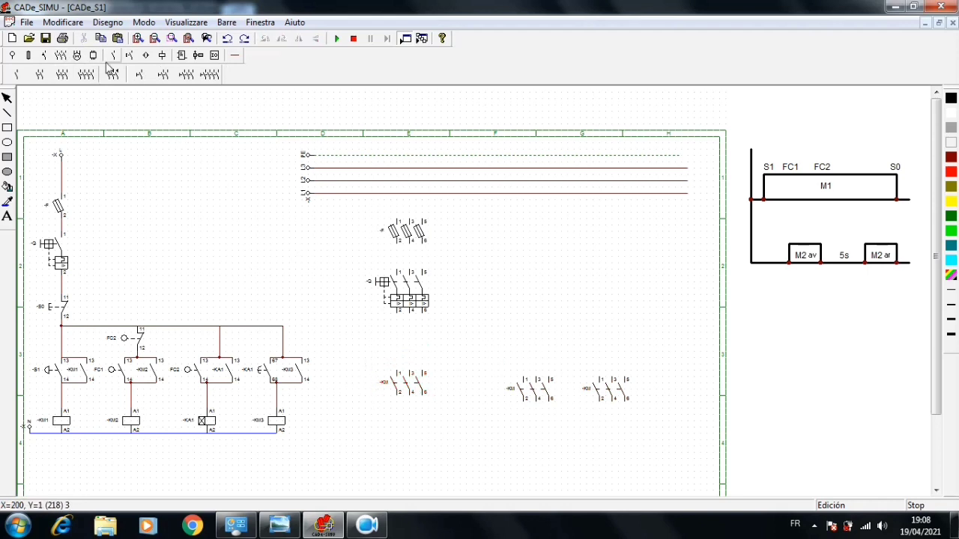
Step: Place a three-phase motor with a PE terminal beneath the column E contactor and another beneath the column F contactor
left_click(76, 57)
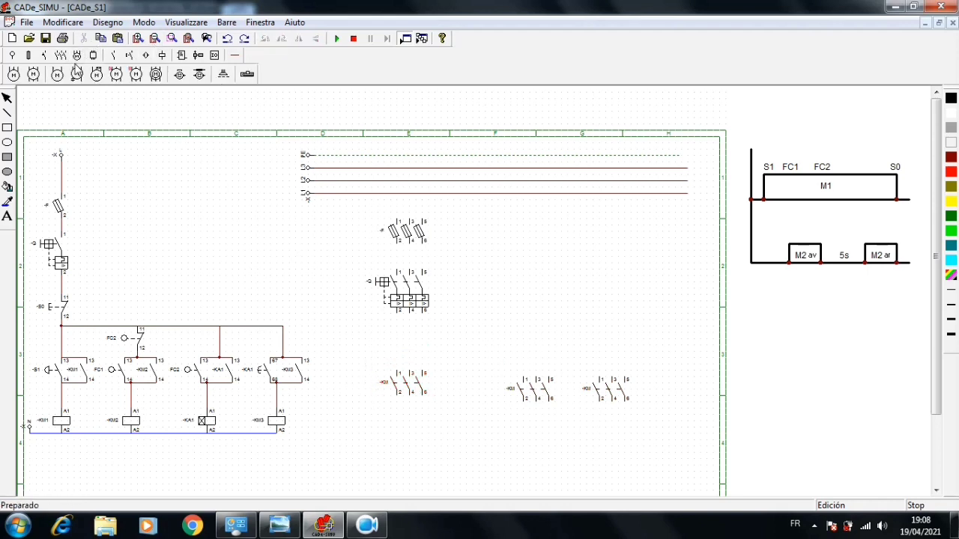
left_click(15, 74)
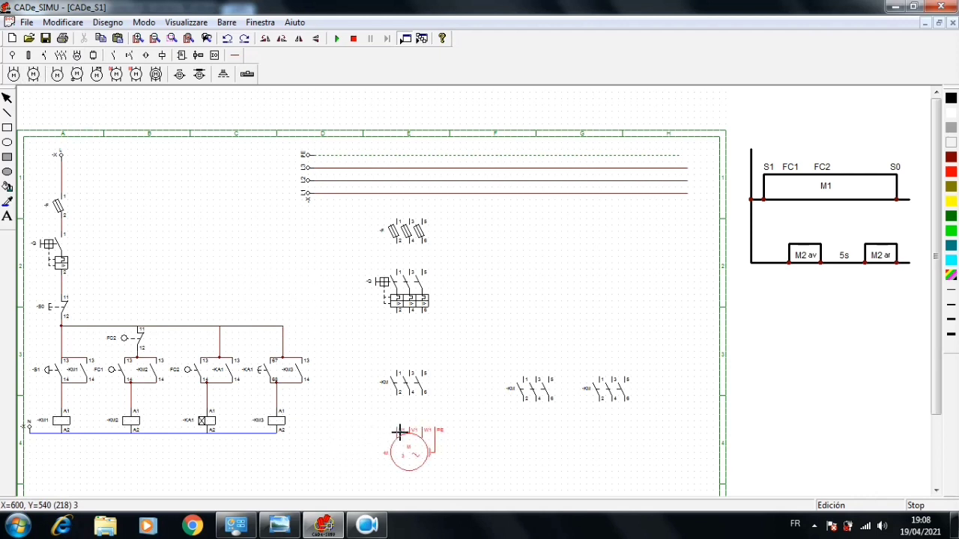
left_click(398, 433)
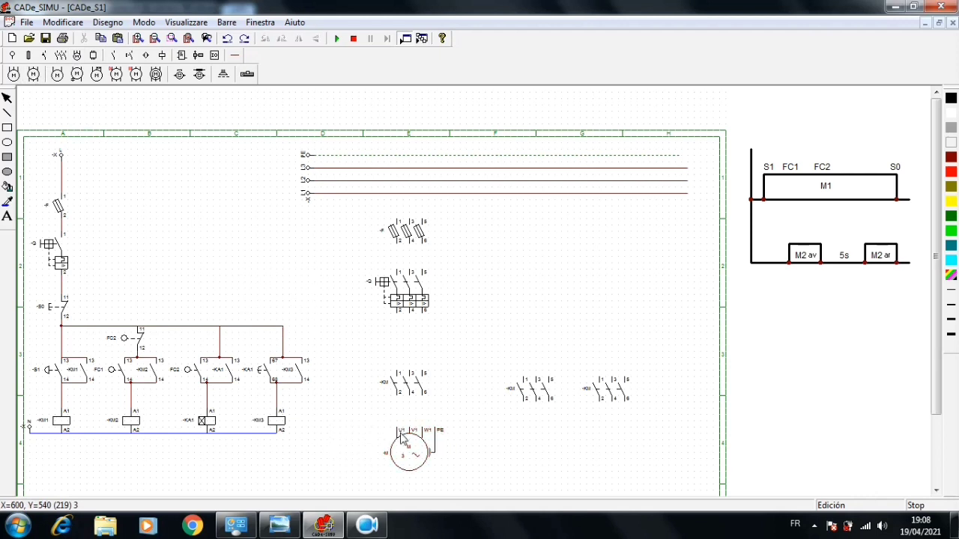
left_click(15, 75)
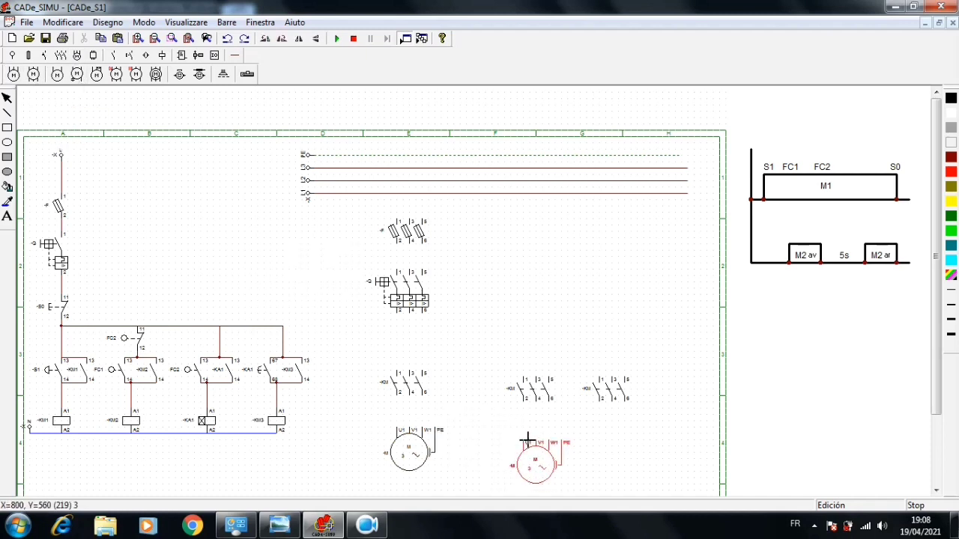
left_click(527, 439)
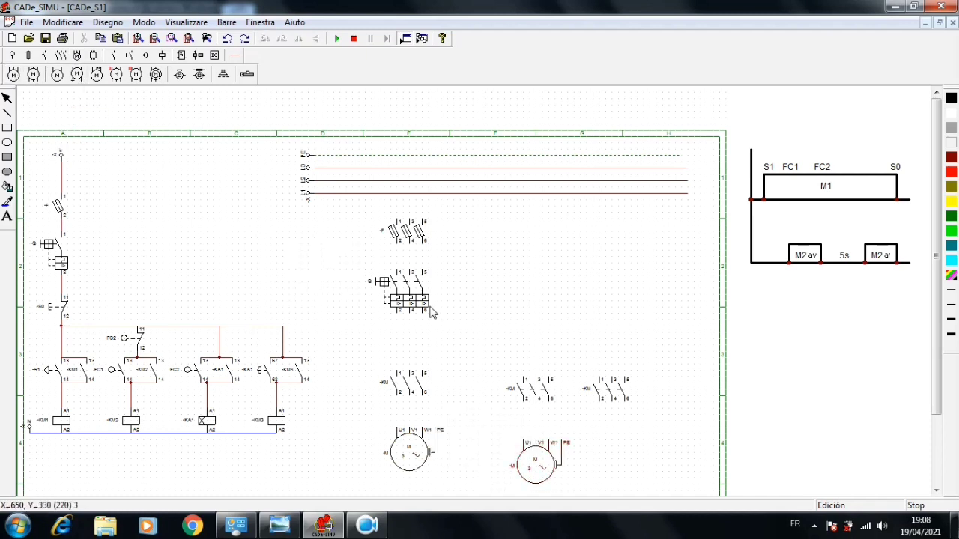
Step: Draw three-phase wiring from the column E fuse through the circuit breaker and contactor down to the first motor
left_click(235, 55)
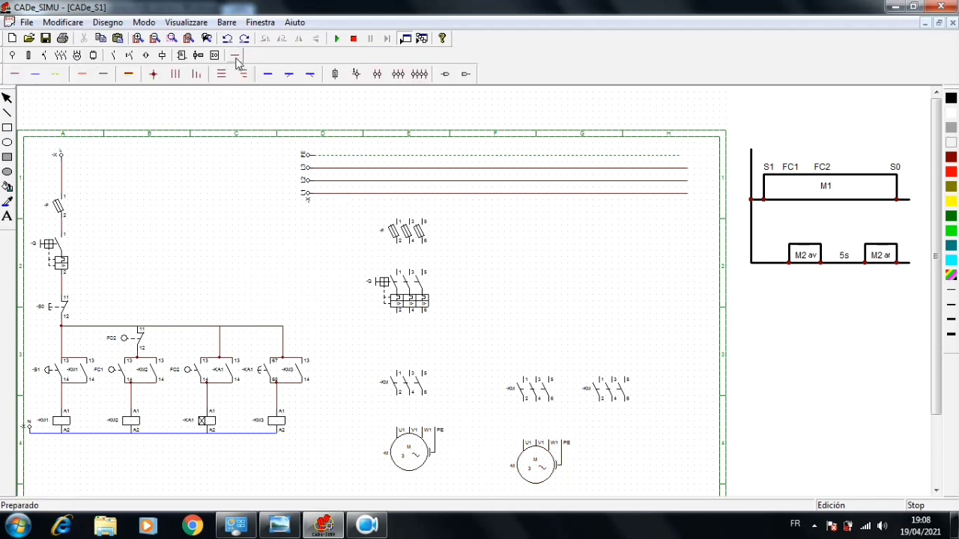
left_click(177, 76)
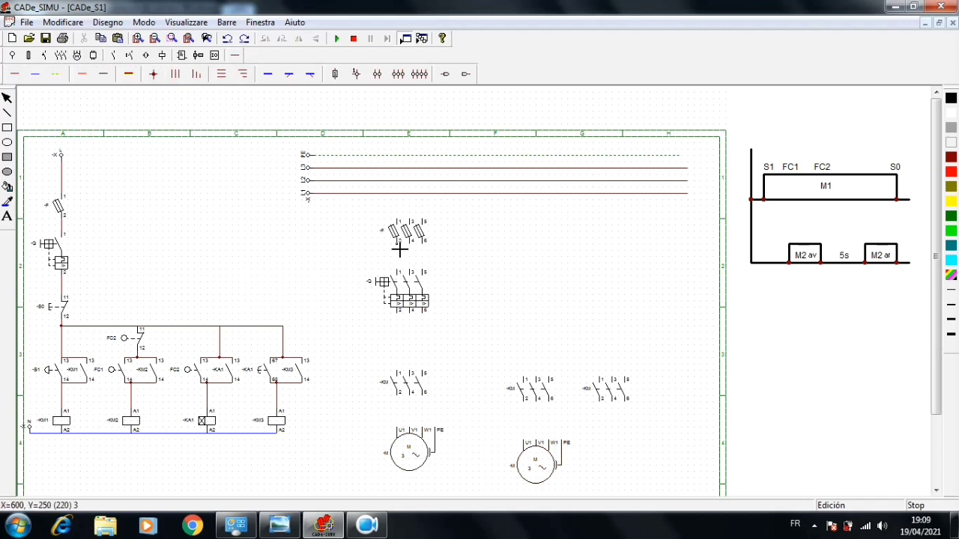
left_click_drag(398, 250, 401, 270)
left_click_drag(399, 319, 399, 435)
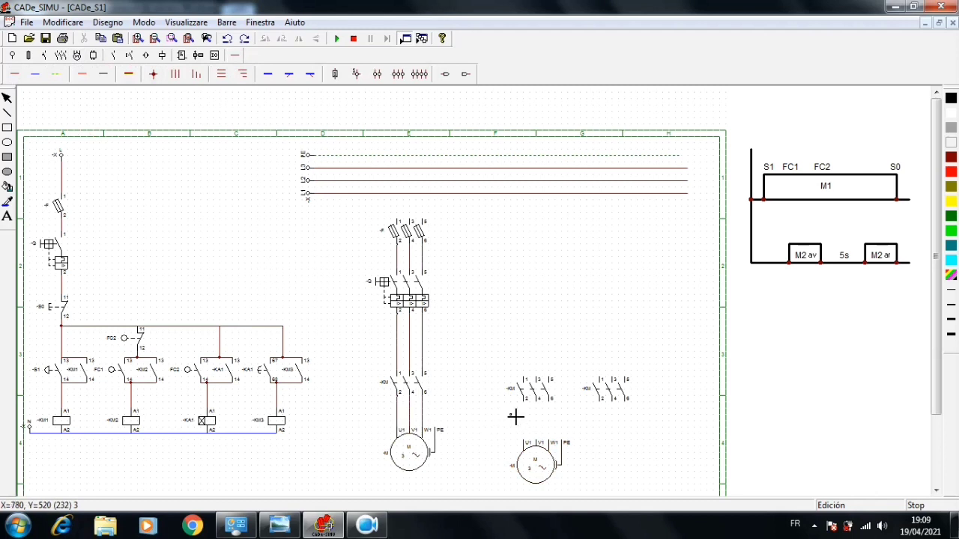
left_click_drag(524, 405, 527, 434)
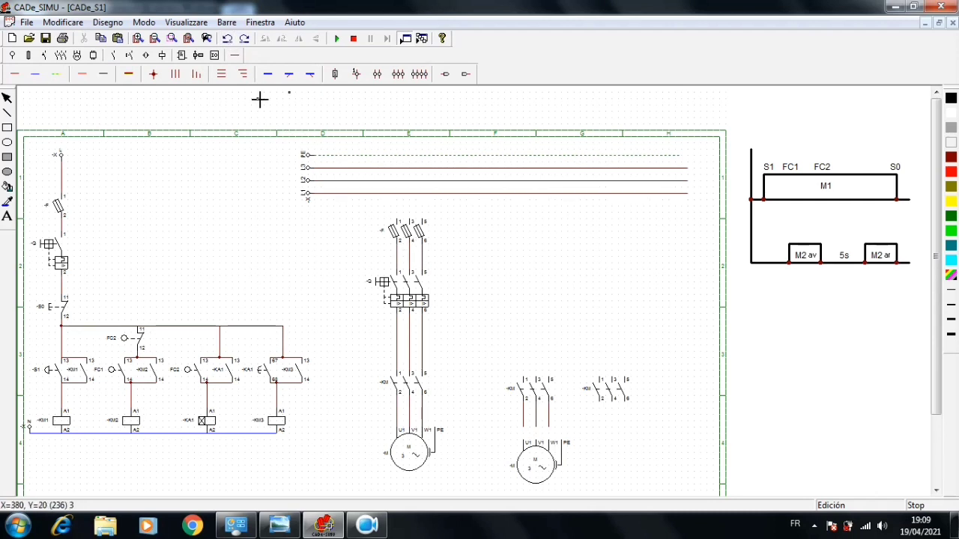
left_click(228, 39)
left_click(228, 39)
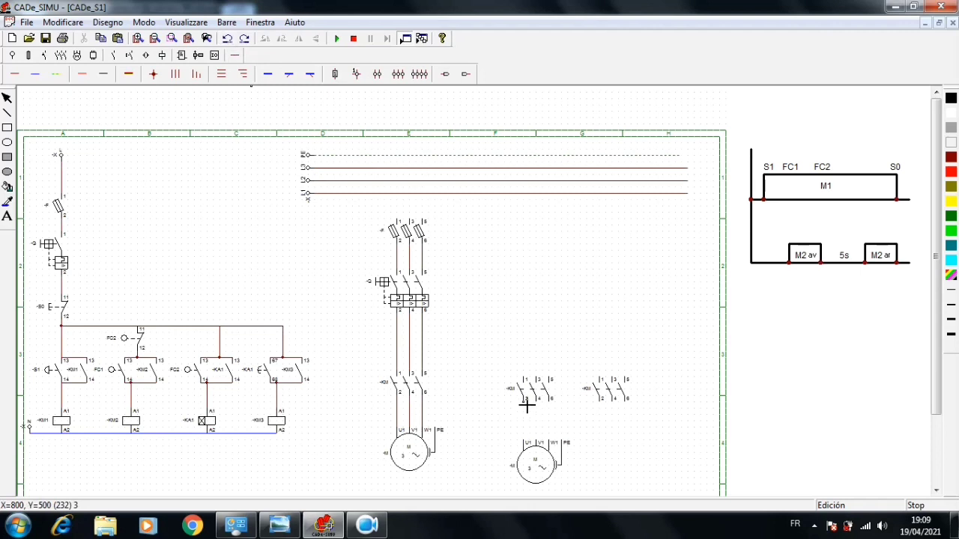
Step: Wire the column F contactor to the second motor and branch the breaker outputs to the column G contactor with phases 1 and 3 swapped
left_click_drag(526, 406, 529, 436)
mouse_move(401, 322)
left_mouse_down()
mouse_move(626, 345)
mouse_move(630, 379)
left_mouse_up()
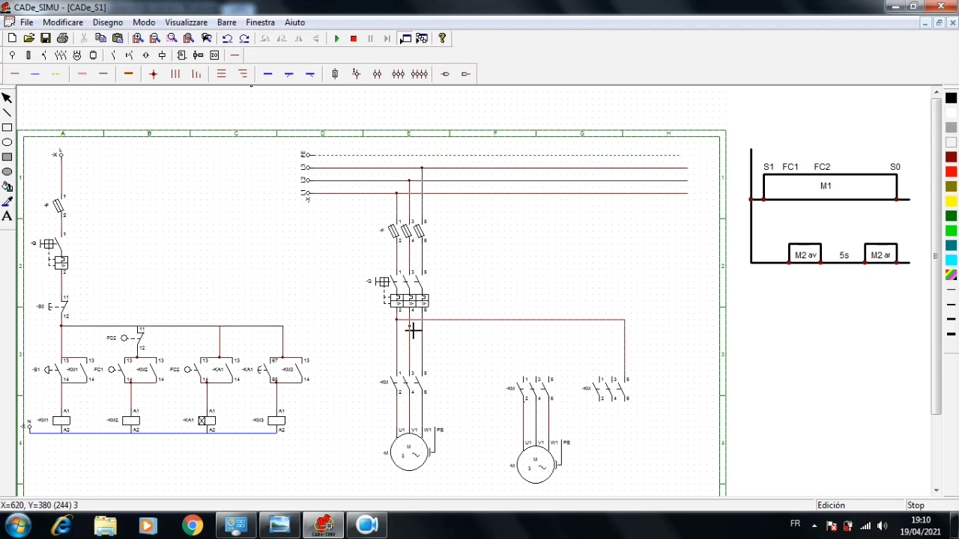
left_click_drag(413, 330, 613, 370)
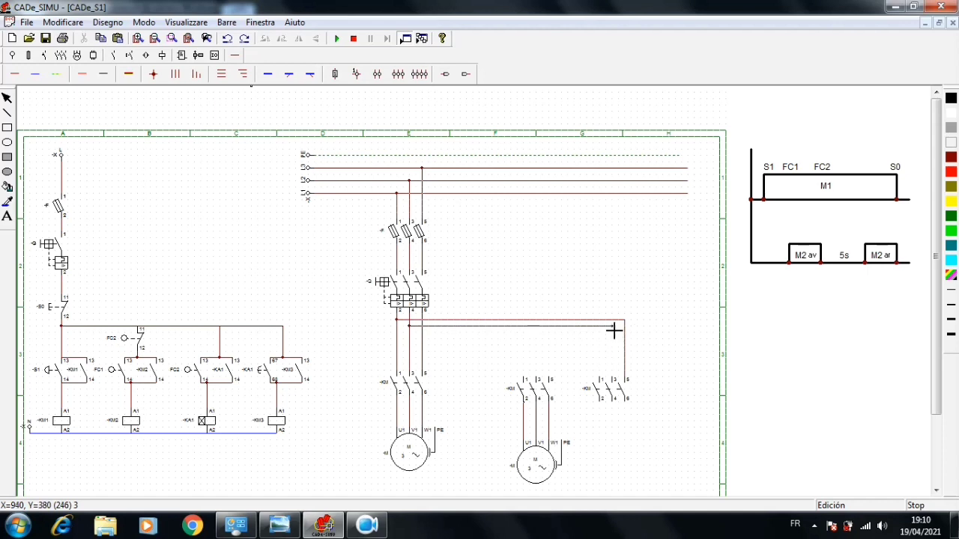
left_click_drag(614, 331, 620, 374)
left_click_drag(424, 342, 602, 378)
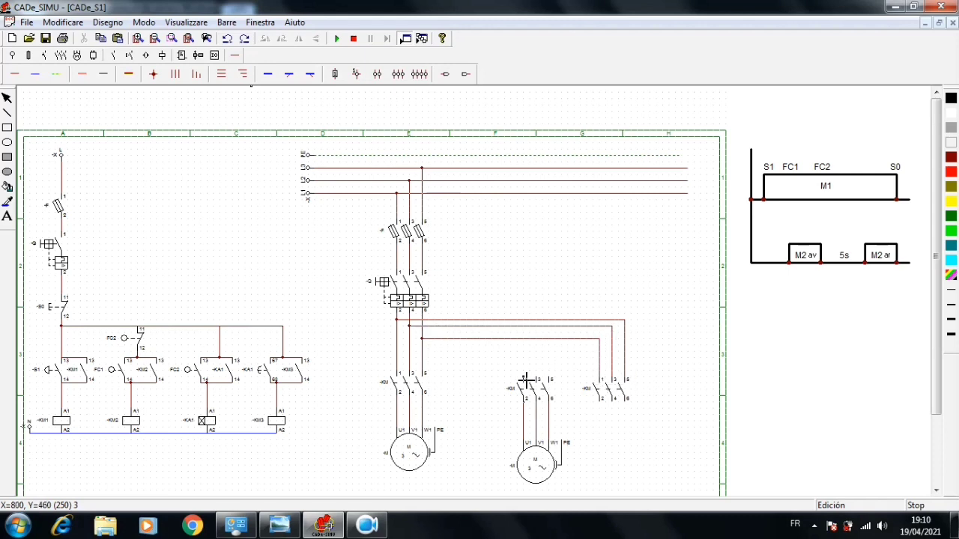
Step: Connect input terminals 1, 3 and 5 of the column F contactor straight up to the three horizontal branch lines
left_click_drag(526, 380, 523, 321)
left_click_drag(537, 380, 536, 327)
left_click(551, 343)
Step: Connect column G contactor outputs 2, 4 and 6 to the second motor's U1, V1 and W1 wires in that order
left_click_drag(601, 405, 539, 406)
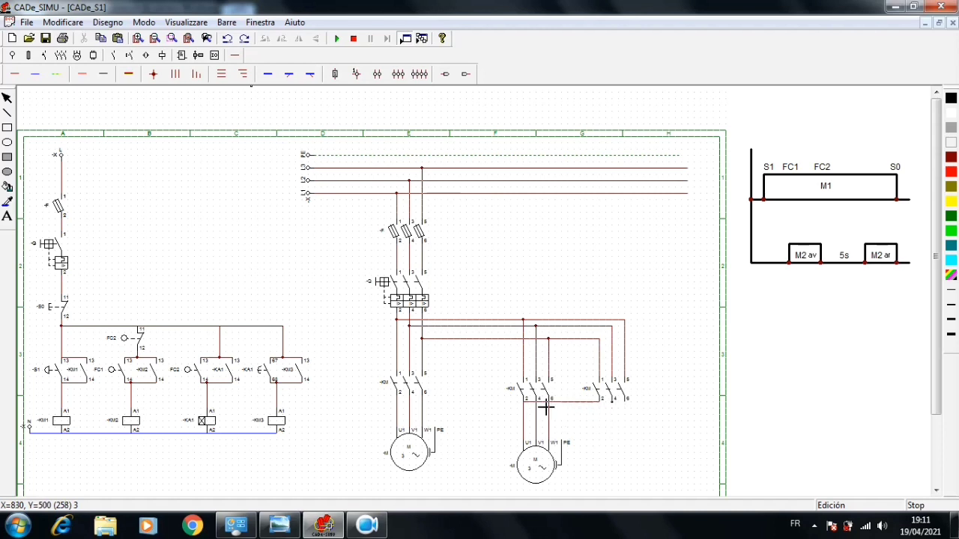
left_click_drag(547, 408, 544, 409)
left_click_drag(628, 405, 630, 425)
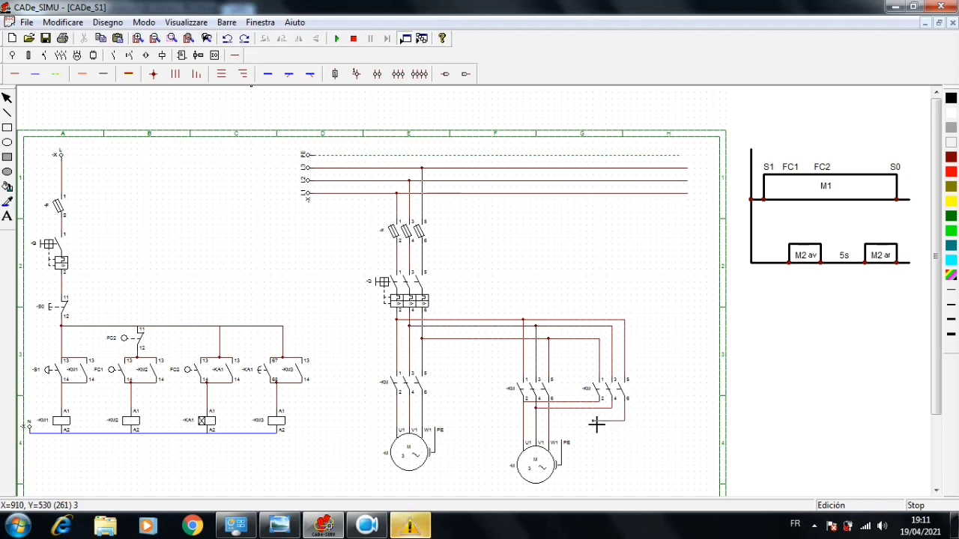
left_click(551, 423)
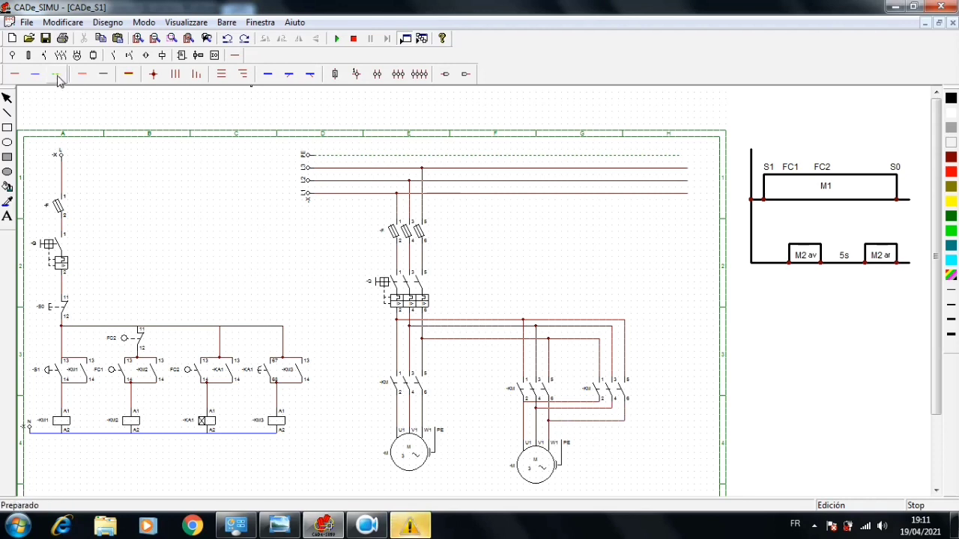
Step: Draw dashed protective earth lines from the PE terminals of both motors up to the PE supply line
left_click(435, 430)
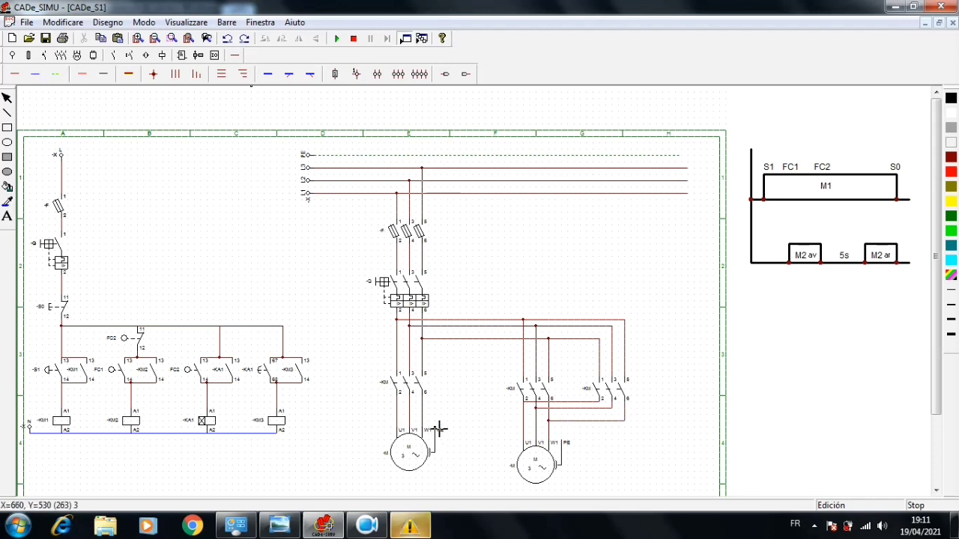
left_click(436, 155)
left_click(562, 156)
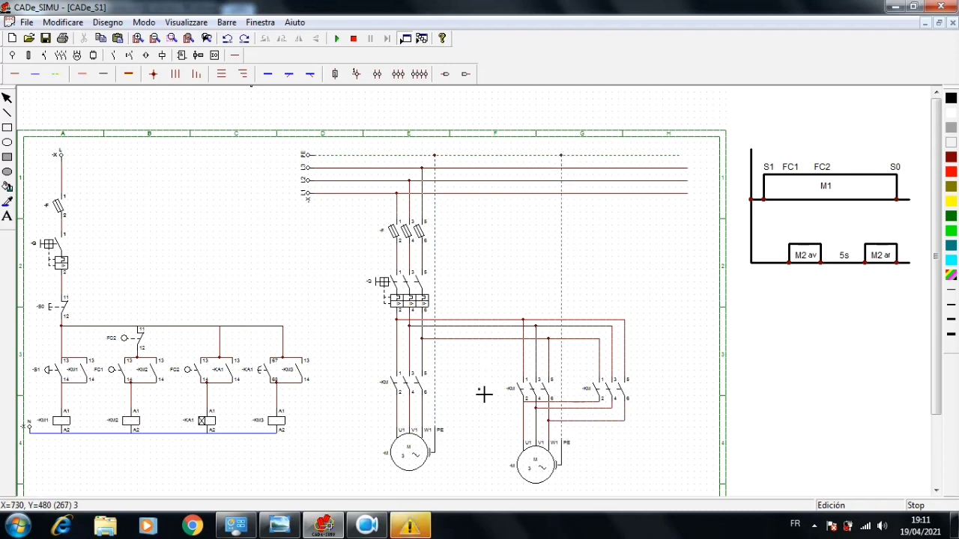
Step: Name the column E motor -M1 and the column F motor -M2
double_click(388, 457)
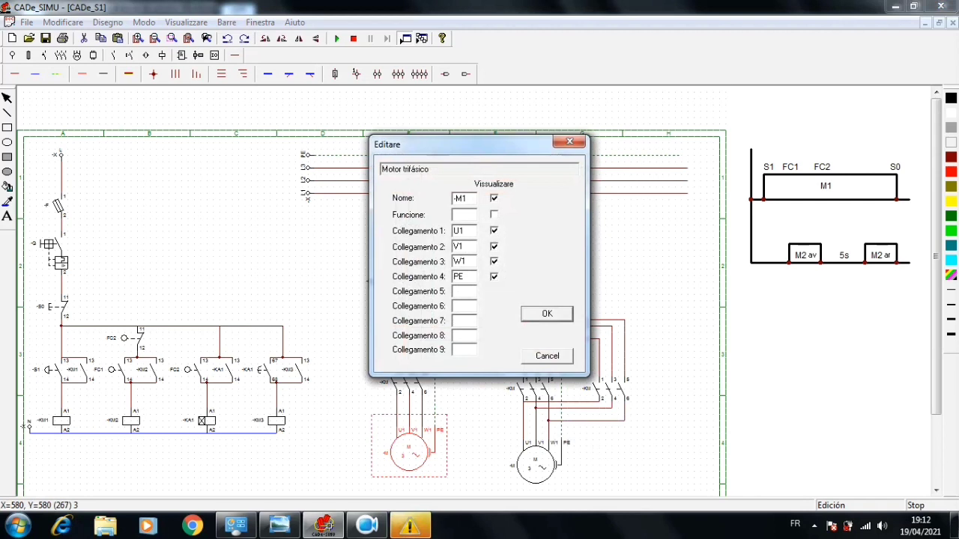
key("Return")
double_click(515, 474)
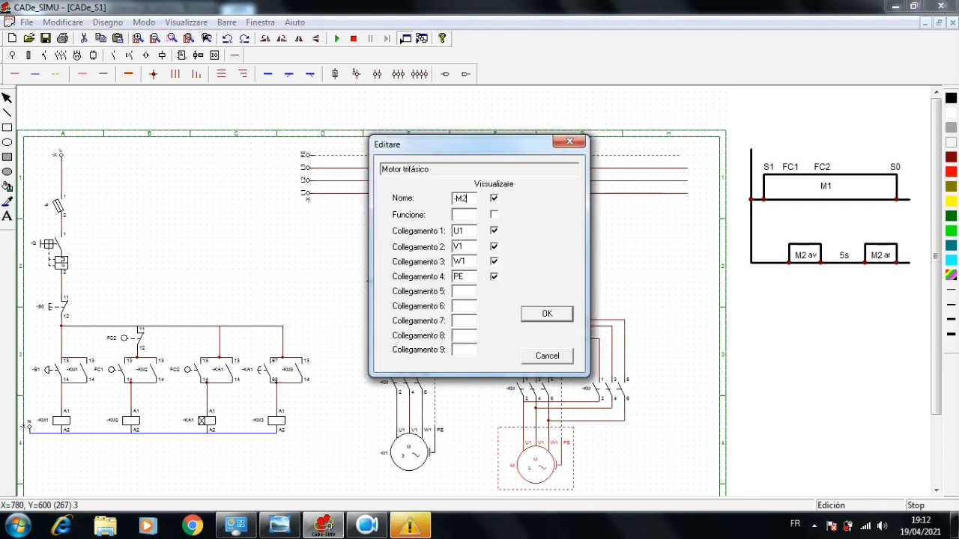
key("Return")
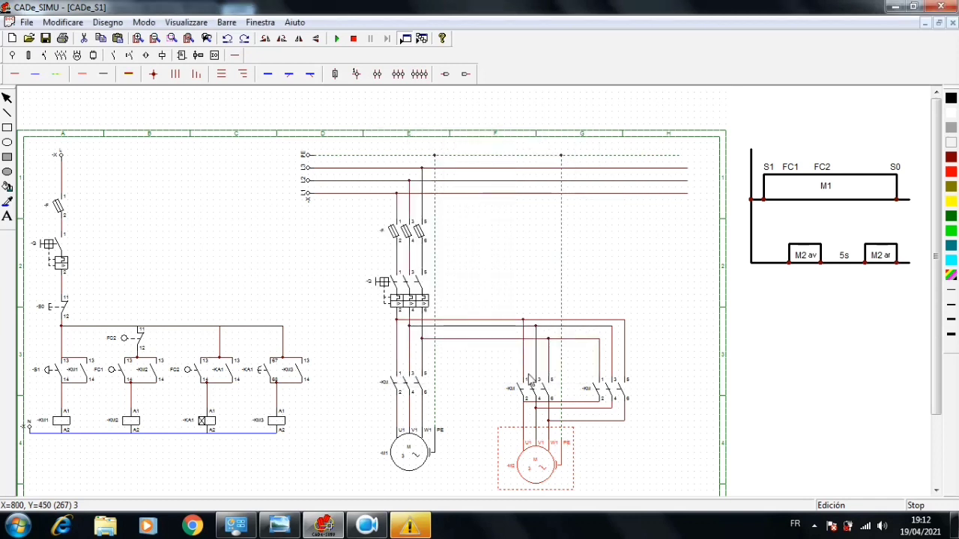
Step: Name the power contactors in columns E, F and G -KM1, -KM2 and -KM3 respectively
double_click(384, 385)
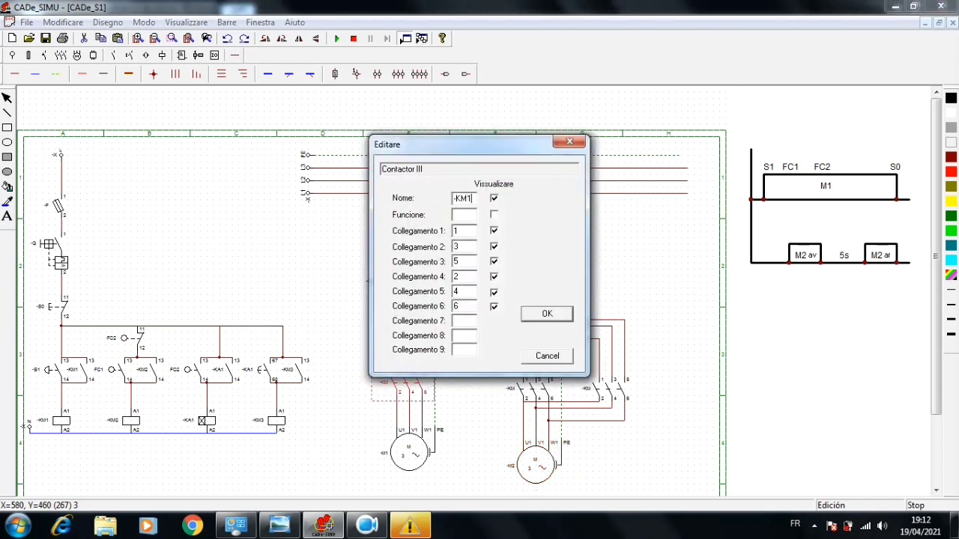
key("Return")
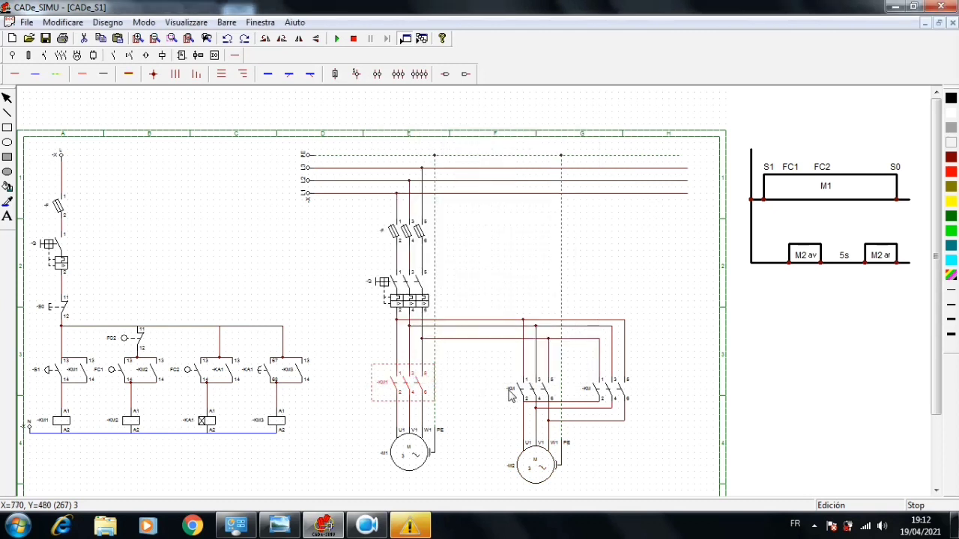
double_click(514, 384)
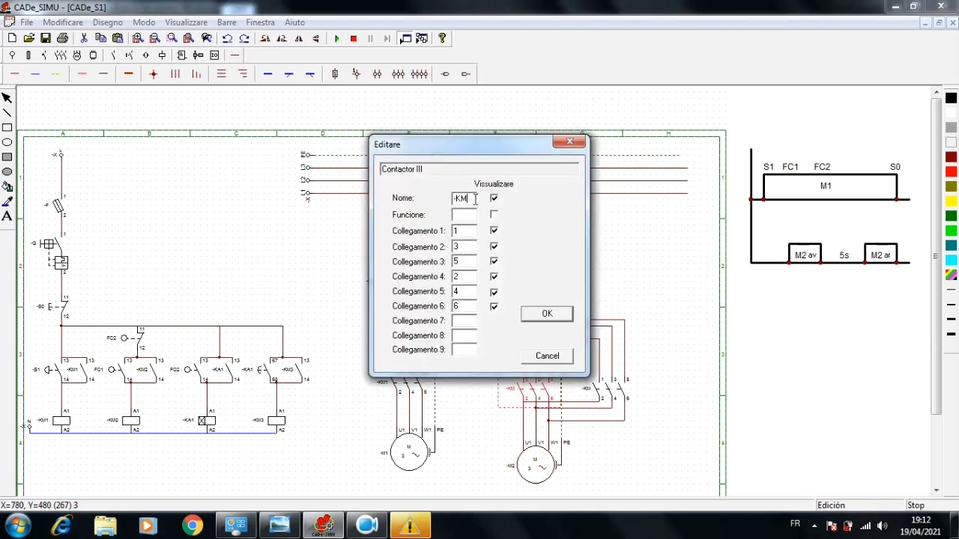
key("Return")
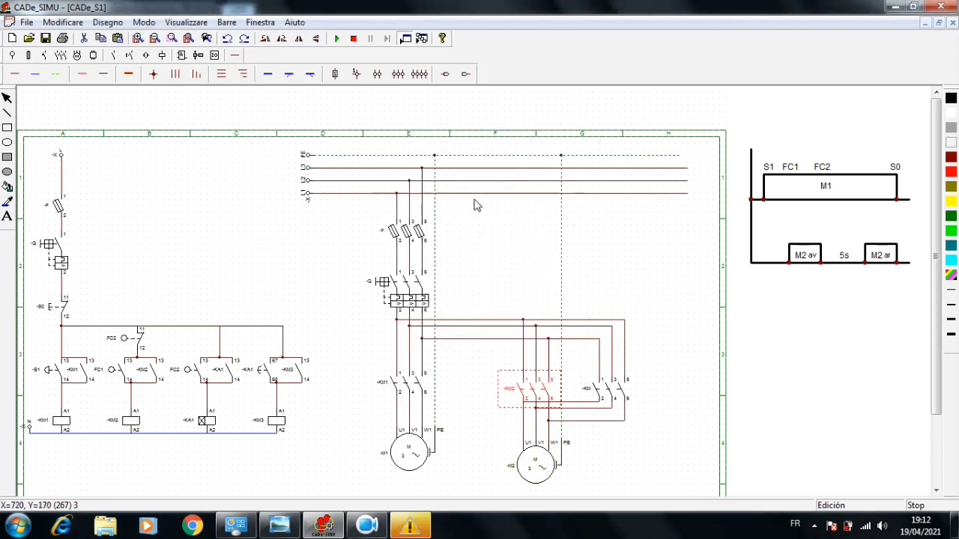
double_click(586, 393)
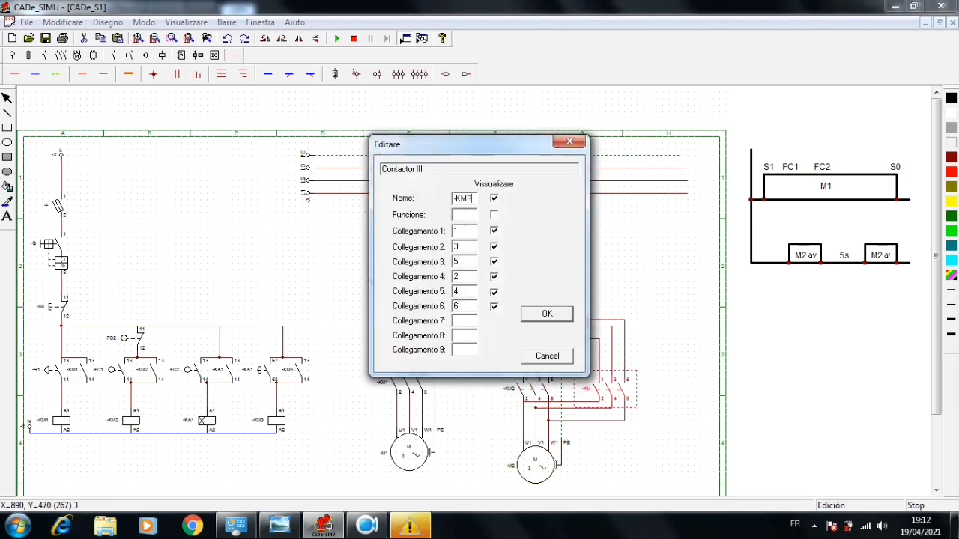
key("Return")
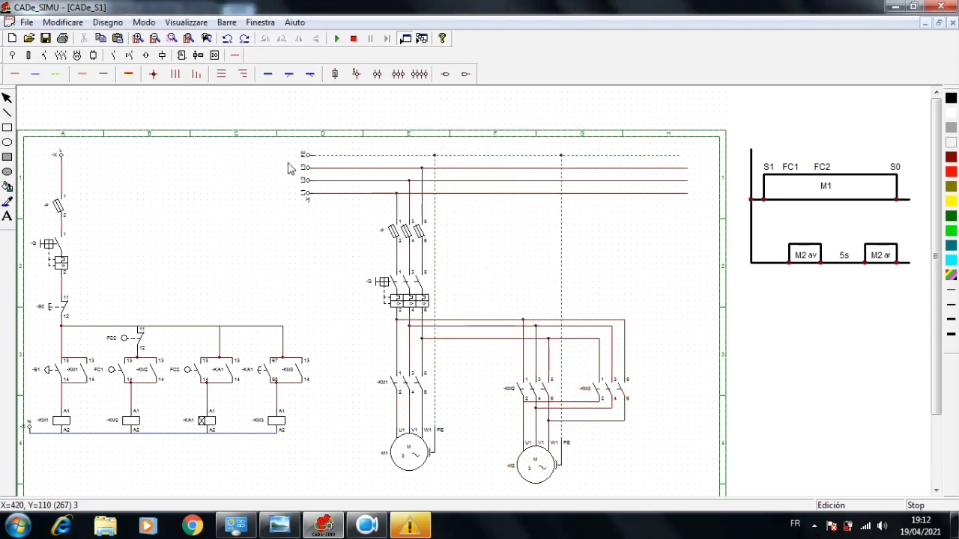
Step: Simulate the circuit with fuse F closed, test breaker Q by switching it on and off twice, and stop the simulation
left_click(337, 41)
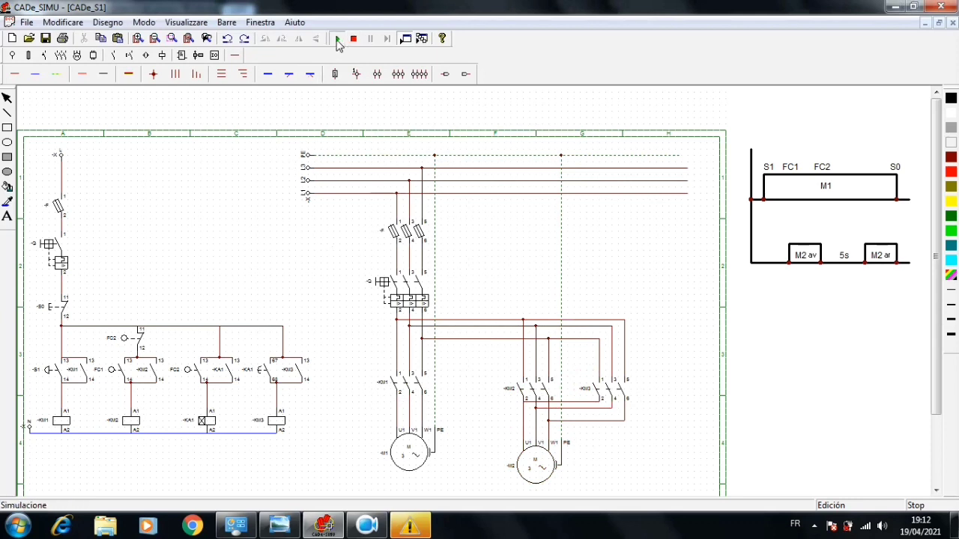
left_click(59, 207)
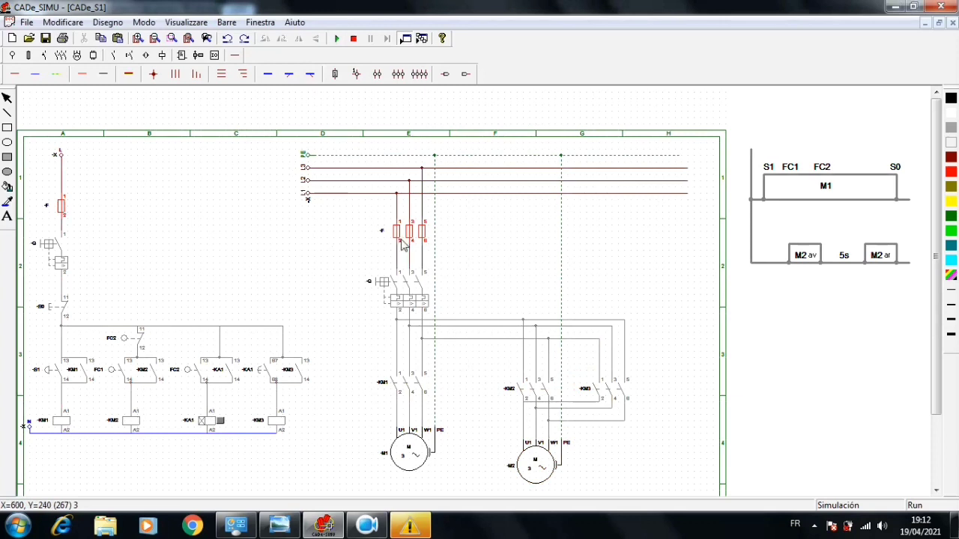
left_click(35, 247)
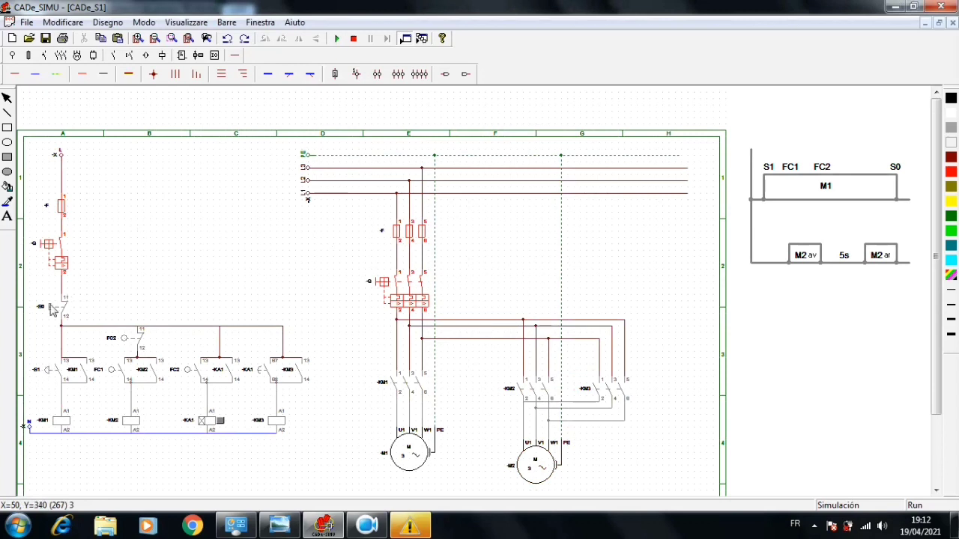
left_click(47, 246)
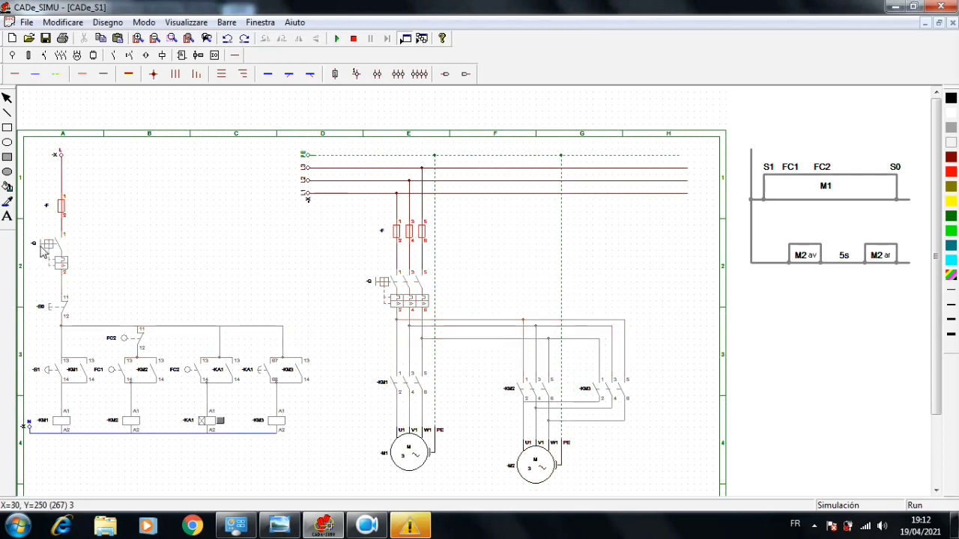
left_click(42, 248)
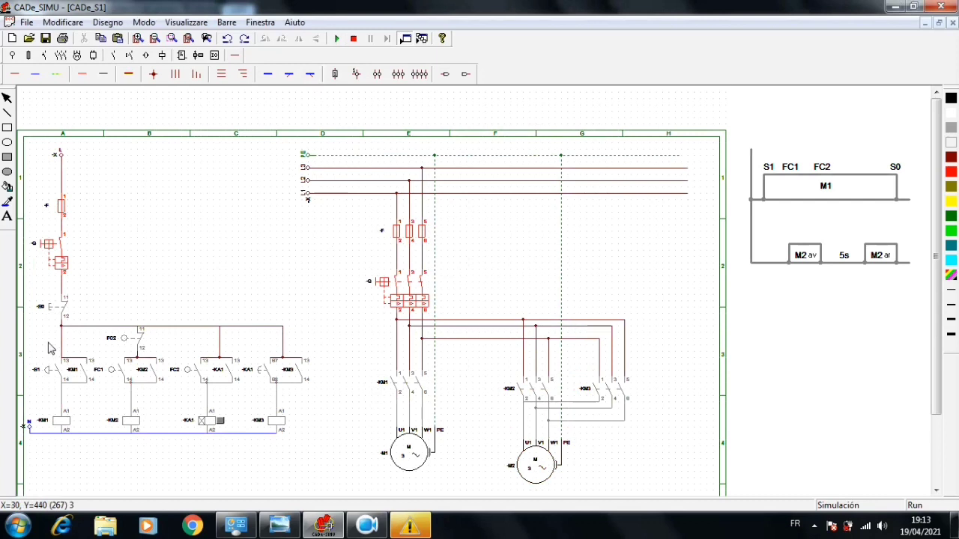
left_click(47, 251)
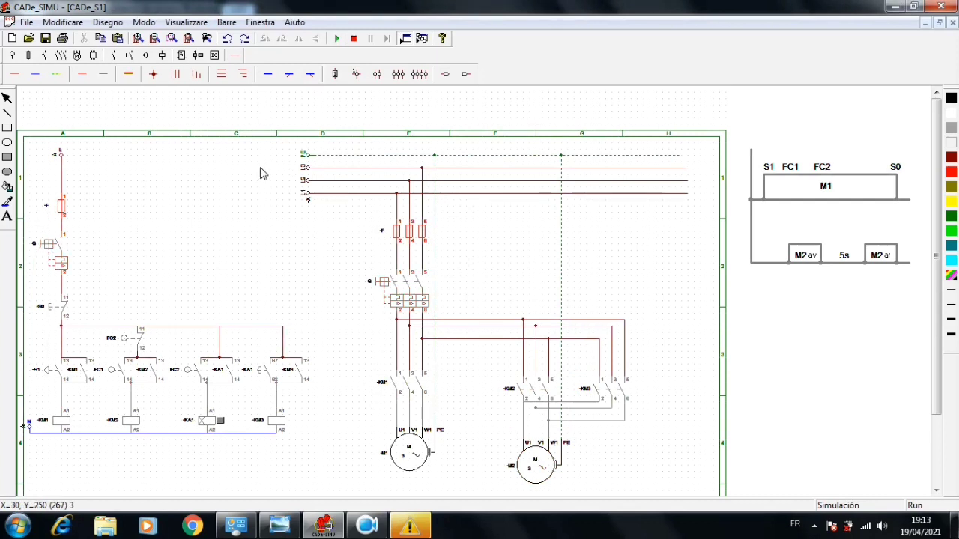
left_click(353, 38)
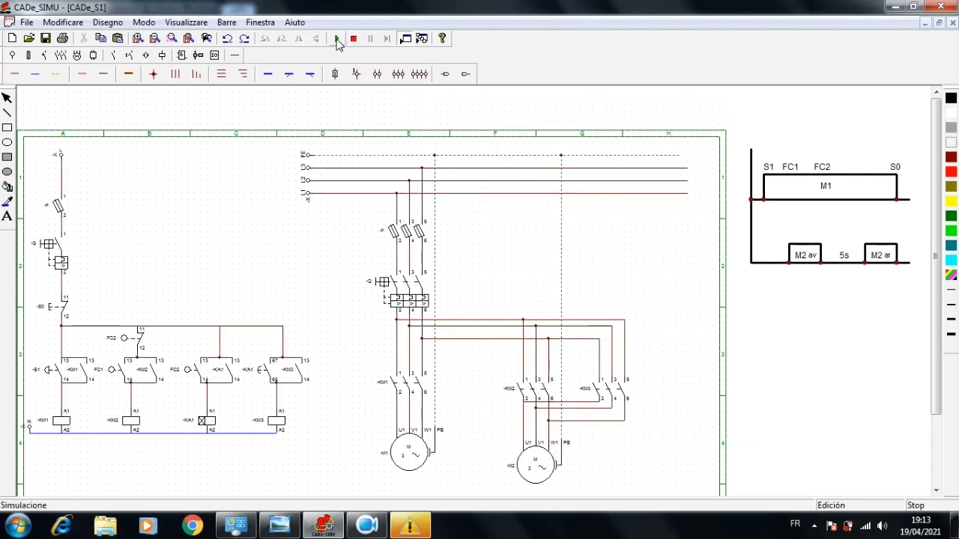
Step: Restart the simulation and energize the circuit by closing fuse F and breaker Q
left_click(336, 38)
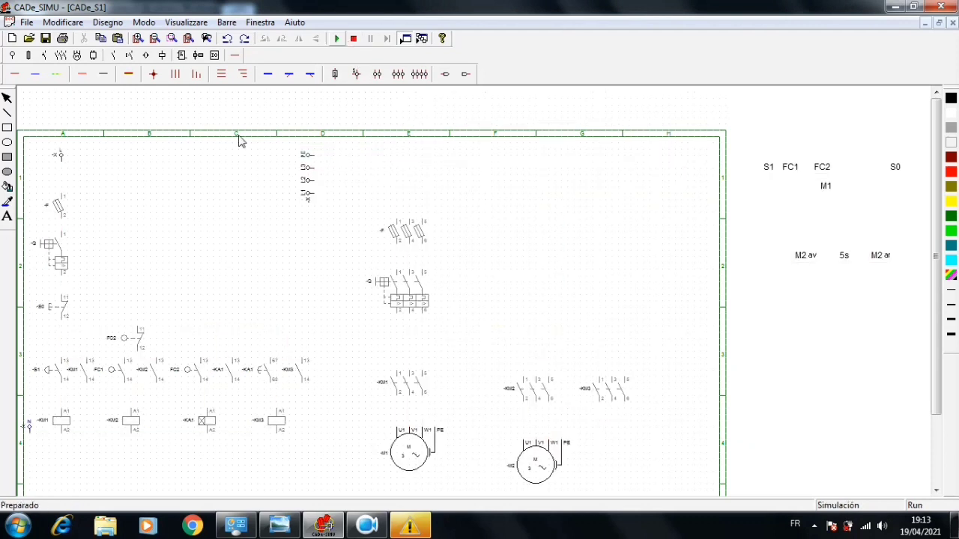
left_click(54, 206)
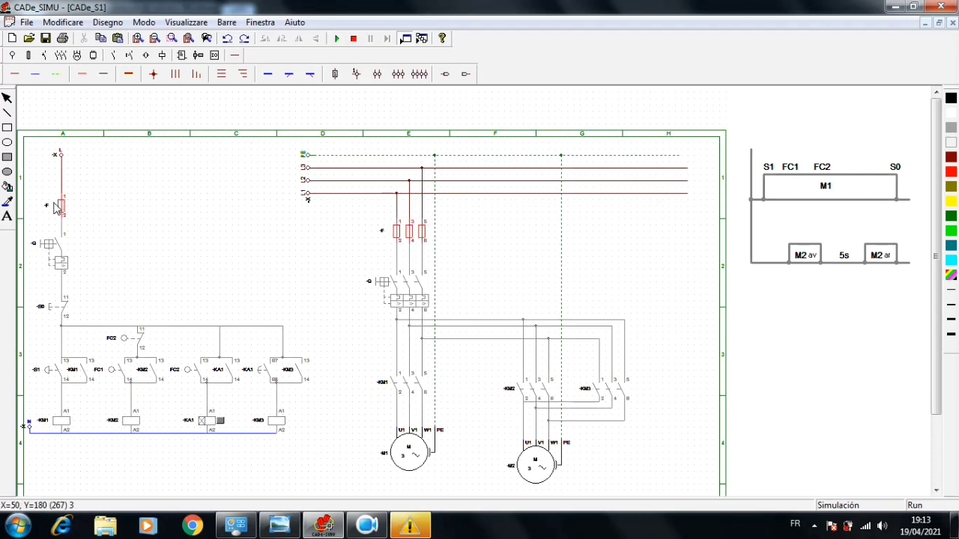
left_click(35, 247)
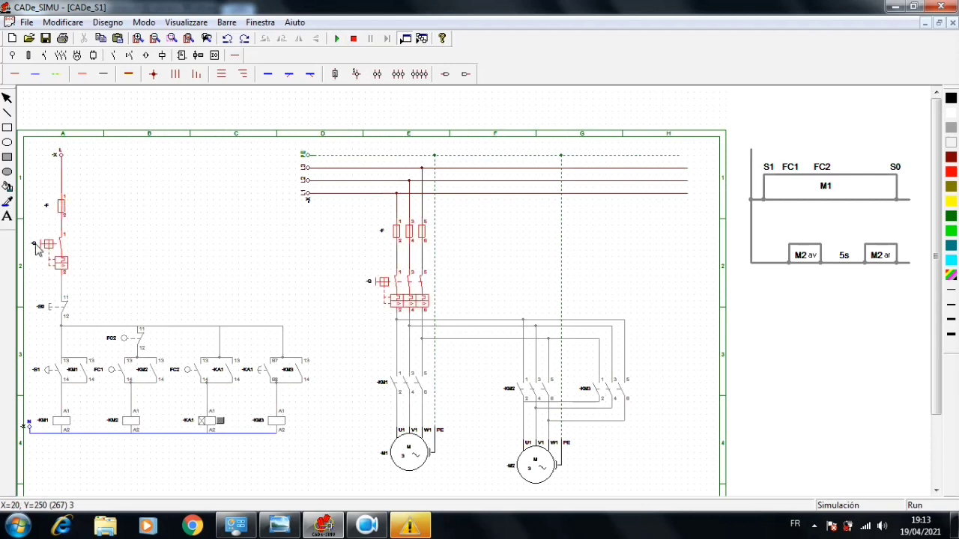
Step: Actuate S1, FC1 and FC2 in sequence to test M1, M2 forward and the delayed M2 reverse
left_click(44, 373)
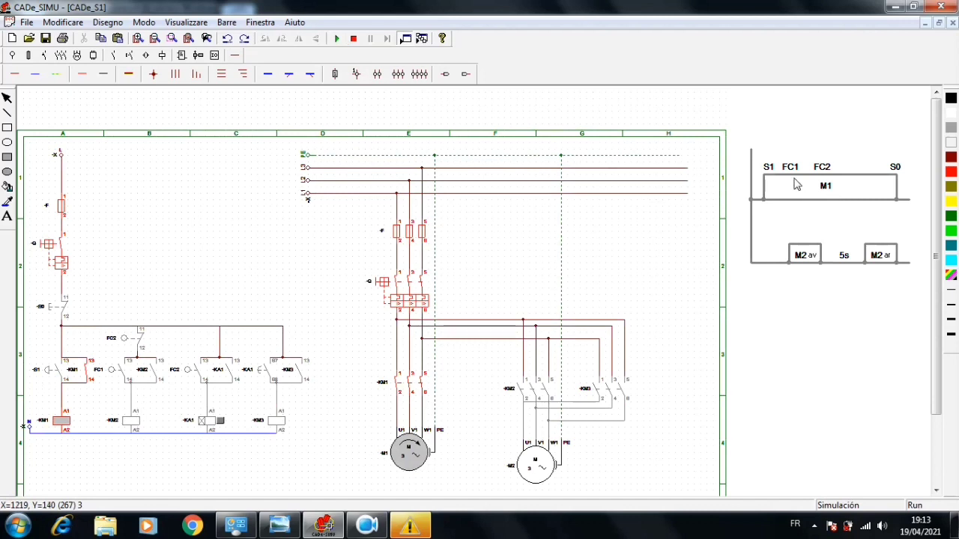
left_click(111, 374)
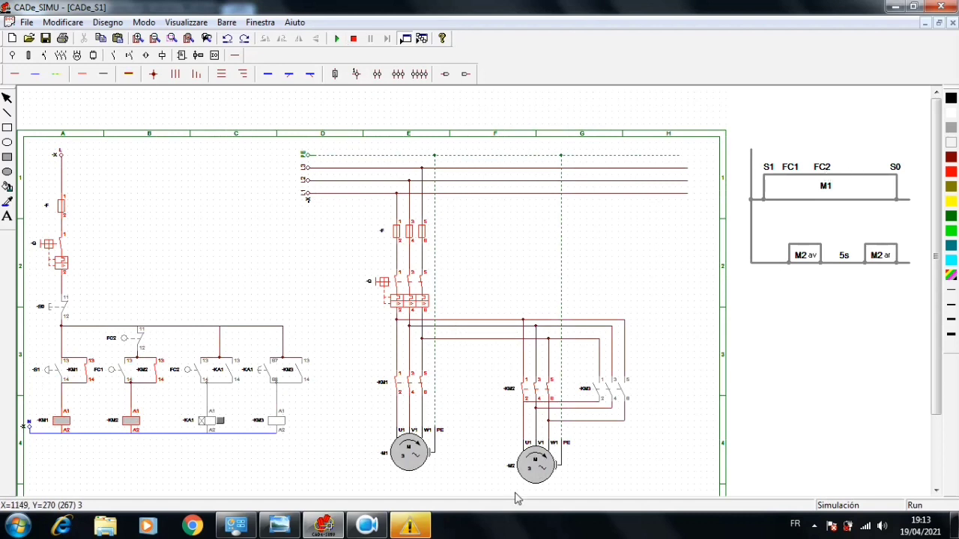
left_click(125, 344)
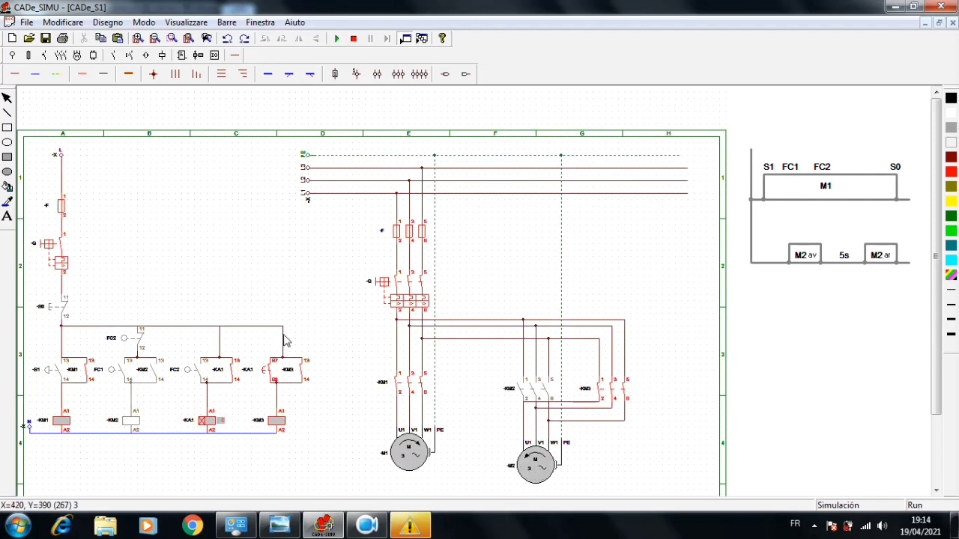
Step: Reset the running circuit by opening and reclosing fuse F, and repeat the S1, FC1, FC2 sequence
left_click(60, 208)
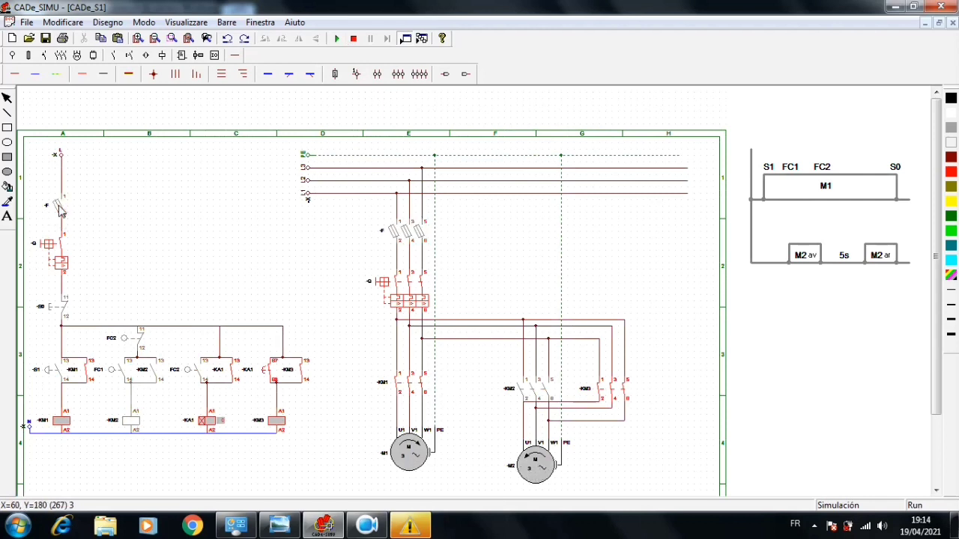
left_click(61, 209)
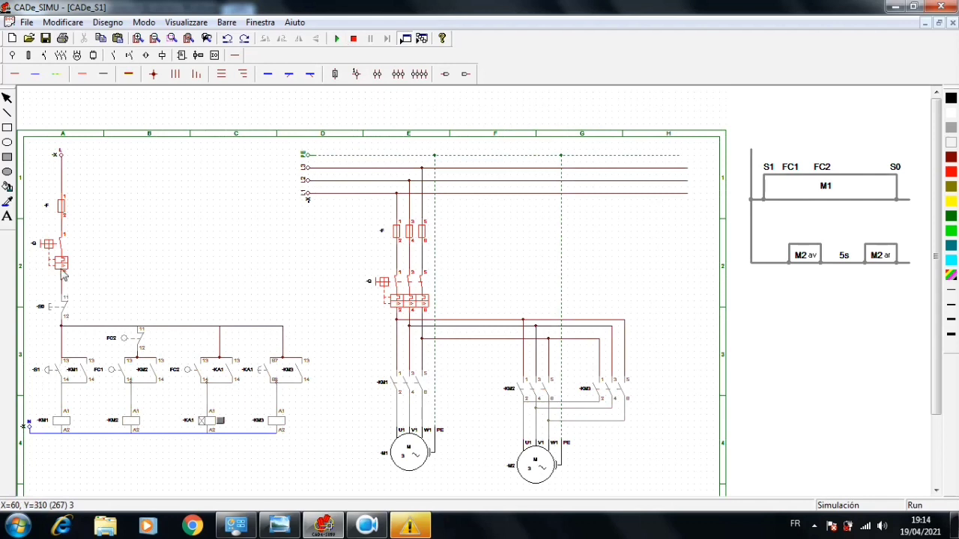
left_click(45, 374)
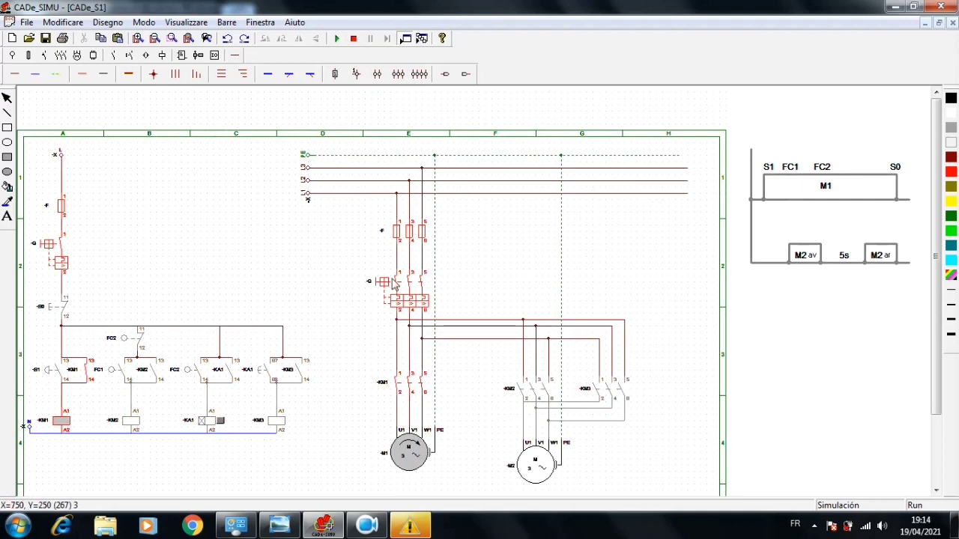
left_click(110, 375)
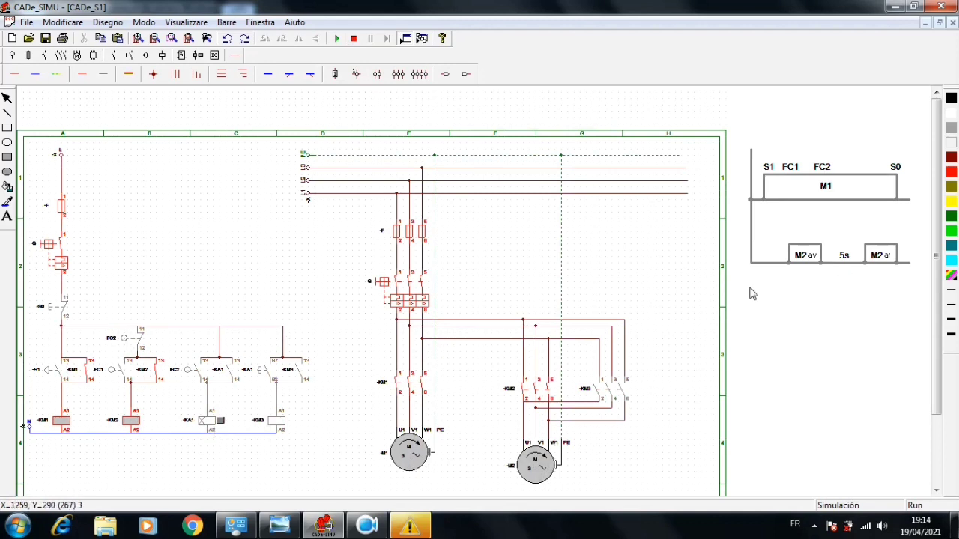
left_click(125, 340)
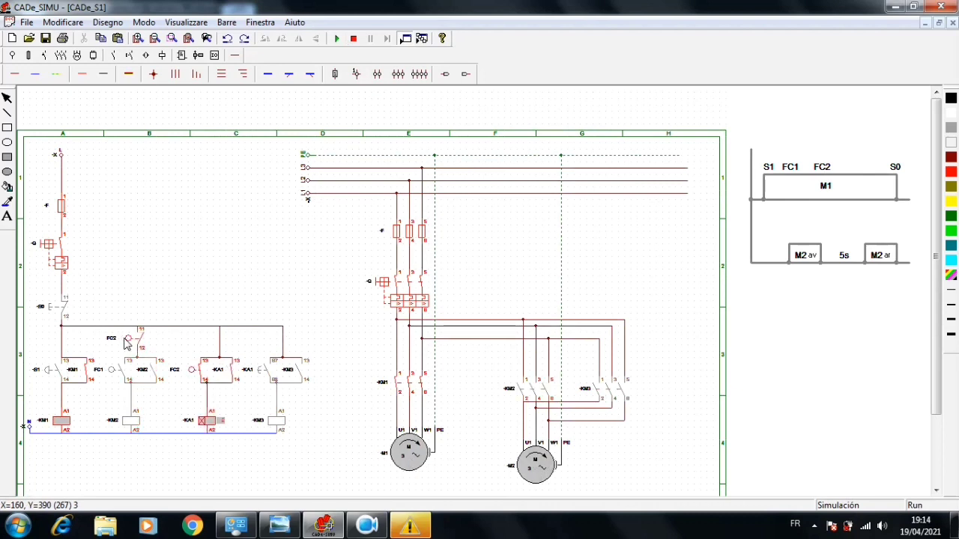